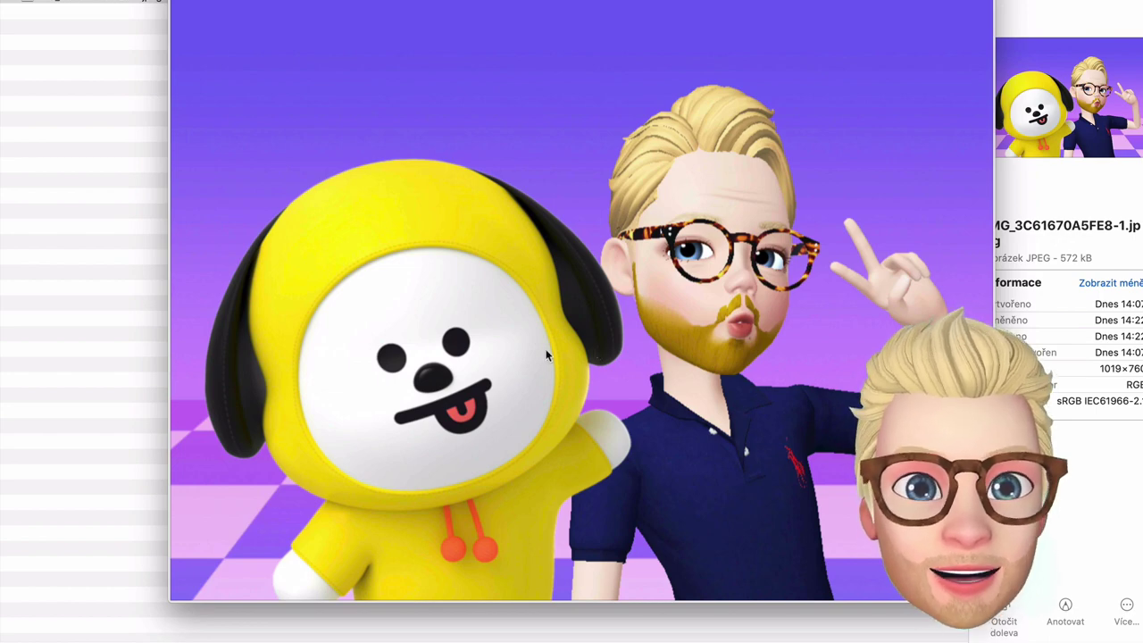
Step: Switch to OpenSea and start creating a new collection from My Collections
{"action": "key", "text": "space"}
{"action": "key", "text": "ctrl+Right"}
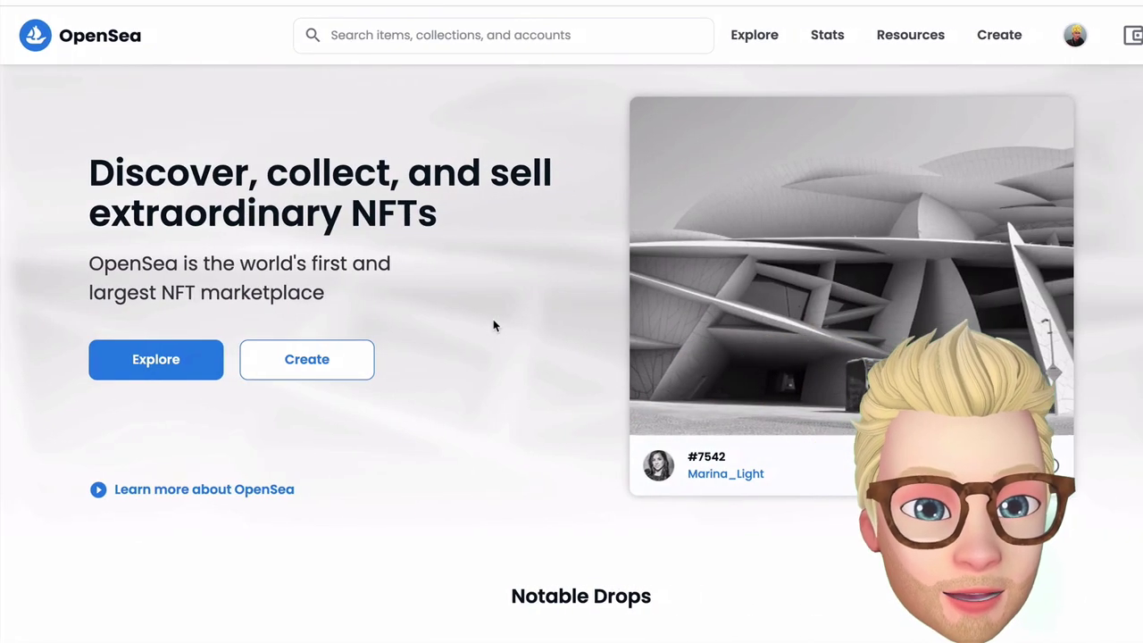
{"action": "mouse_move", "coordinate": [1071, 43]}
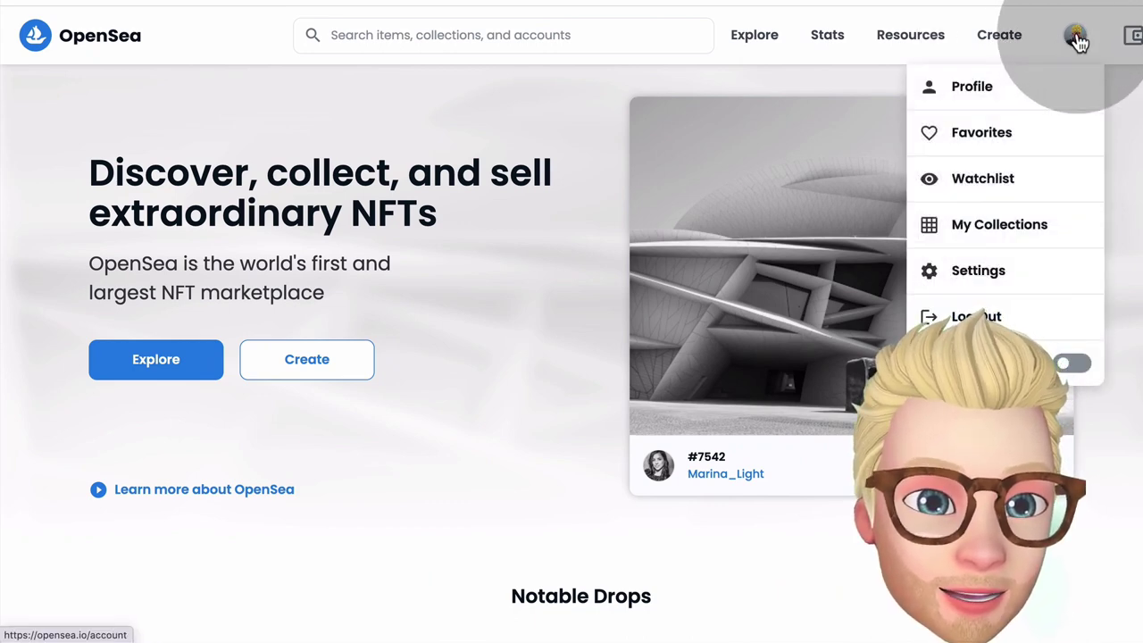
{"action": "left_click", "coordinate": [1036, 230]}
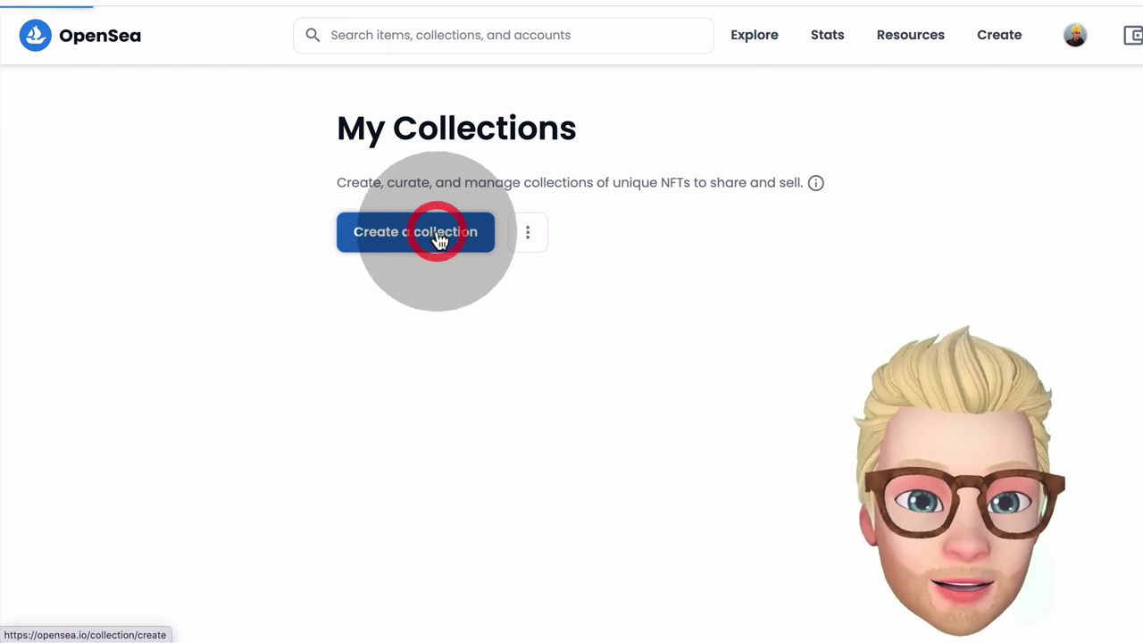
{"action": "left_click", "coordinate": [439, 237]}
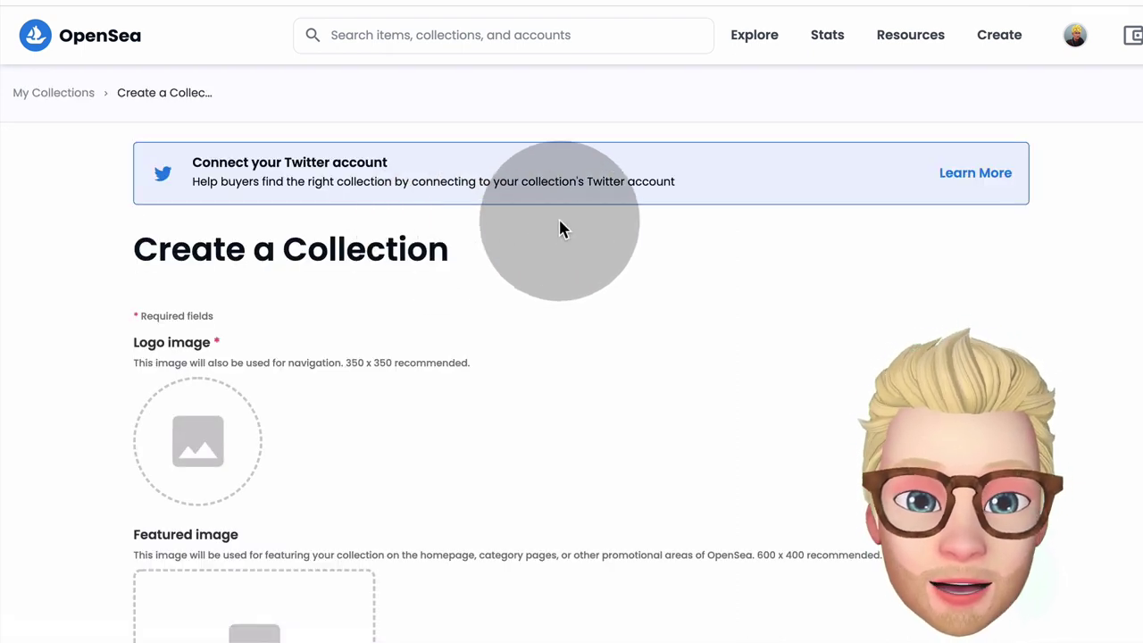
Step: Upload the avatar portrait with the cup on a purple background as the collection's logo image
{"action": "scroll", "coordinate": [560, 222], "scroll_direction": "down", "scroll_amount": 1}
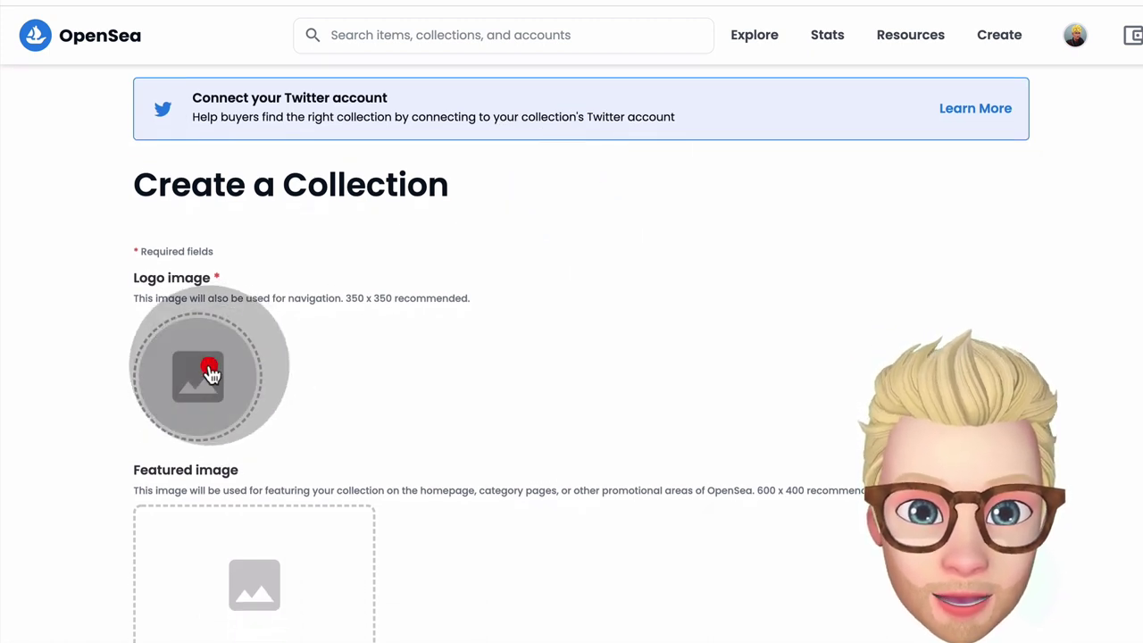
{"action": "left_click", "coordinate": [209, 370]}
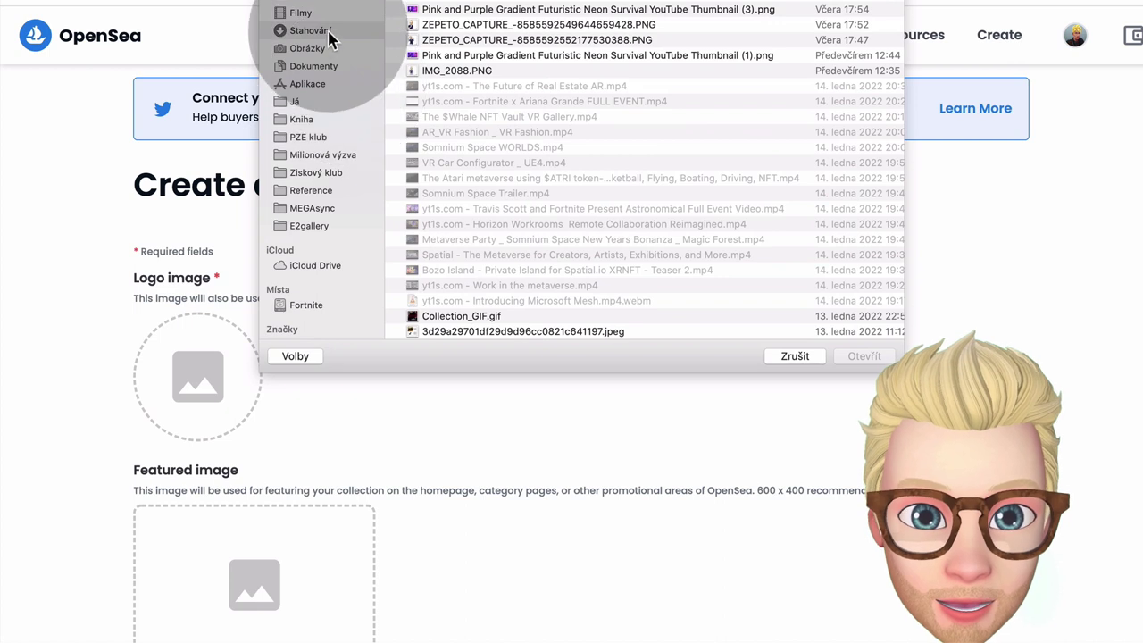
{"action": "left_click", "coordinate": [361, 2]}
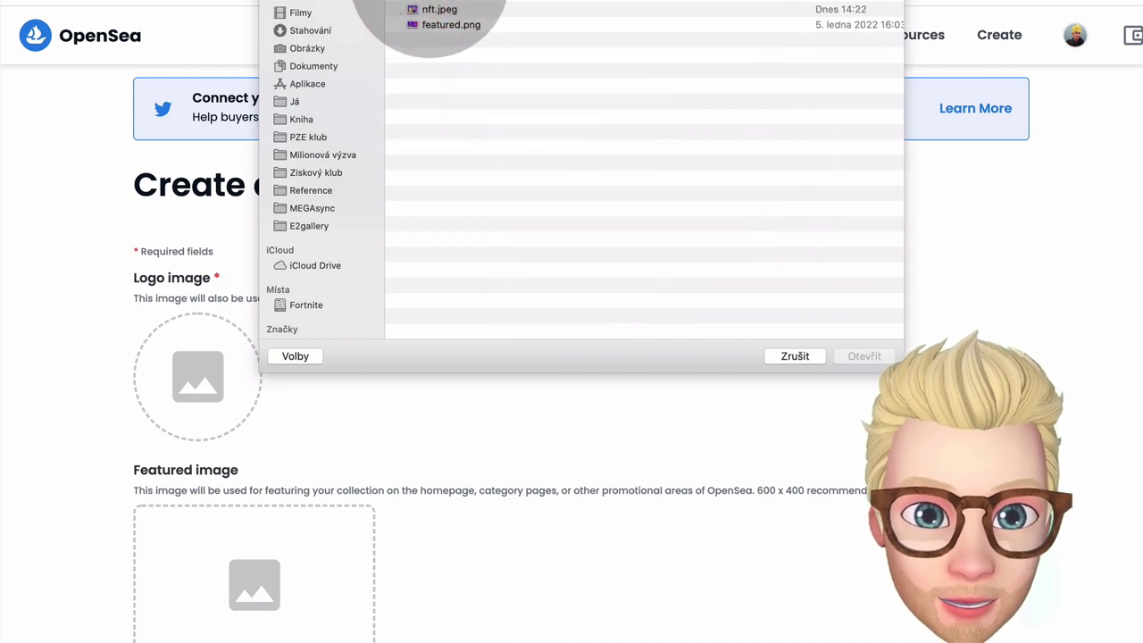
{"action": "left_click", "coordinate": [465, 3]}
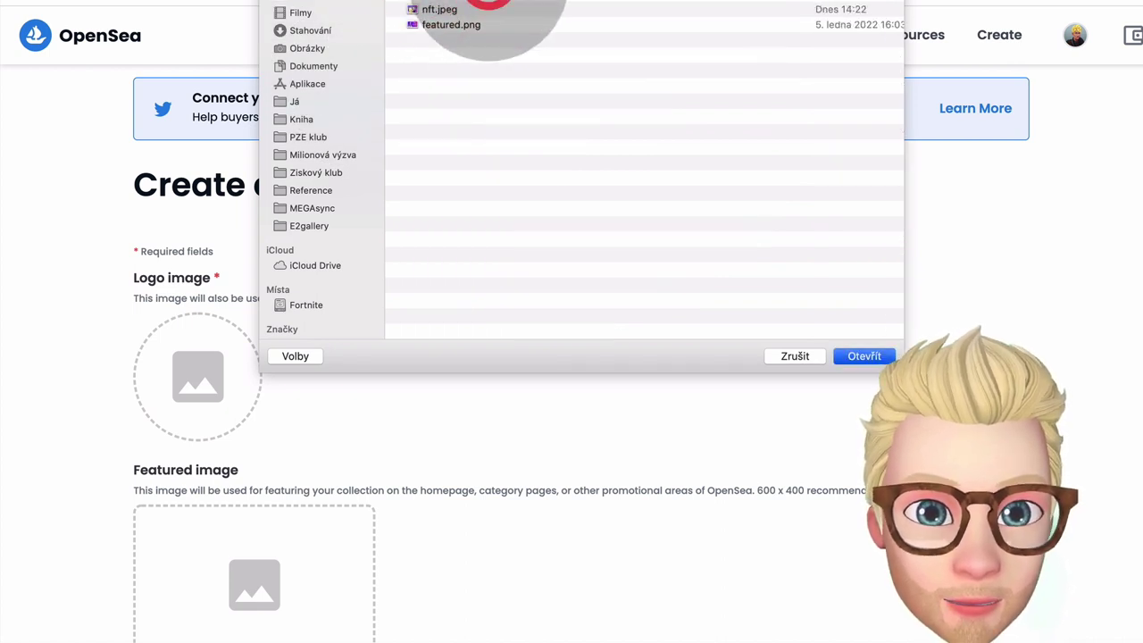
{"action": "double_click", "coordinate": [486, 7]}
Step: Upload featured.png as the collection's featured image
{"action": "scroll", "coordinate": [580, 276], "scroll_direction": "down", "scroll_amount": 3}
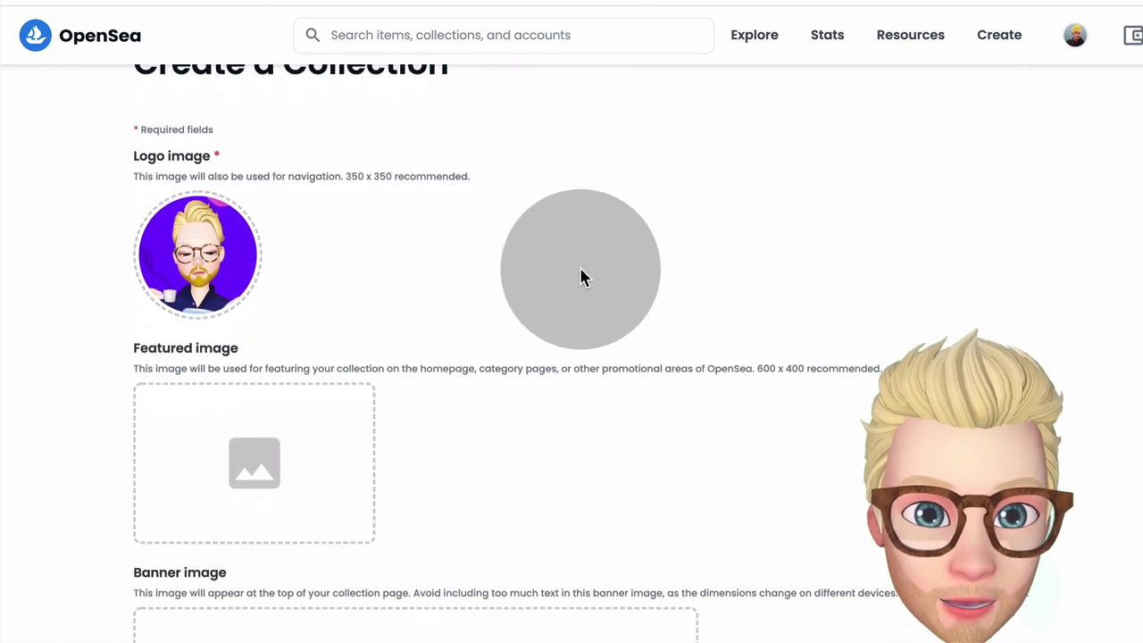
{"action": "left_click", "coordinate": [271, 439]}
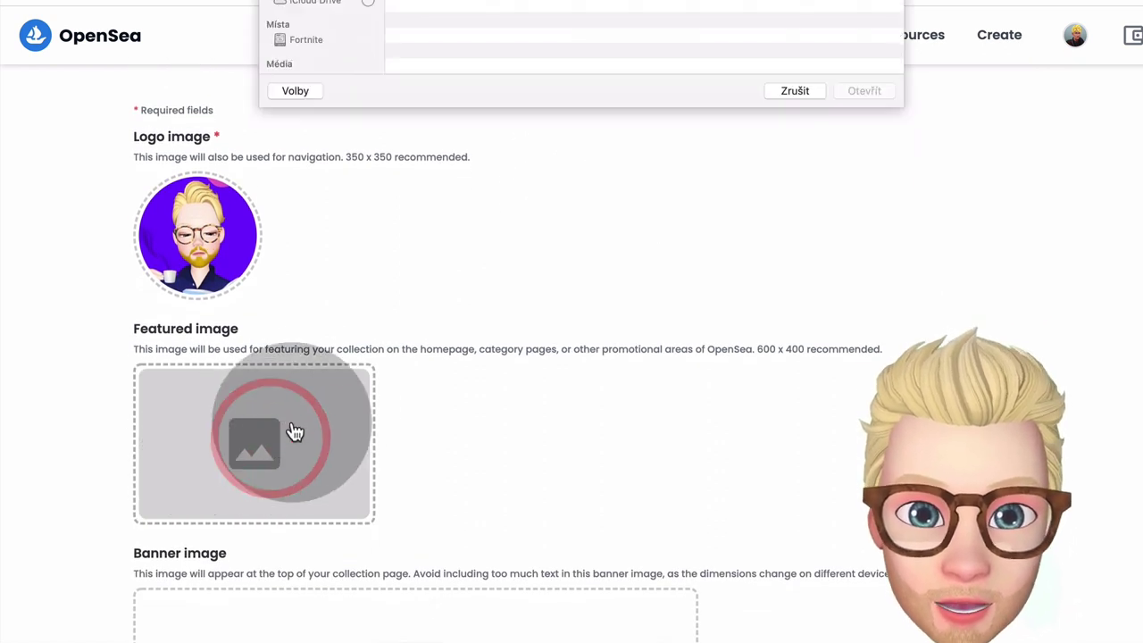
{"action": "left_click", "coordinate": [464, 3]}
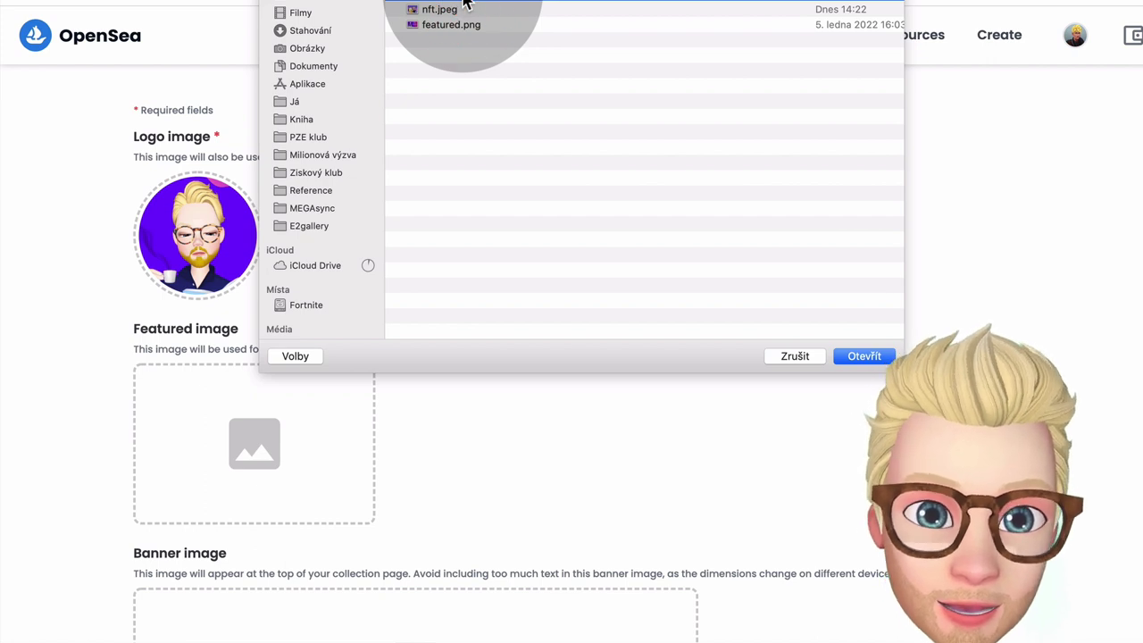
{"action": "left_click", "coordinate": [451, 24]}
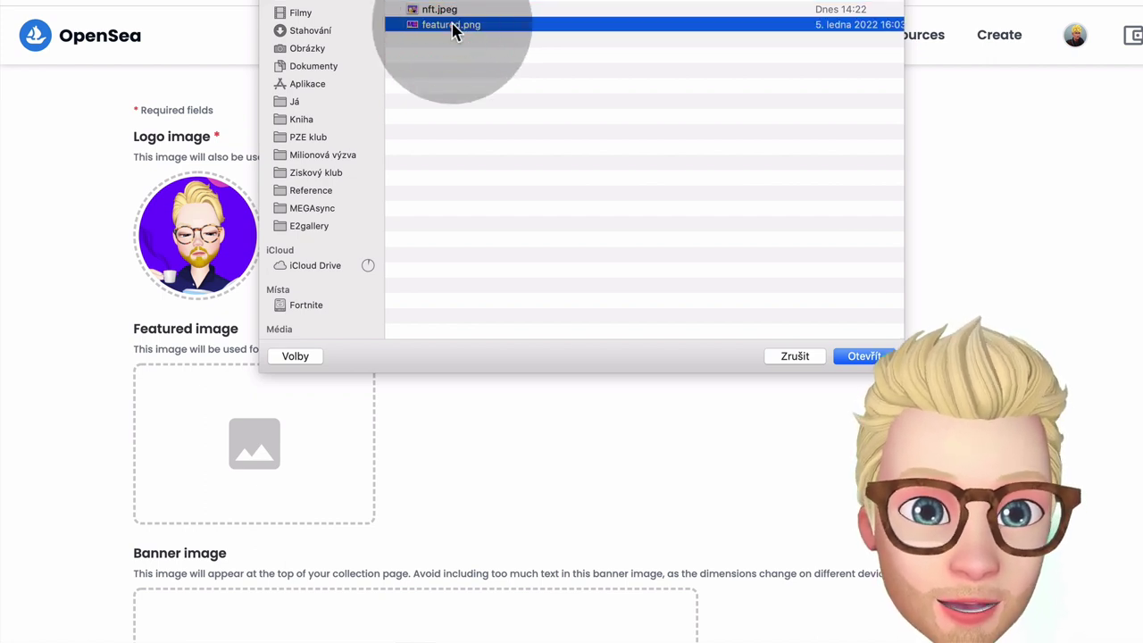
{"action": "double_click", "coordinate": [452, 24]}
Step: Upload the wide "Příliš roztomilých NFTček?" artwork as the collection's banner image
{"action": "scroll", "coordinate": [521, 210], "scroll_direction": "down", "scroll_amount": 1}
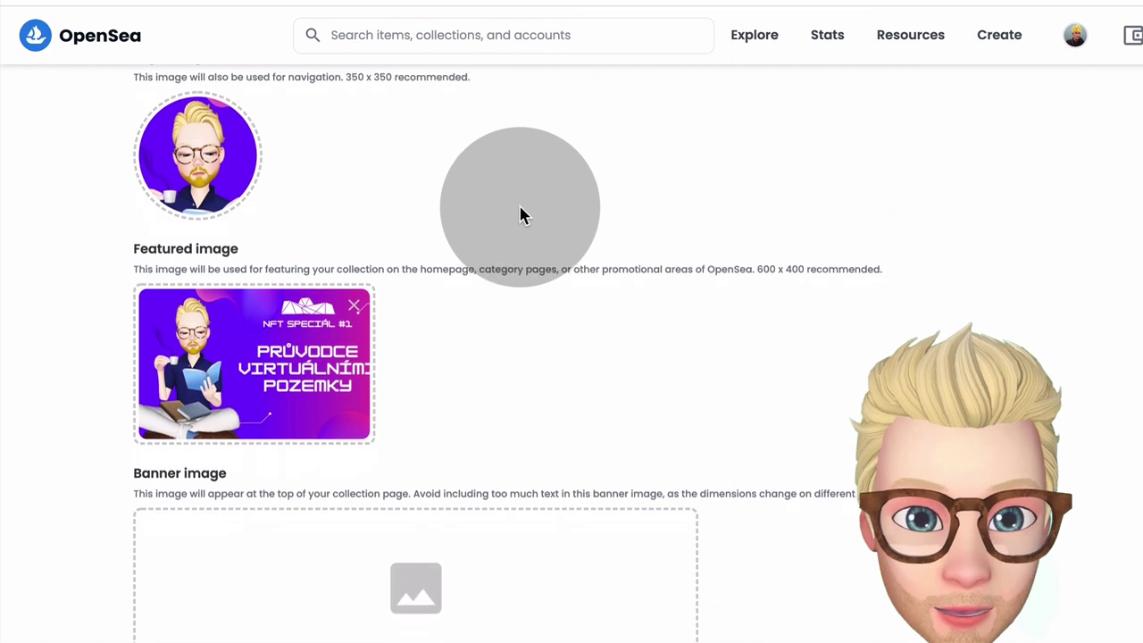
{"action": "scroll", "coordinate": [521, 210], "scroll_direction": "down", "scroll_amount": 2}
{"action": "left_click", "coordinate": [409, 491]}
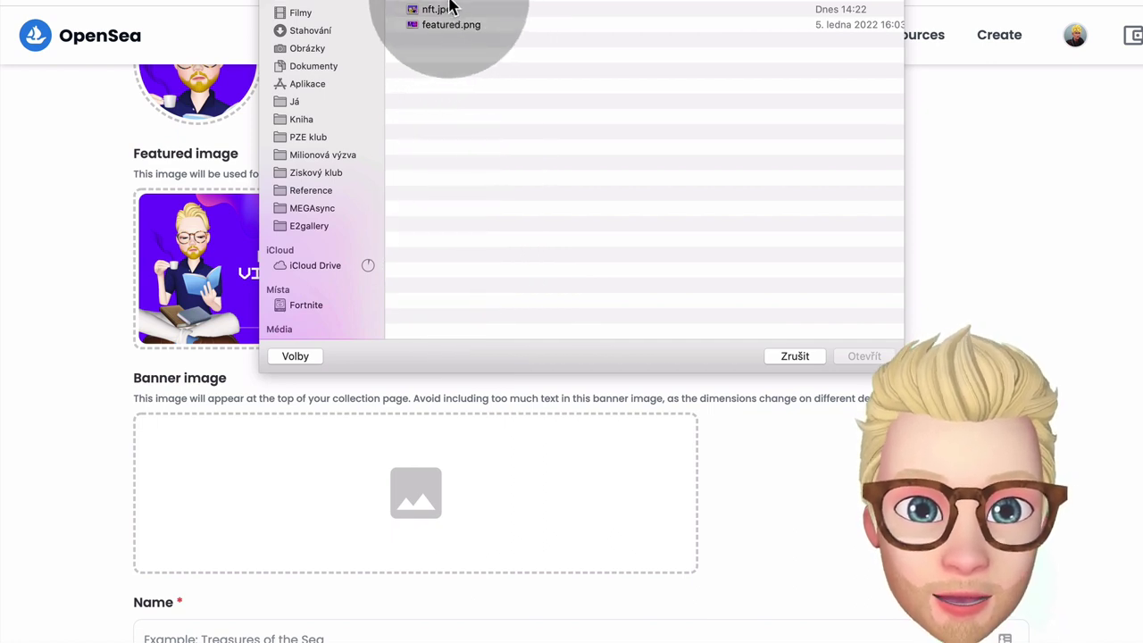
{"action": "double_click", "coordinate": [445, 9]}
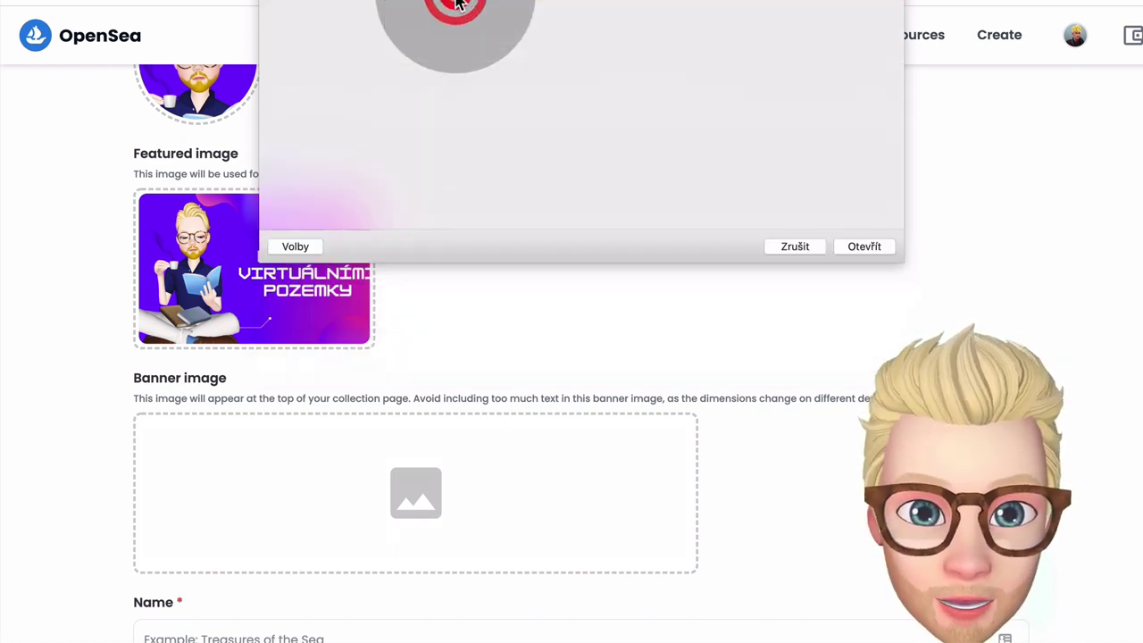
Step: Try to name the collection "Příliš roztomilých NFTček"
{"action": "scroll", "coordinate": [623, 288], "scroll_direction": "down", "scroll_amount": 1}
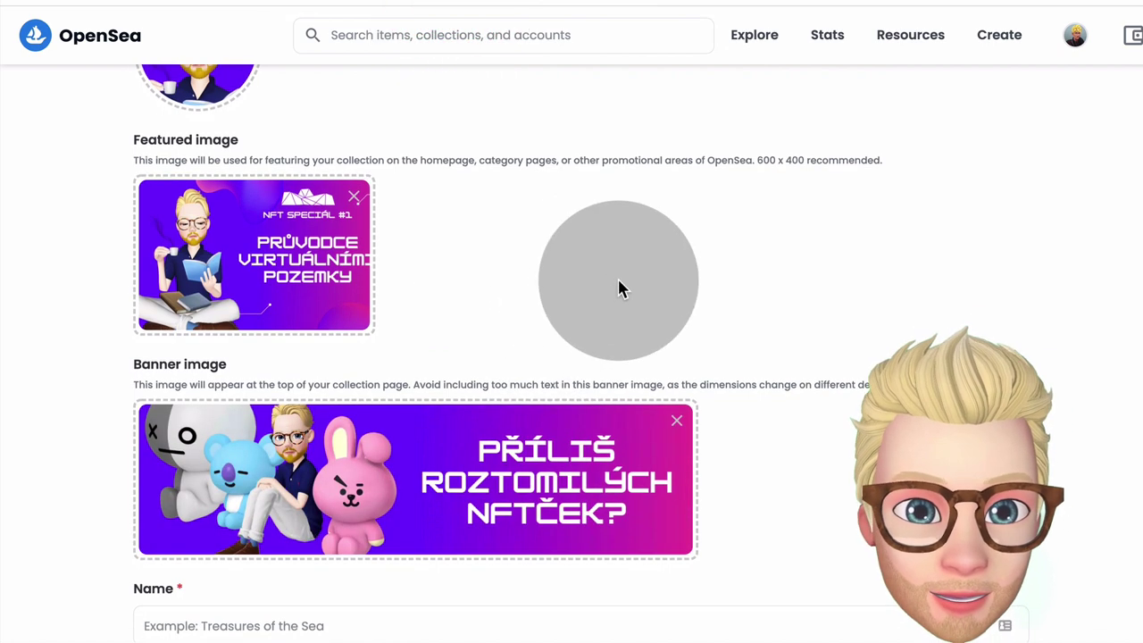
{"action": "scroll", "coordinate": [620, 288], "scroll_direction": "down", "scroll_amount": 4}
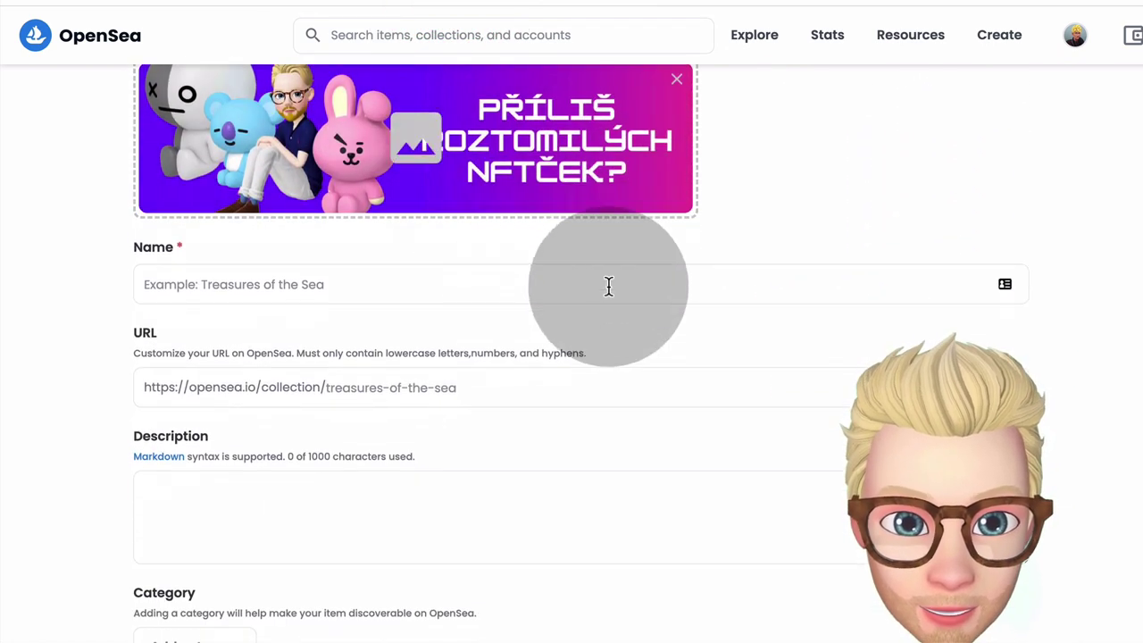
{"action": "left_click", "coordinate": [503, 285]}
{"action": "scroll", "coordinate": [497, 292], "scroll_direction": "up", "scroll_amount": 1}
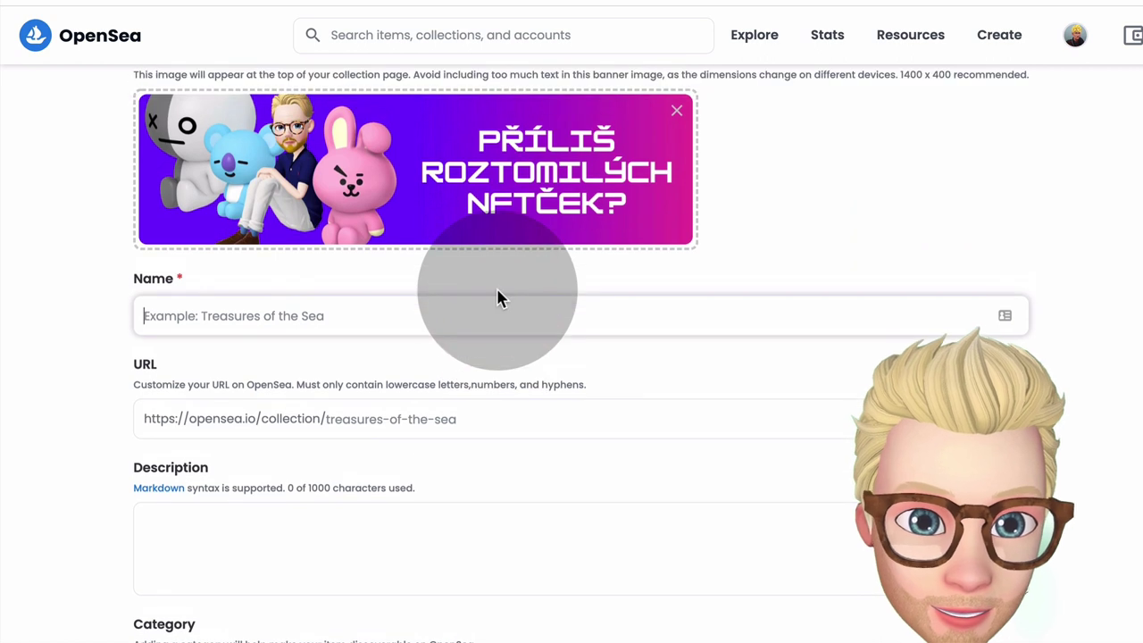
{"action": "type", "text": "Příliš roztomilých NFTček"}
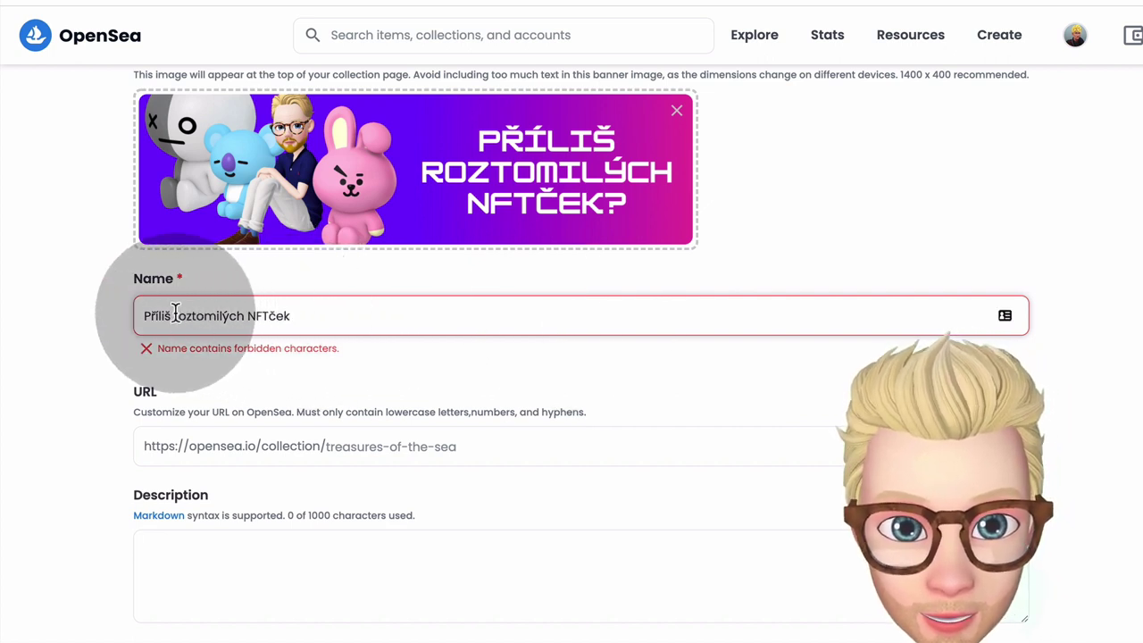
Step: Try replacing only the č in "NFTček" with c and the final š in "Příliš" with s in the collection name
{"action": "left_click", "coordinate": [272, 315]}
{"action": "key", "text": "BackSpace"}
{"action": "type", "text": "c"}
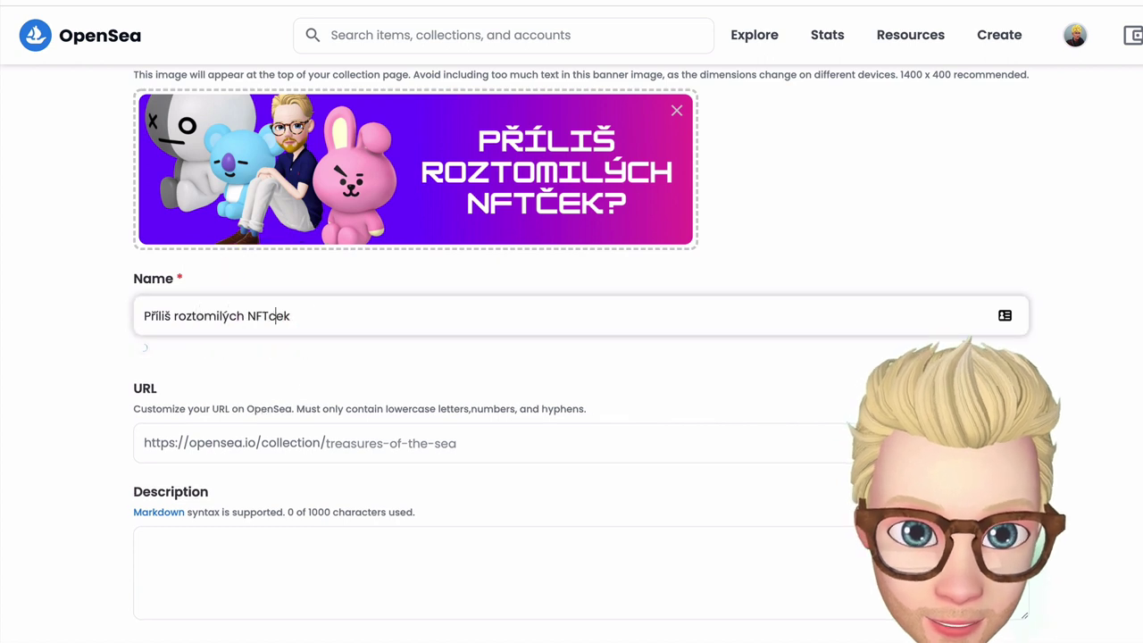
{"action": "left_click", "coordinate": [434, 349]}
{"action": "key", "text": "ctrl+z"}
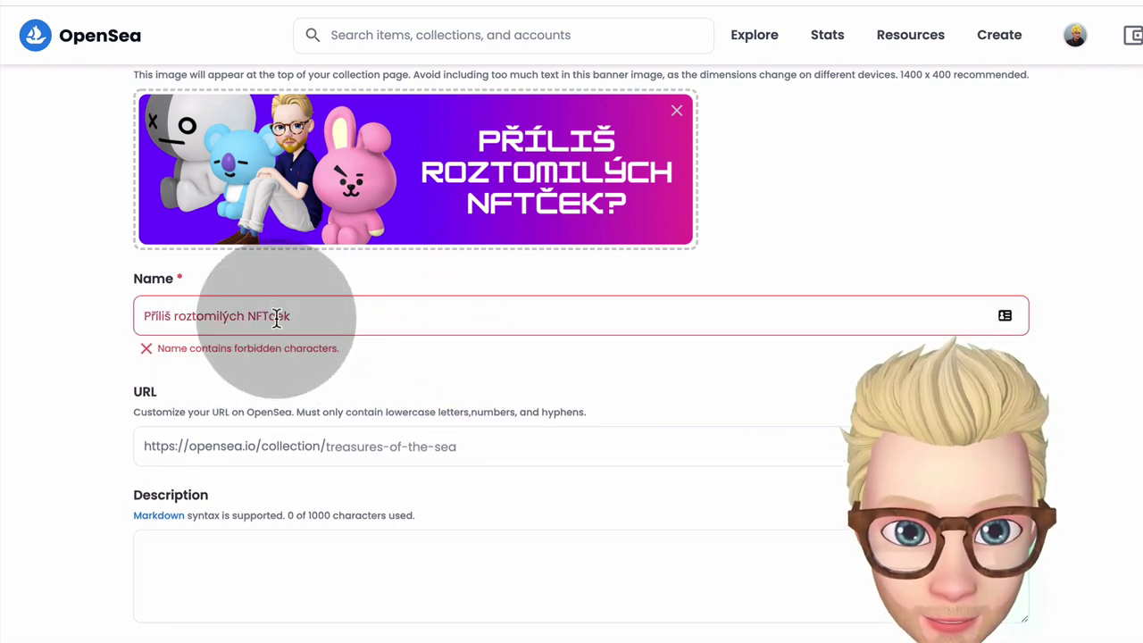
{"action": "left_click", "coordinate": [171, 316]}
{"action": "key", "text": "BackSpace"}
{"action": "type", "text": "s"}
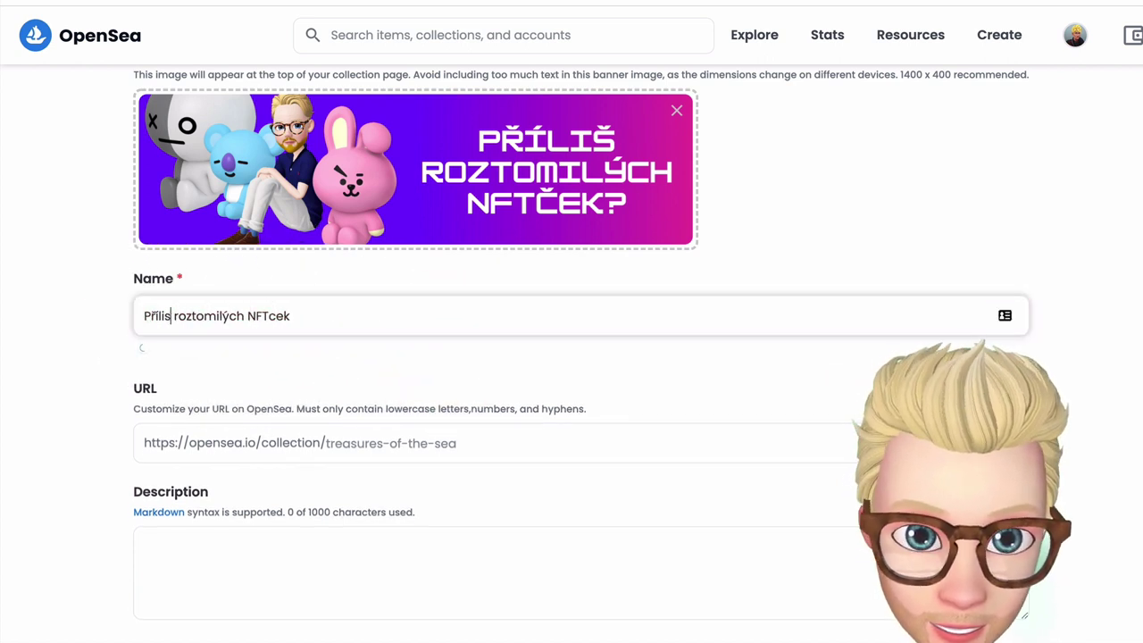
{"action": "left_click", "coordinate": [200, 339]}
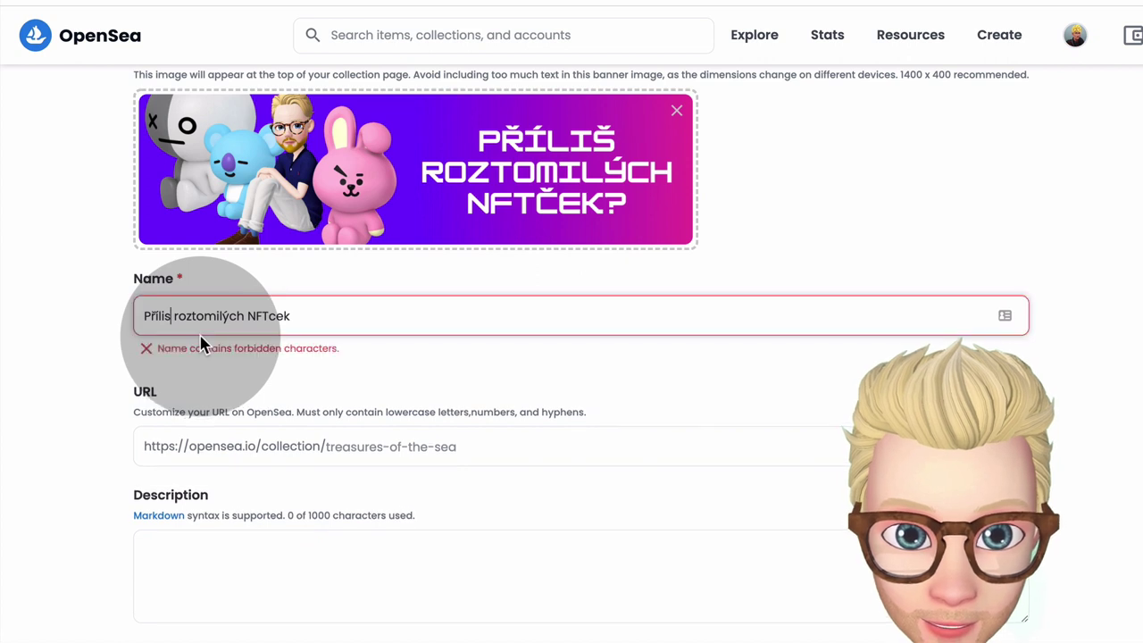
Step: Replace the whole collection name with "Prilis roztomilych NFTcek", without any diacritics
{"action": "double_click", "coordinate": [235, 318]}
{"action": "triple_click", "coordinate": [236, 320]}
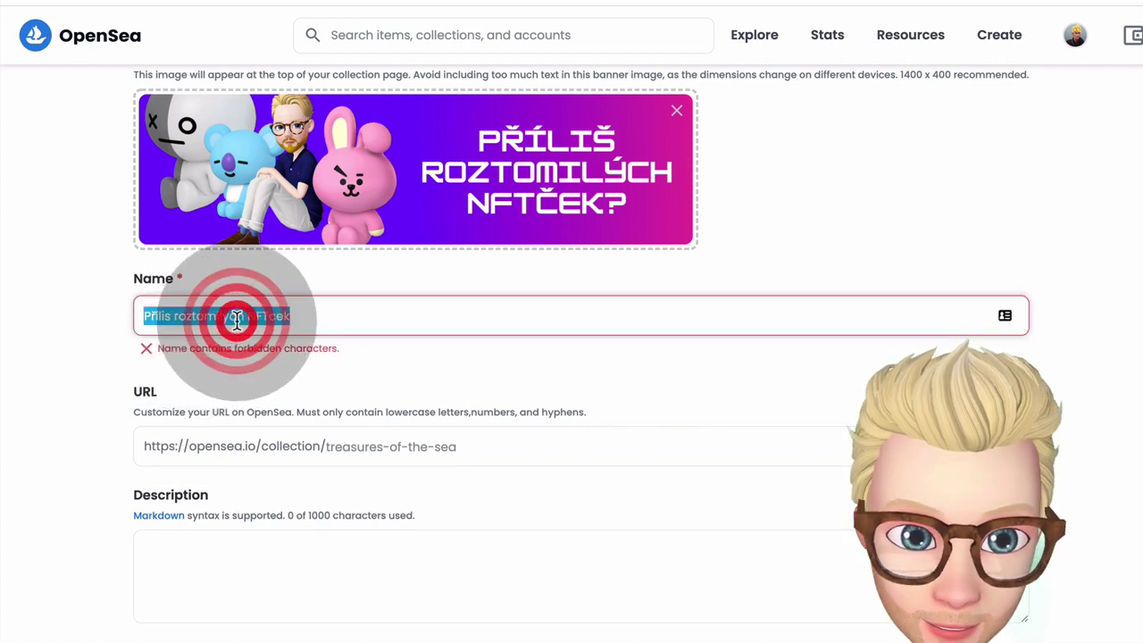
{"action": "type", "text": "Prilis "}
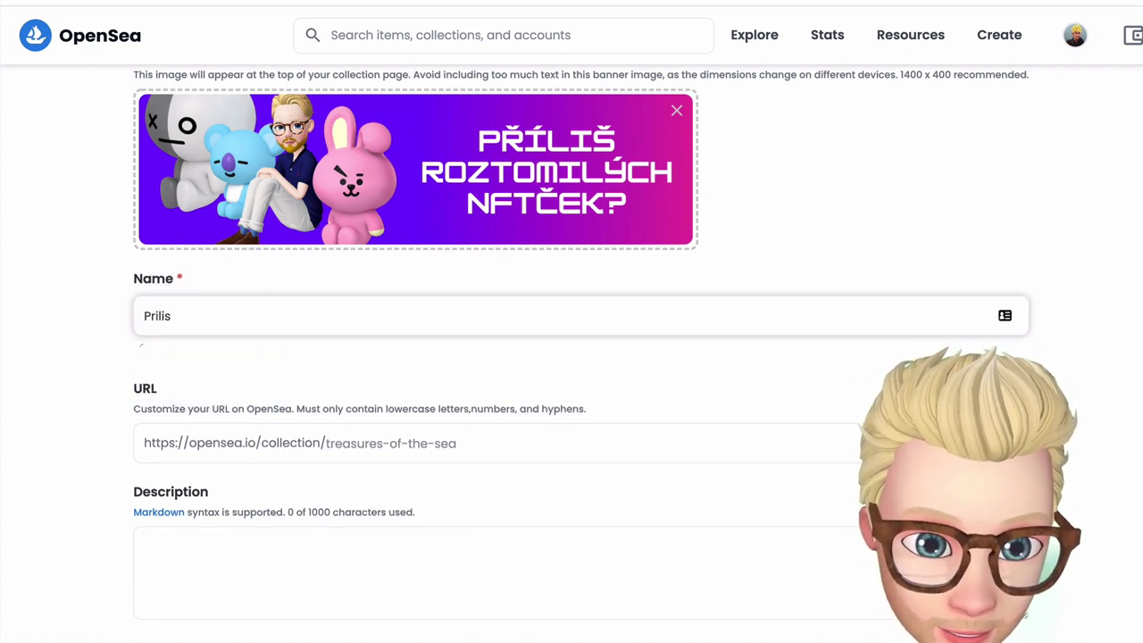
{"action": "type", "text": "roztomil"}
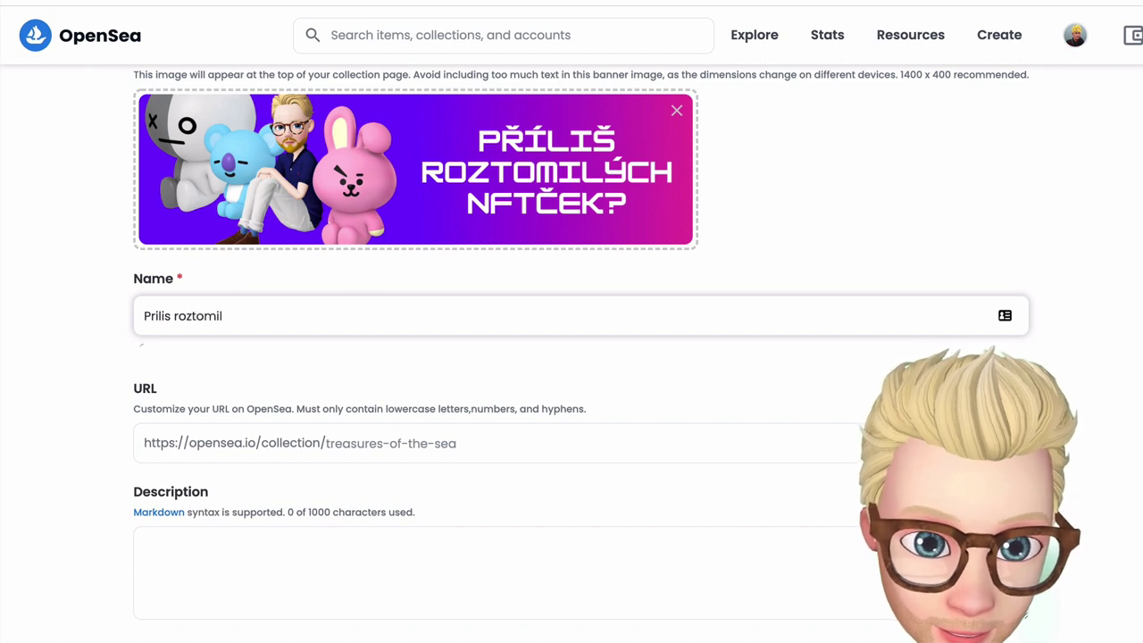
{"action": "type", "text": "yc"}
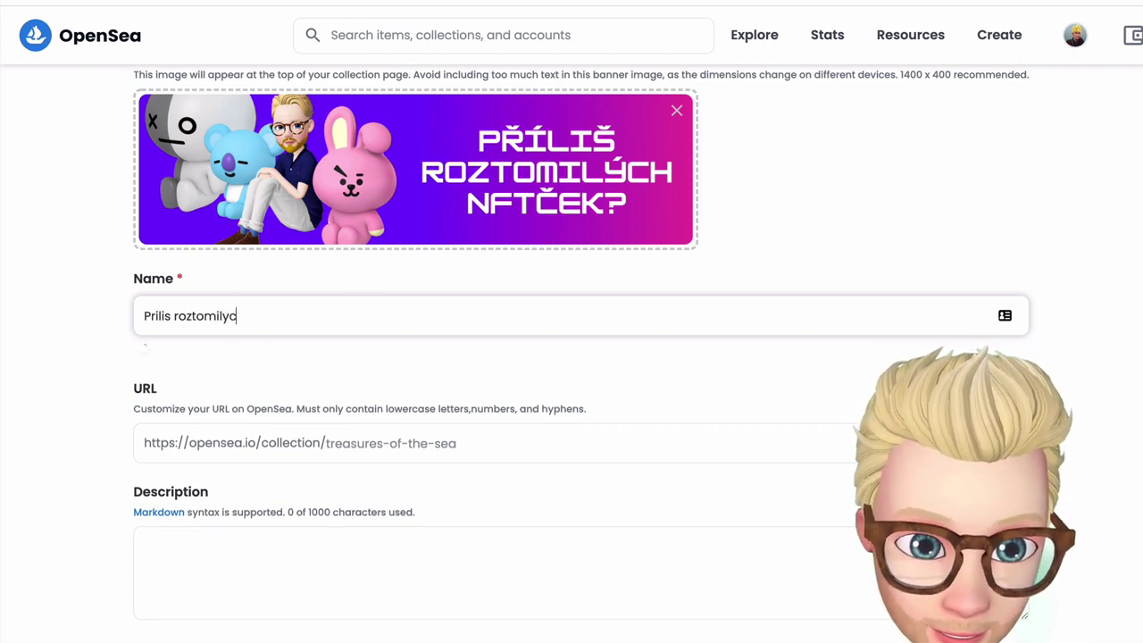
{"action": "type", "text": "h NFTcek"}
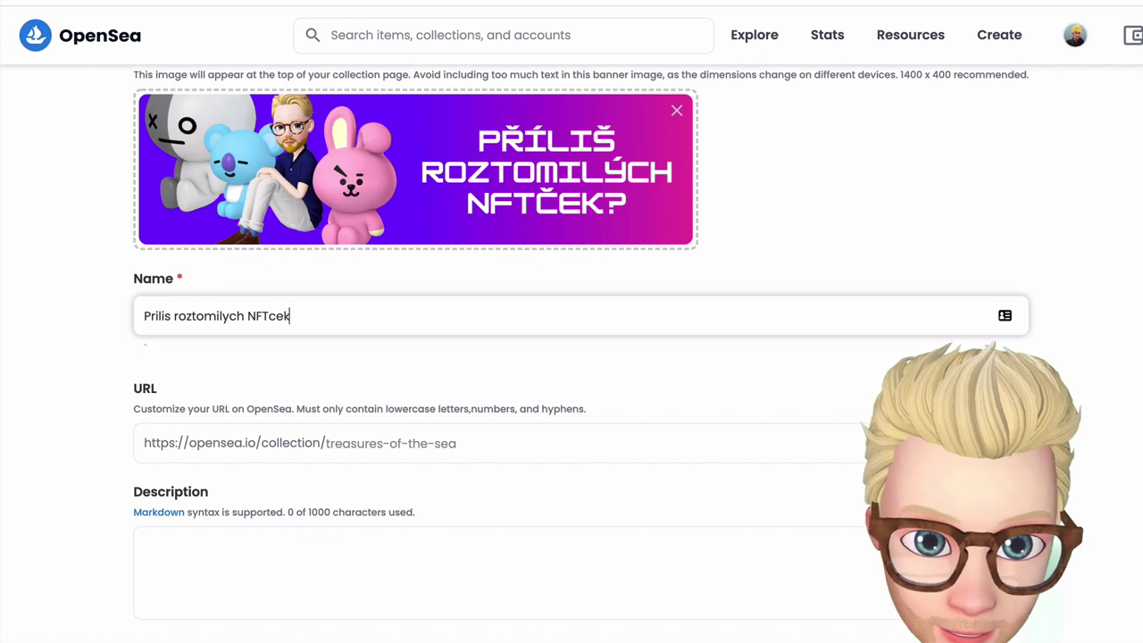
{"action": "left_click", "coordinate": [805, 375]}
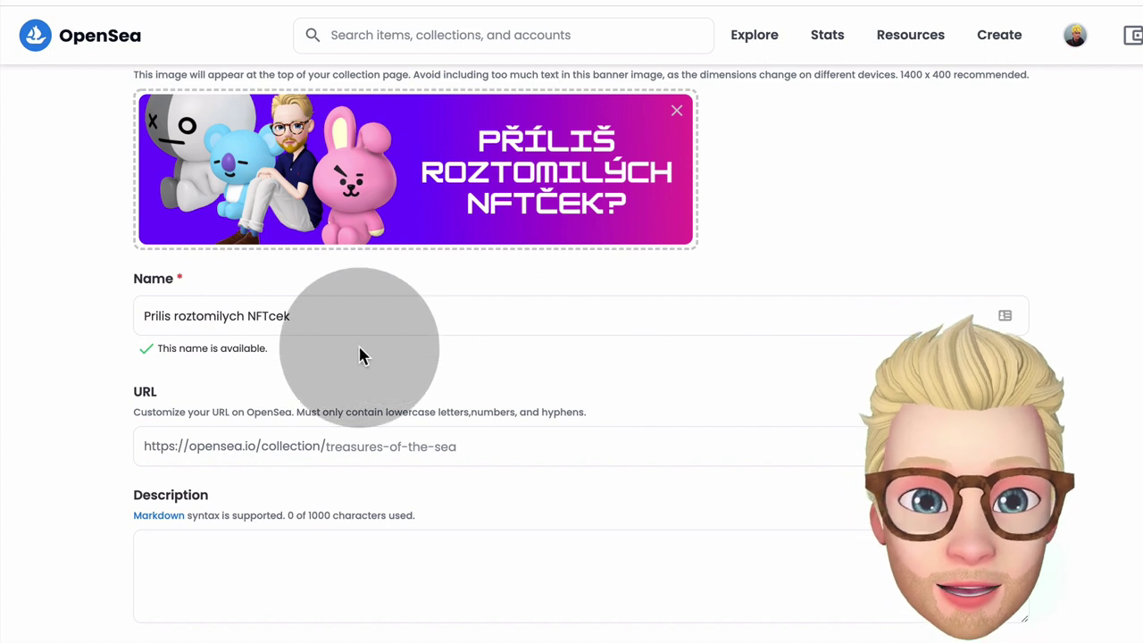
Step: Set the collection's custom URL ending to "roztomila-nftcka"
{"action": "scroll", "coordinate": [361, 355], "scroll_direction": "down", "scroll_amount": 1}
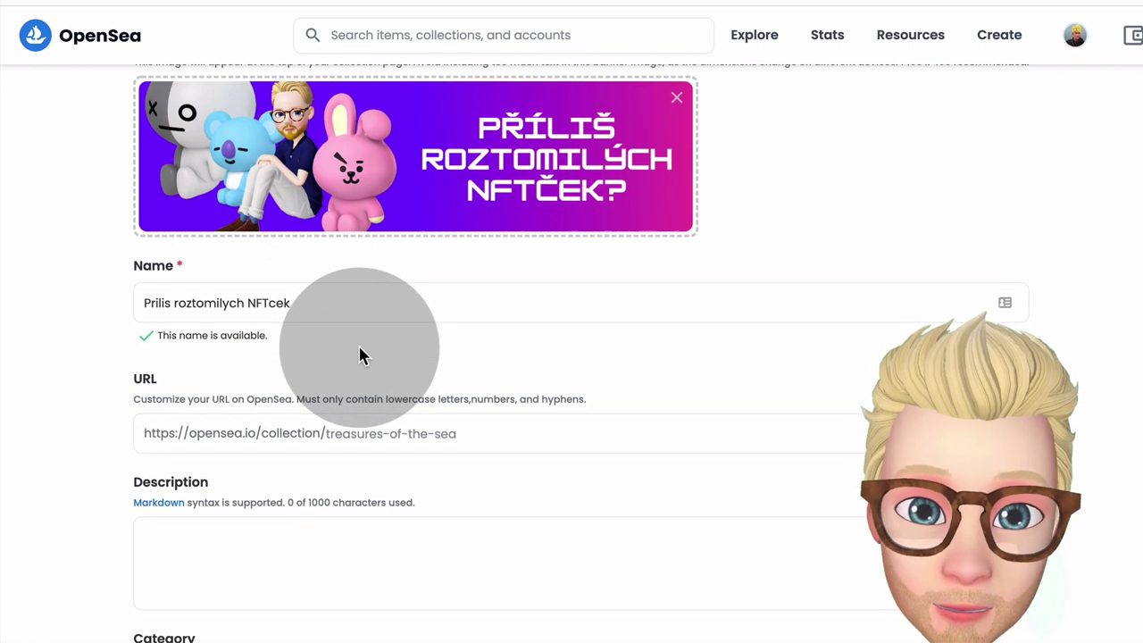
{"action": "scroll", "coordinate": [361, 355], "scroll_direction": "down", "scroll_amount": 1}
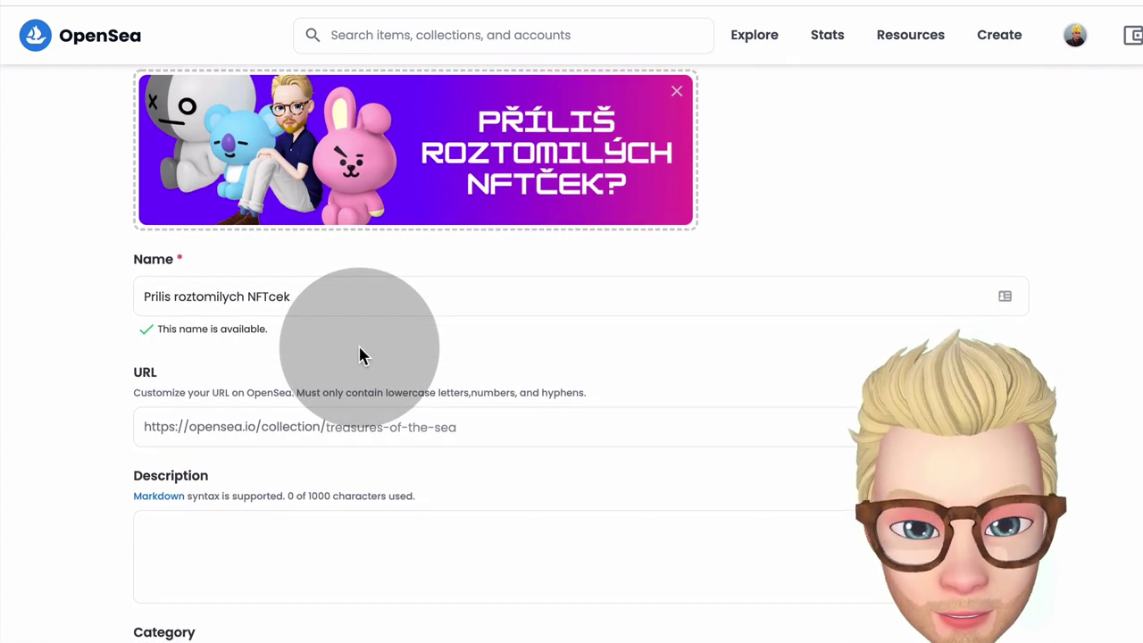
{"action": "scroll", "coordinate": [361, 354], "scroll_direction": "down", "scroll_amount": 1}
{"action": "left_click", "coordinate": [488, 415]}
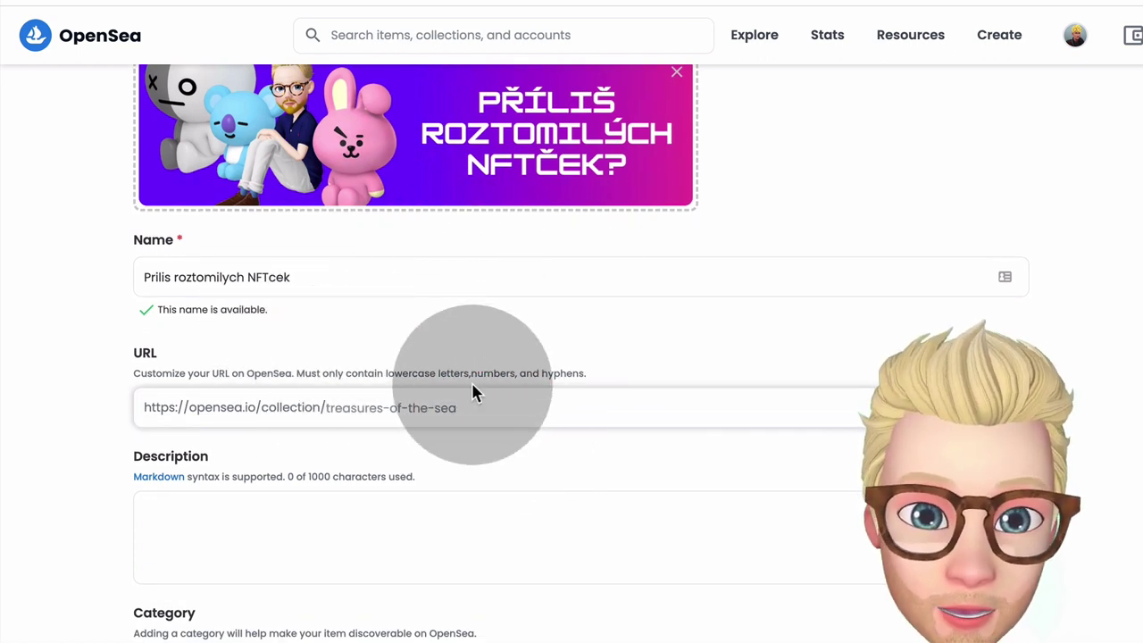
{"action": "type", "text": "rozt"}
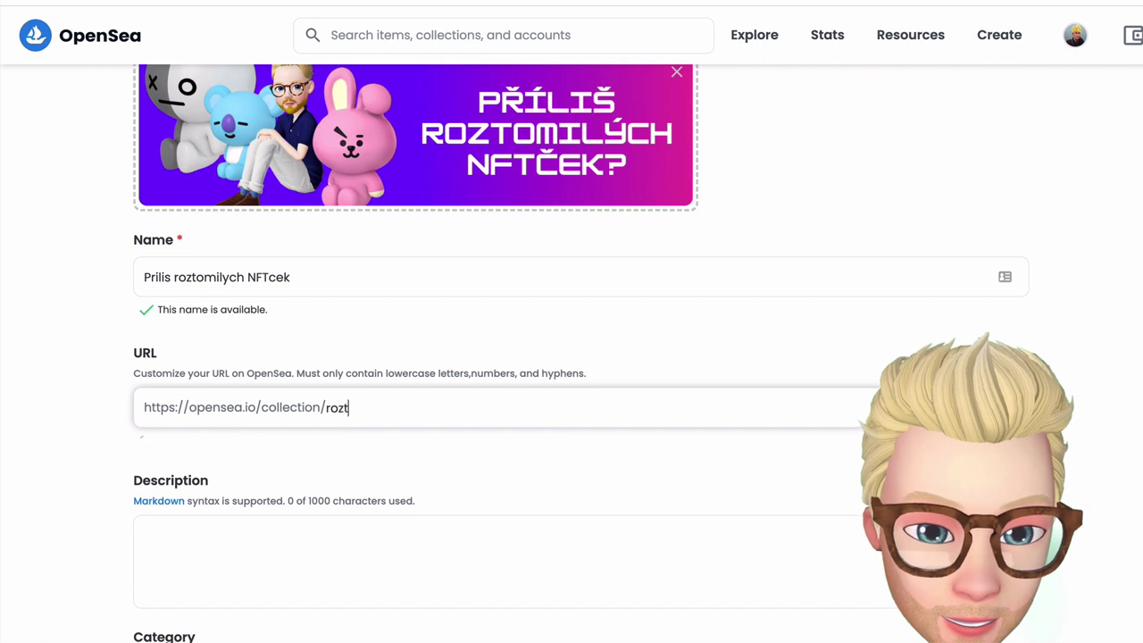
{"action": "type", "text": "omila-nft"}
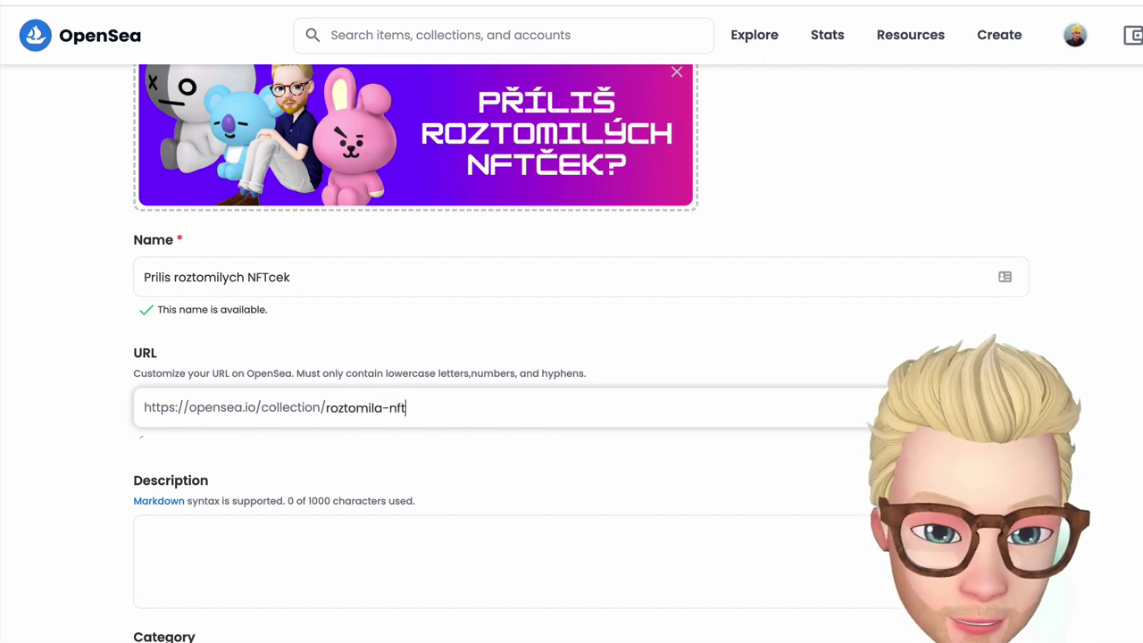
{"action": "type", "text": "cka"}
{"action": "left_click", "coordinate": [552, 453]}
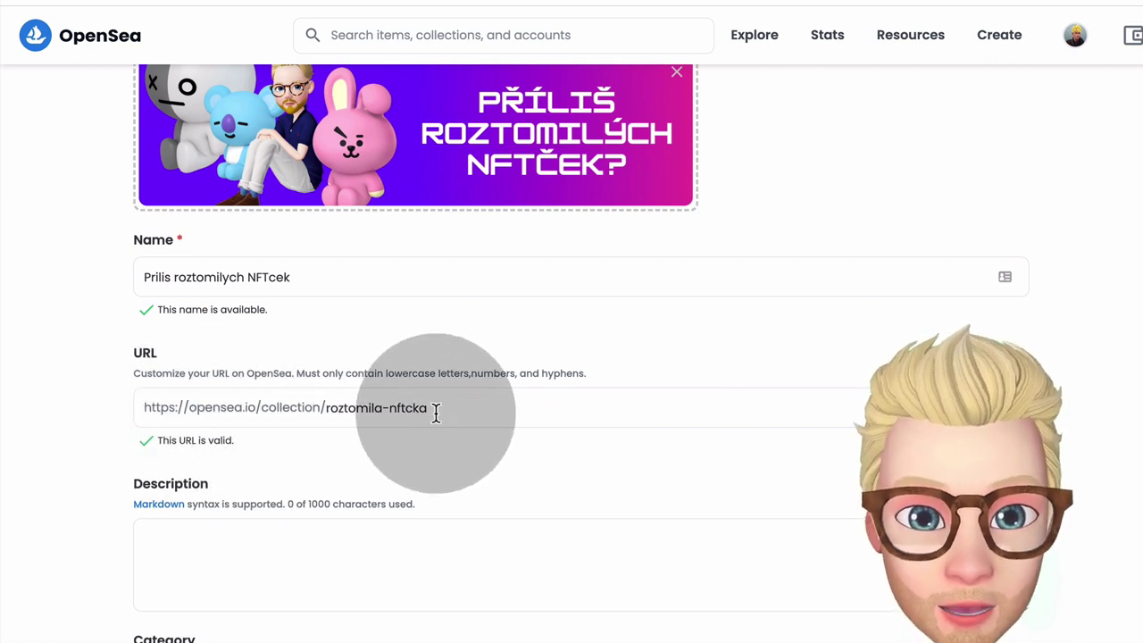
Step: Fill in the collection description with "Tady je popis mé skvělé kolekce. Najdete v ní sadu roztomilých NFTček..."
{"action": "scroll", "coordinate": [478, 410], "scroll_direction": "down", "scroll_amount": 1}
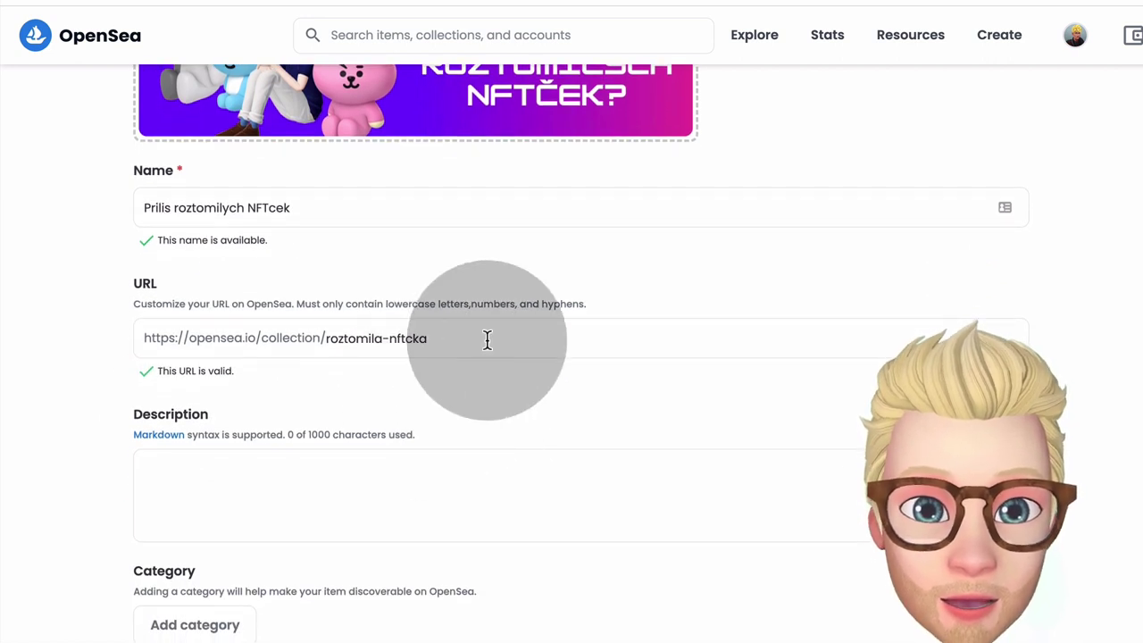
{"action": "scroll", "coordinate": [487, 339], "scroll_direction": "down", "scroll_amount": 3}
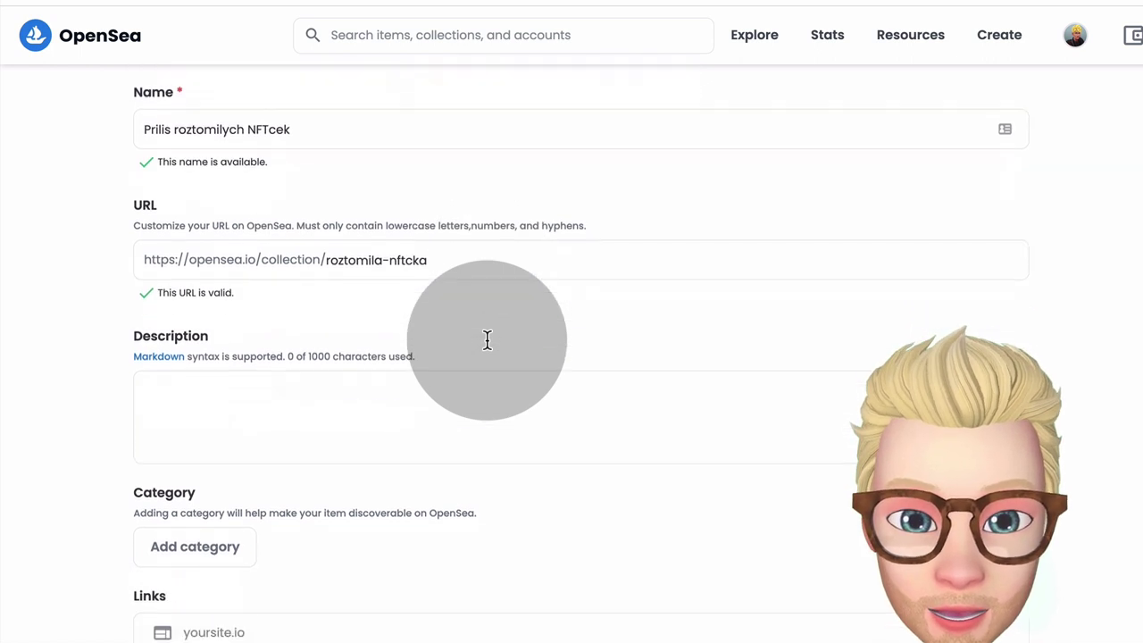
{"action": "left_click", "coordinate": [480, 302]}
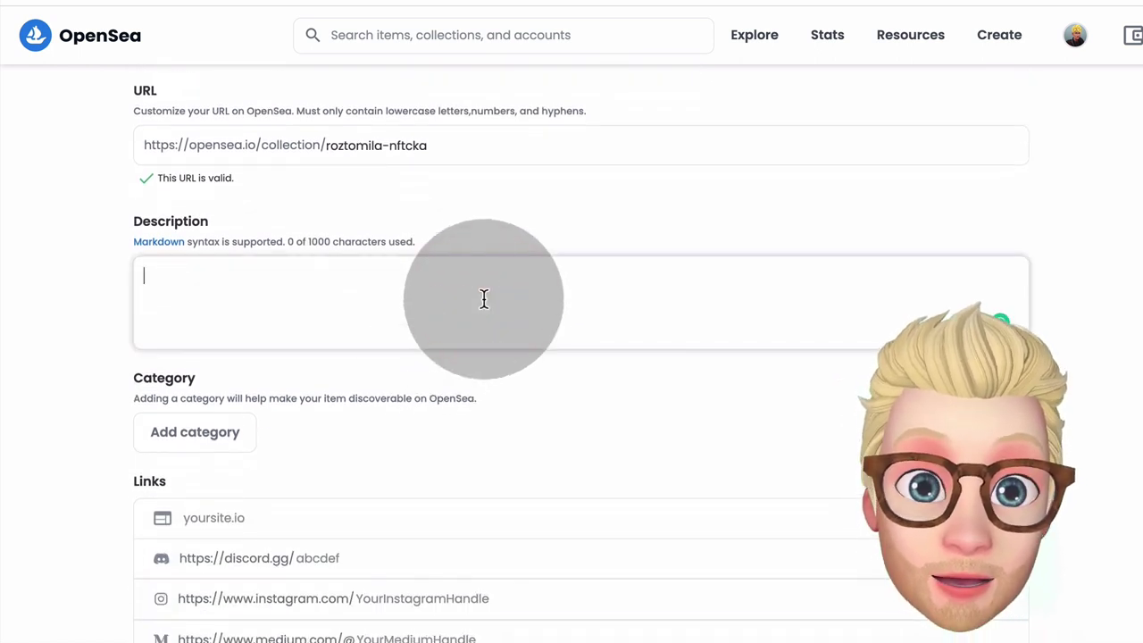
{"action": "type", "text": "T"}
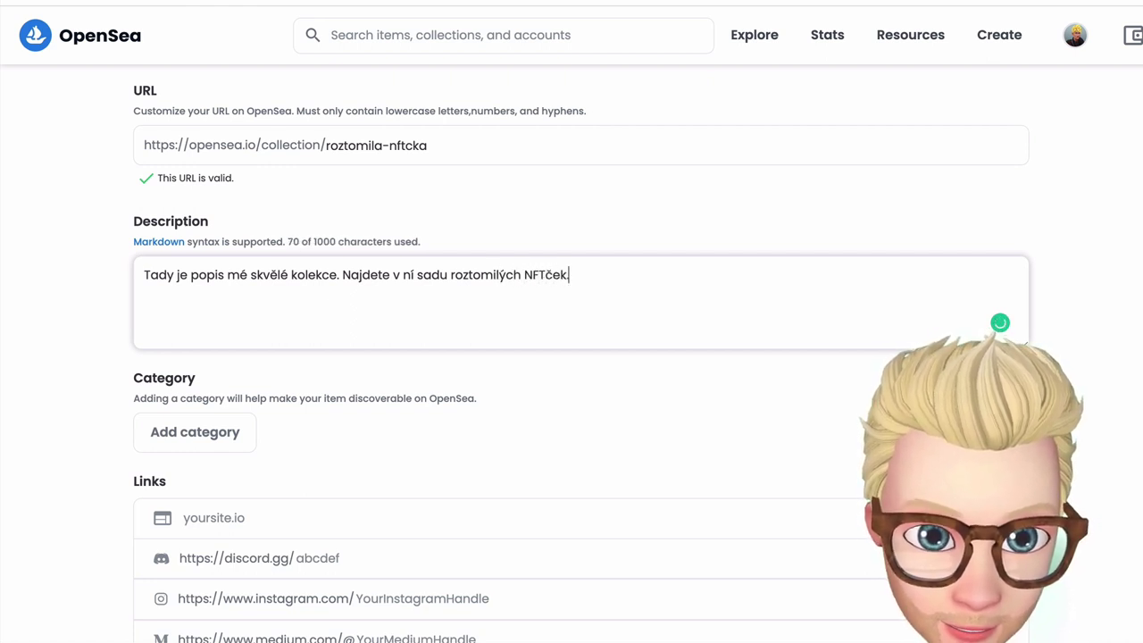
{"action": "type", "text": "..."}
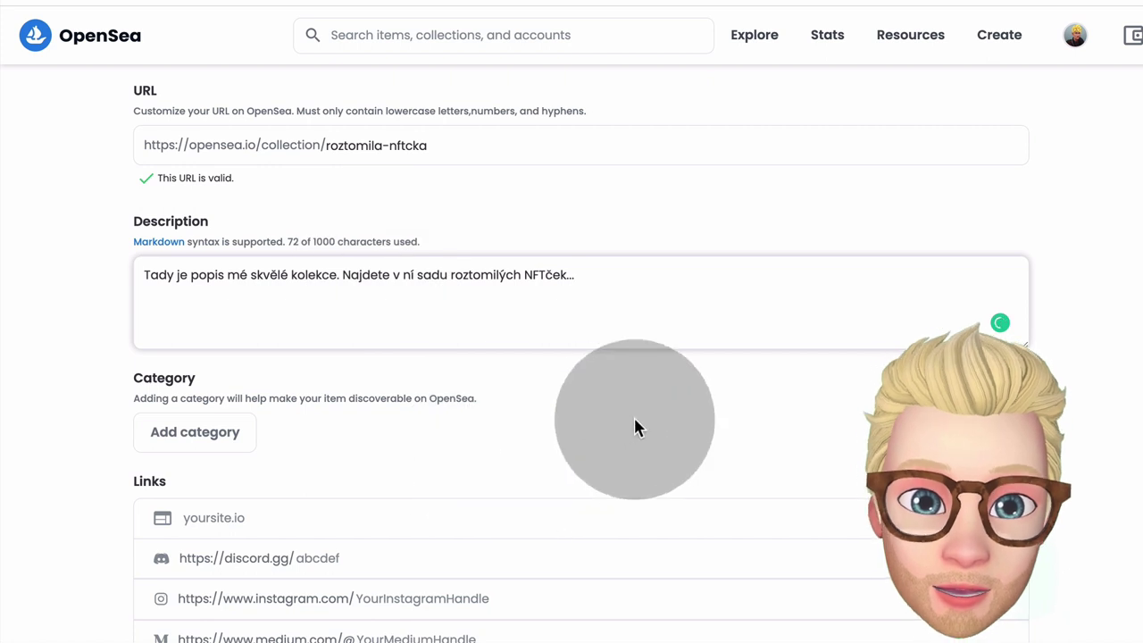
{"action": "left_click", "coordinate": [634, 420]}
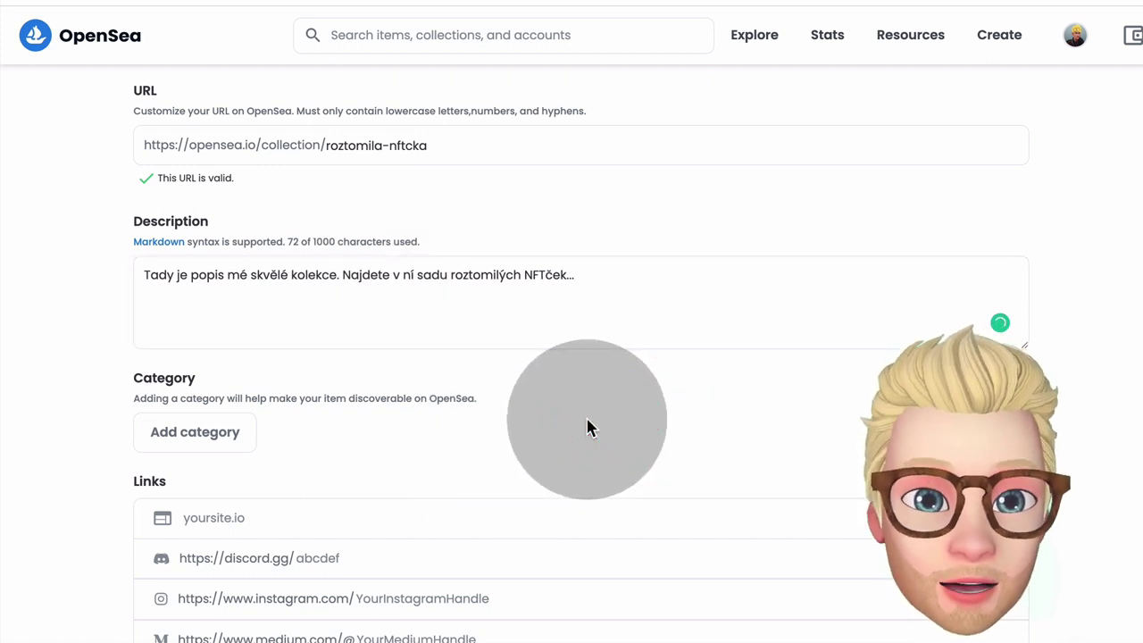
Step: Assign the Collectibles category to the collection
{"action": "scroll", "coordinate": [587, 419], "scroll_direction": "down", "scroll_amount": 1}
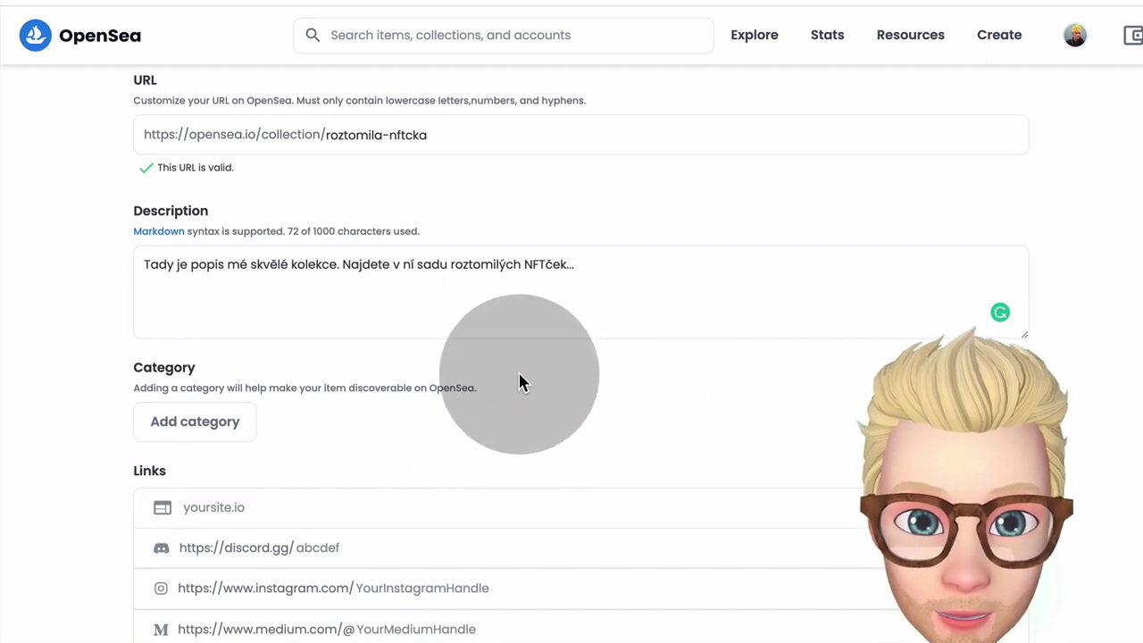
{"action": "scroll", "coordinate": [625, 329], "scroll_direction": "down", "scroll_amount": 1}
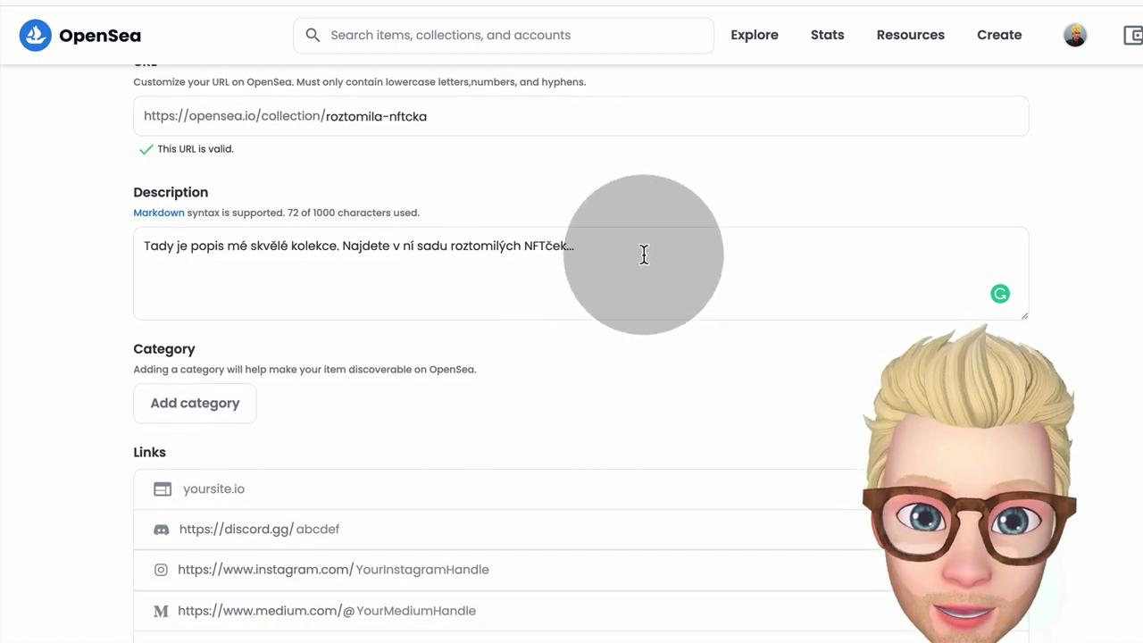
{"action": "left_click", "coordinate": [643, 254]}
{"action": "left_click", "coordinate": [583, 371]}
{"action": "scroll", "coordinate": [587, 370], "scroll_direction": "down", "scroll_amount": 2}
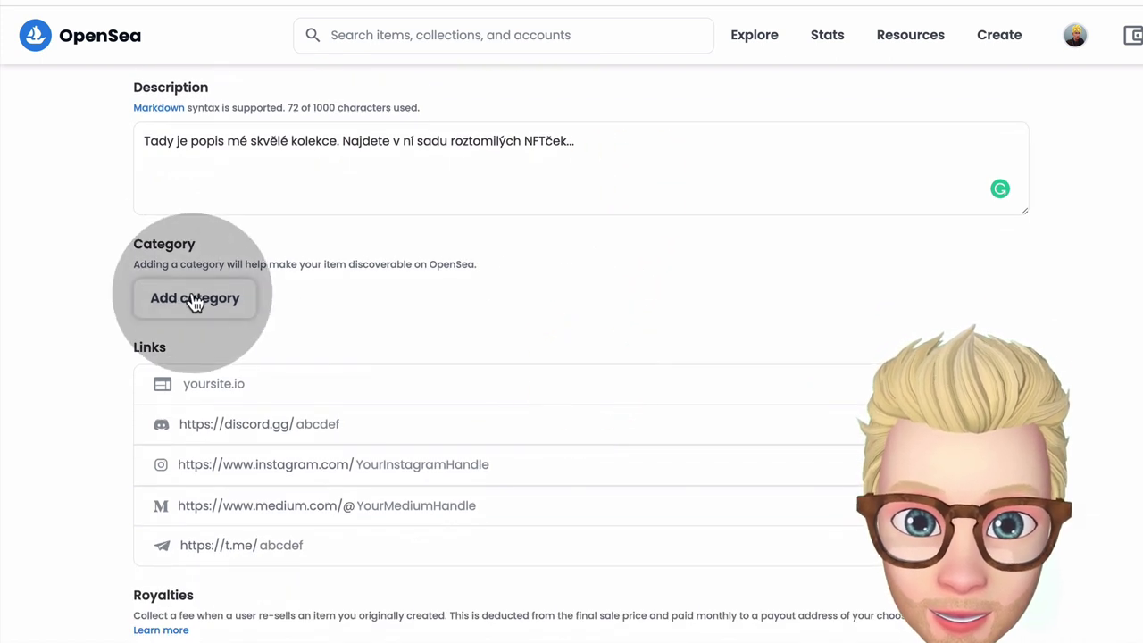
{"action": "left_click", "coordinate": [198, 299]}
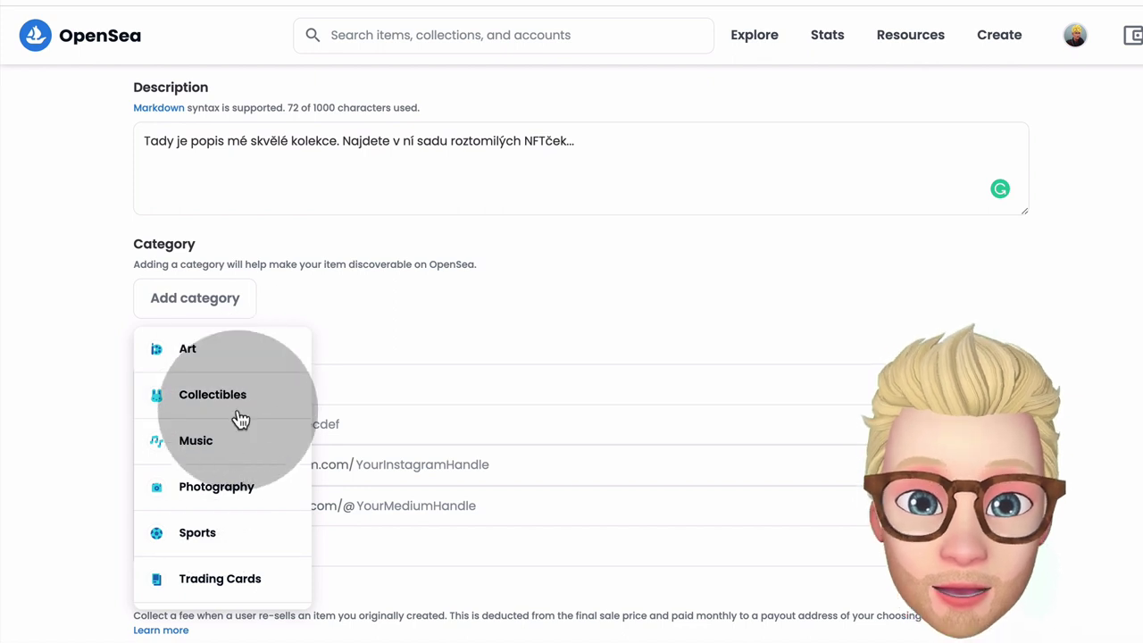
{"action": "left_click", "coordinate": [243, 401]}
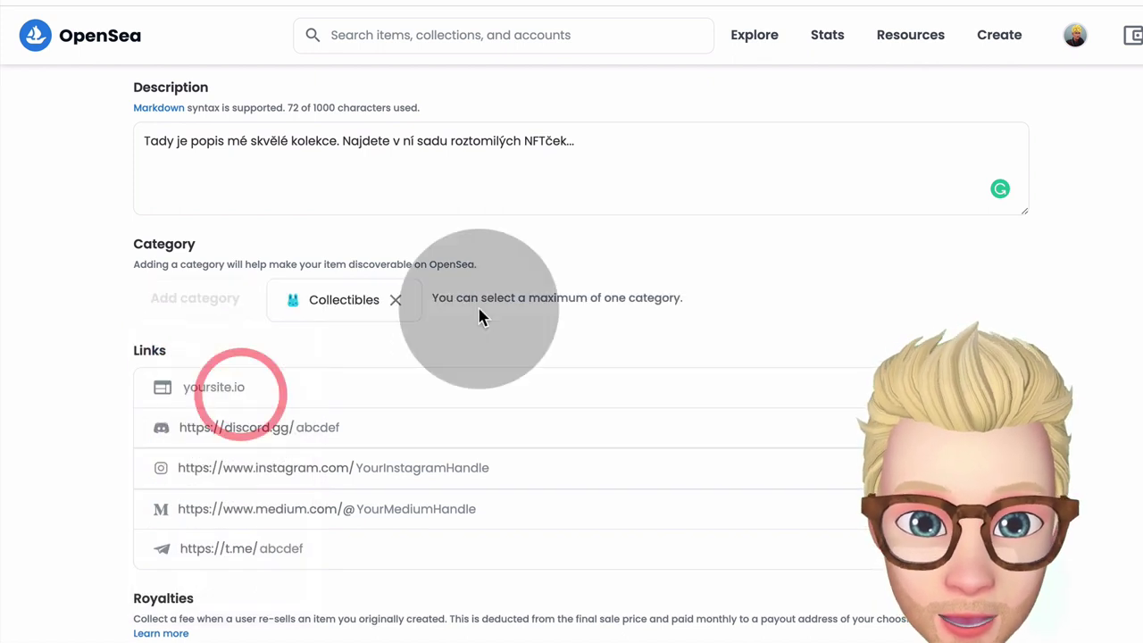
Step: Look through the collection's link fields for website, Discord, Instagram, Medium and Telegram
{"action": "scroll", "coordinate": [398, 273], "scroll_direction": "down", "scroll_amount": 1}
{"action": "left_click", "coordinate": [372, 273]}
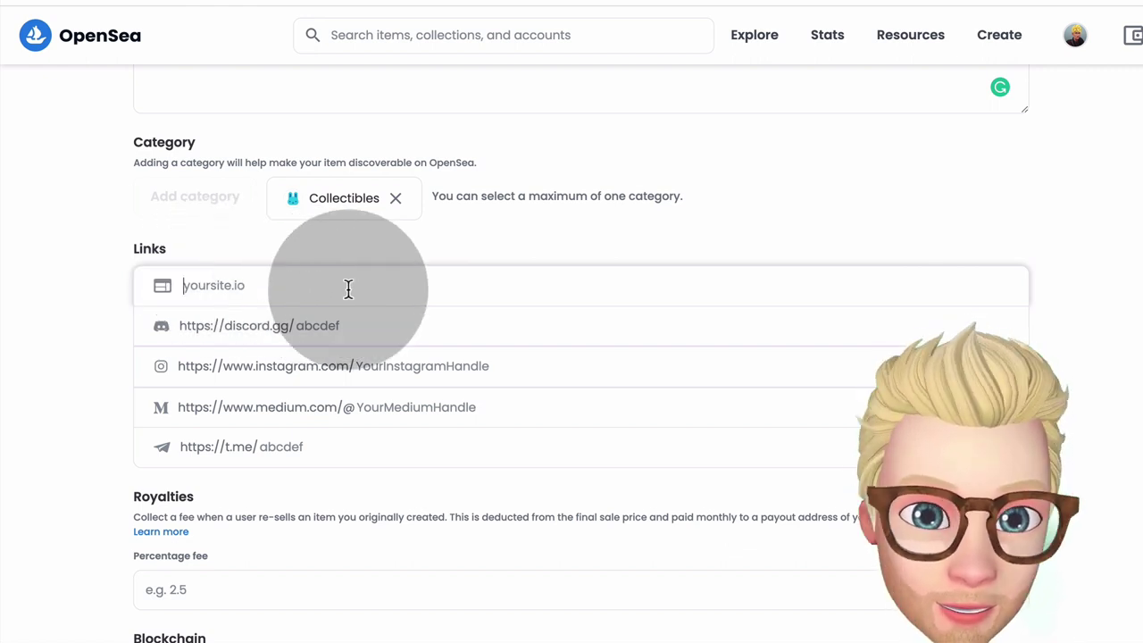
{"action": "left_click", "coordinate": [377, 330]}
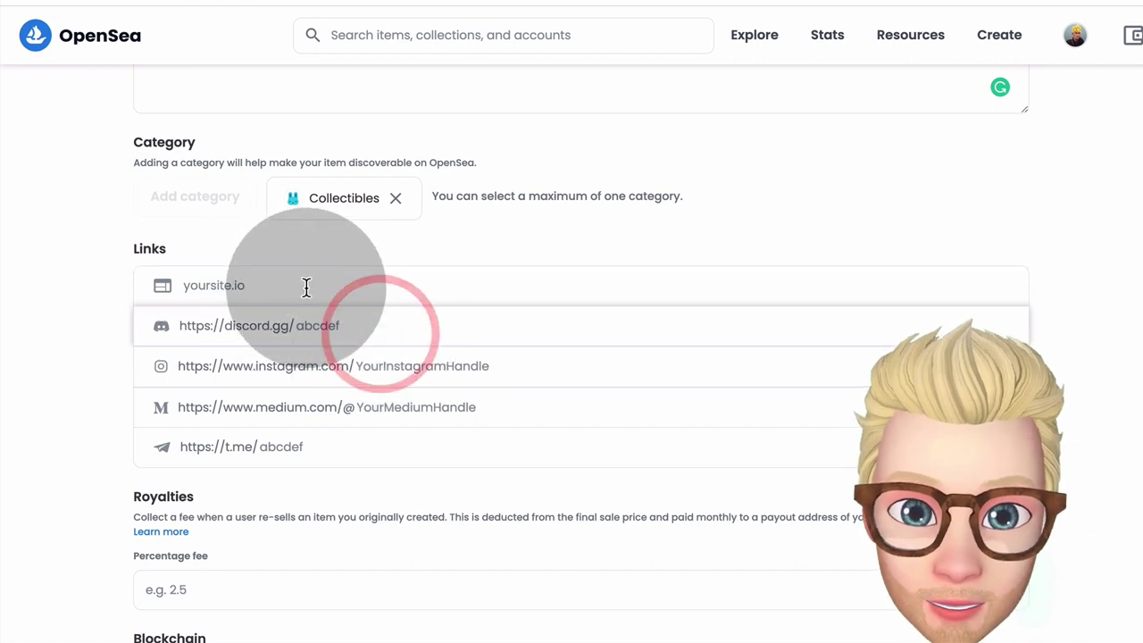
{"action": "left_click", "coordinate": [306, 287]}
{"action": "left_click", "coordinate": [414, 321]}
{"action": "left_click", "coordinate": [613, 362]}
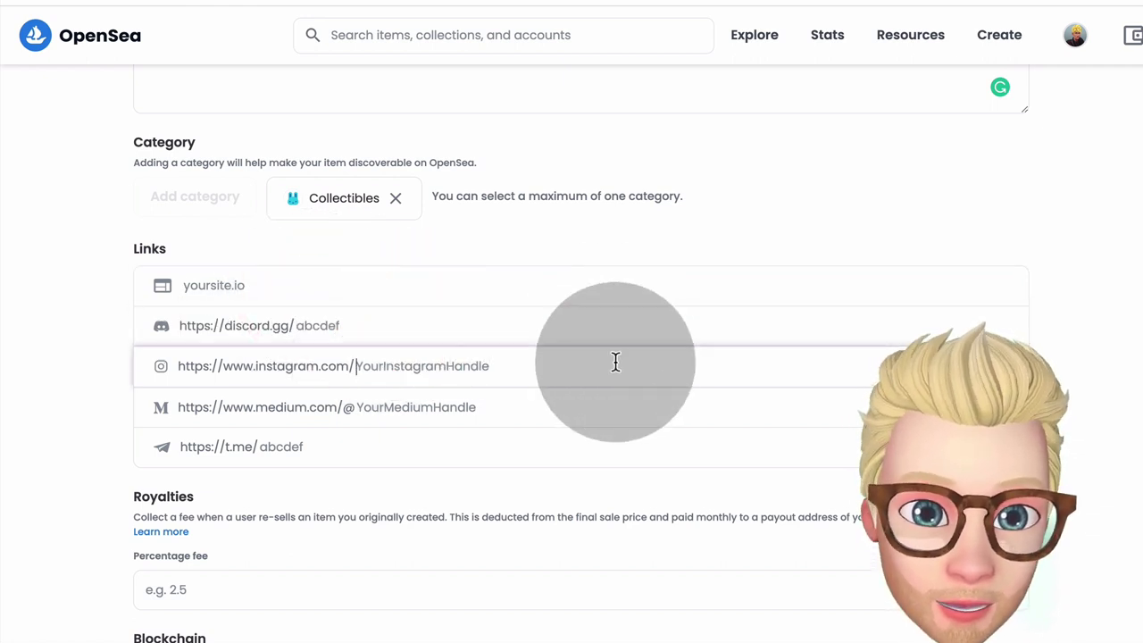
{"action": "left_click", "coordinate": [557, 410]}
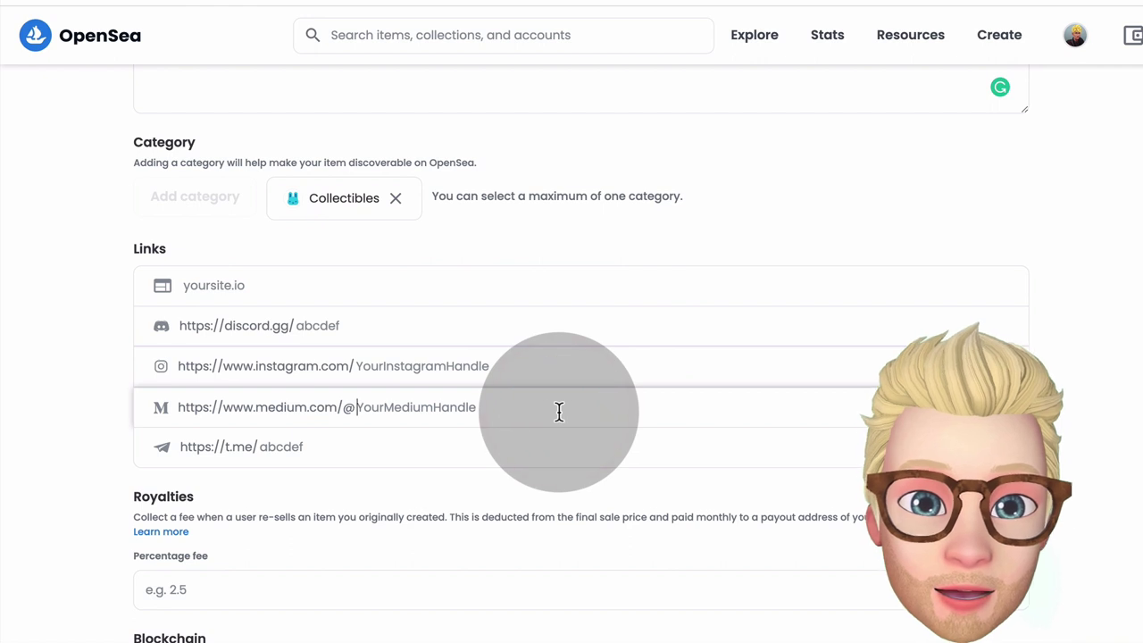
{"action": "left_click", "coordinate": [341, 447]}
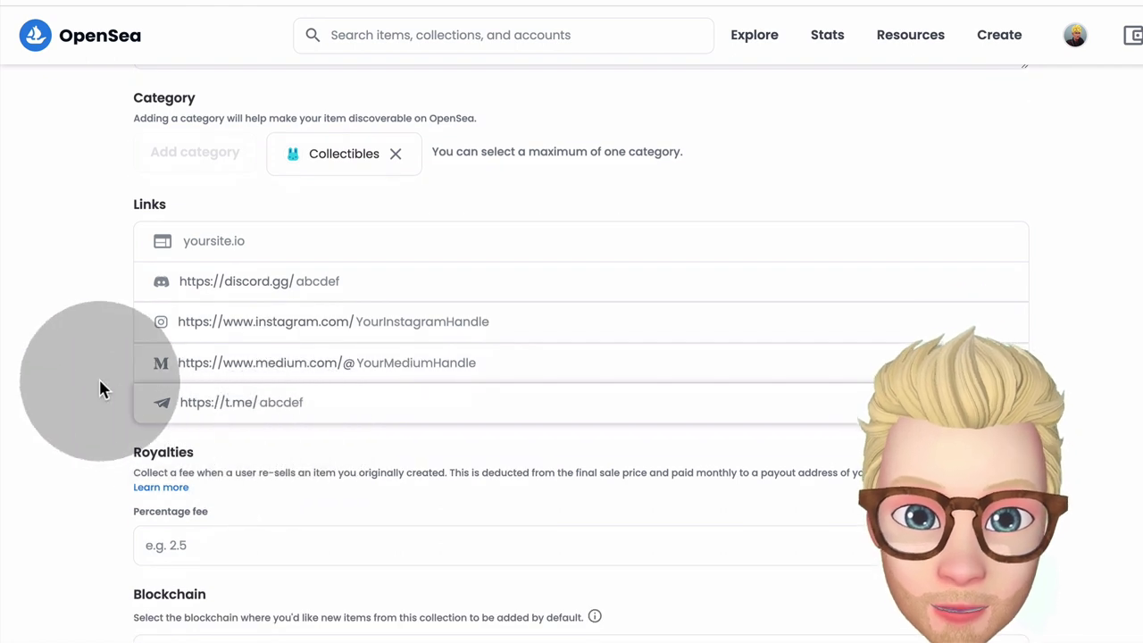
{"action": "left_click", "coordinate": [99, 382]}
Step: Set the royalties percentage fee to 10
{"action": "scroll", "coordinate": [293, 390], "scroll_direction": "down", "scroll_amount": 3}
{"action": "left_click", "coordinate": [316, 362]}
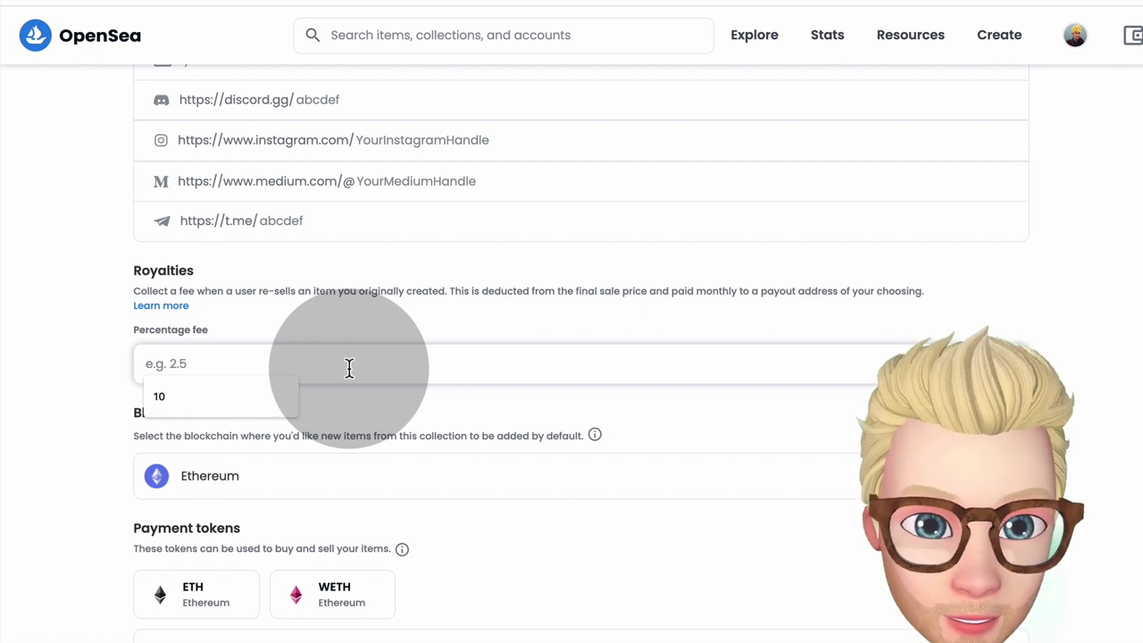
{"action": "type", "text": "10"}
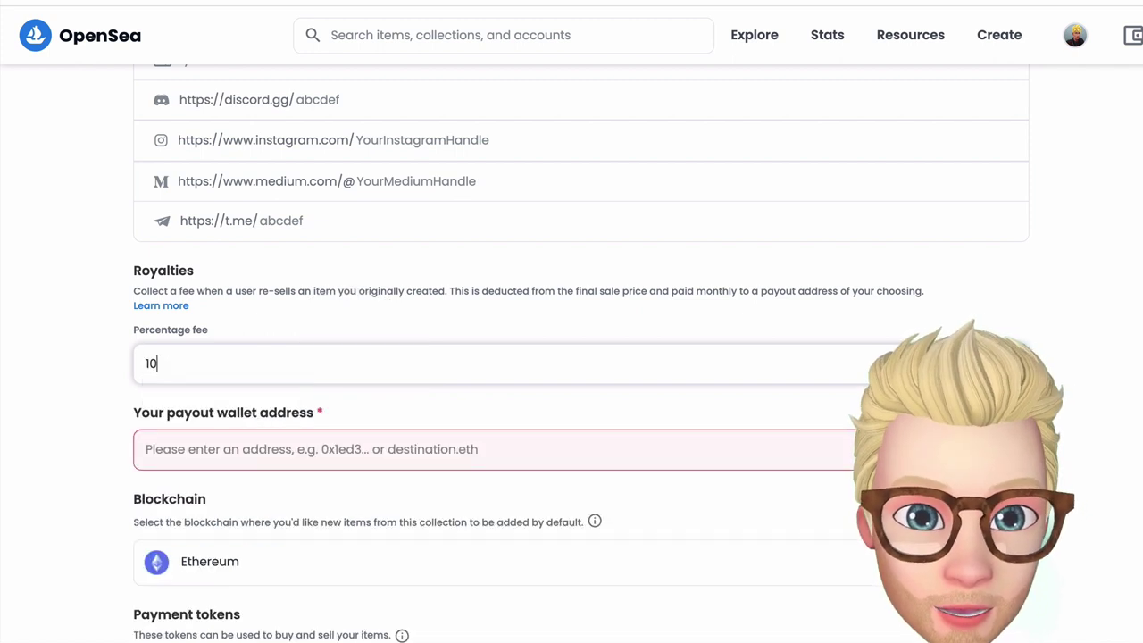
{"action": "left_click", "coordinate": [454, 346]}
{"action": "left_click", "coordinate": [463, 301]}
{"action": "scroll", "coordinate": [463, 298], "scroll_direction": "down", "scroll_amount": 1}
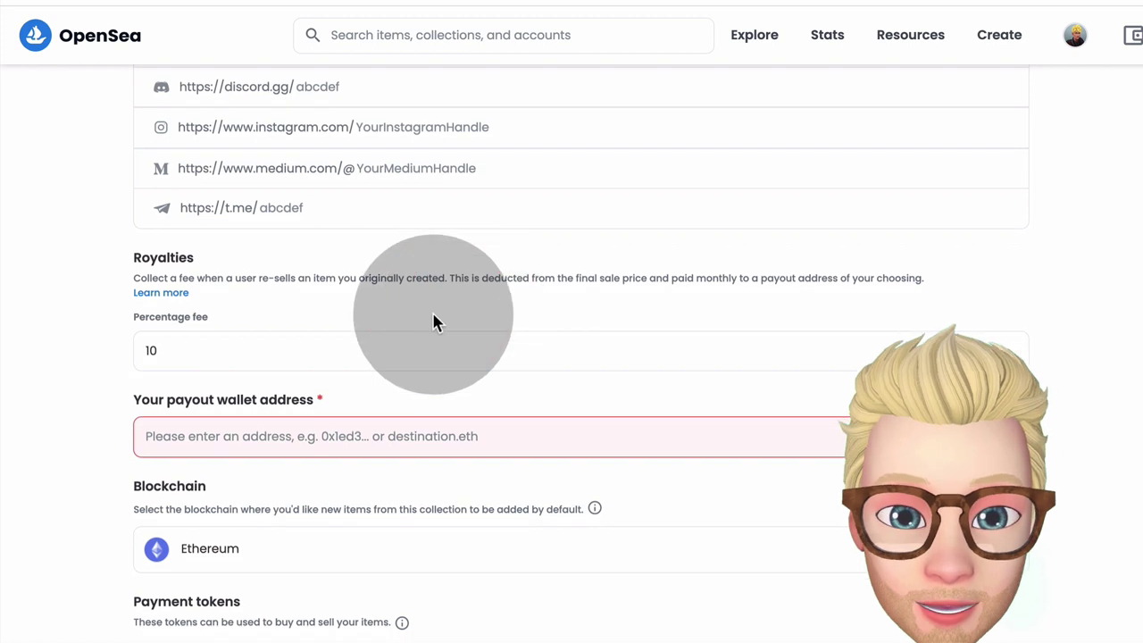
{"action": "left_click", "coordinate": [392, 340]}
Step: Enter the creator's .eth wallet name as the payout wallet address for the royalties
{"action": "left_click", "coordinate": [390, 438]}
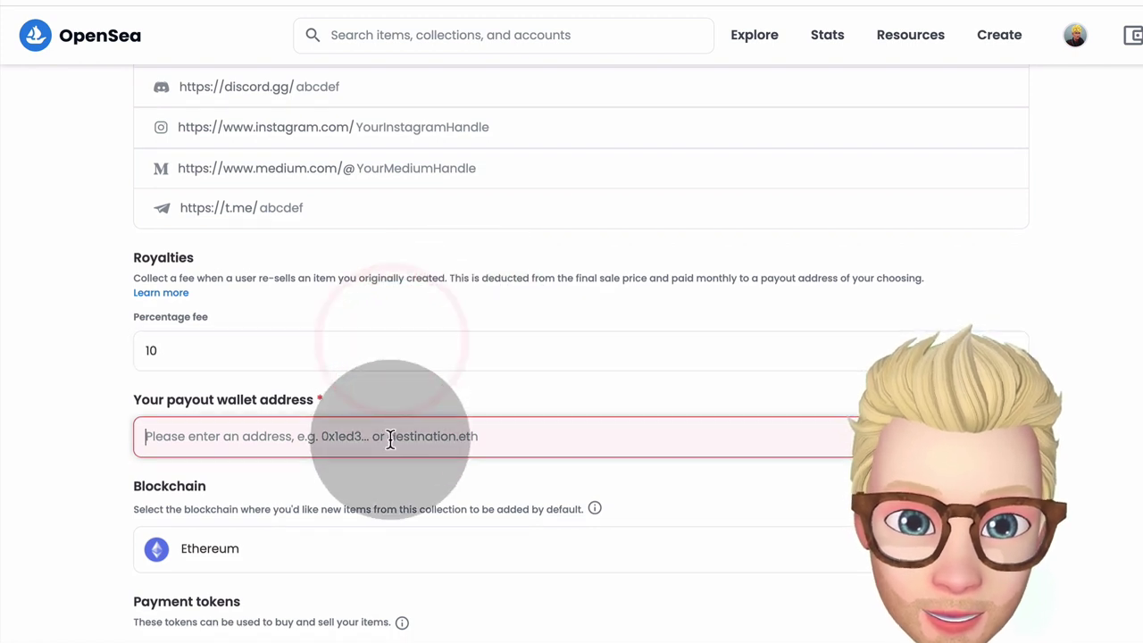
{"action": "left_click", "coordinate": [439, 361]}
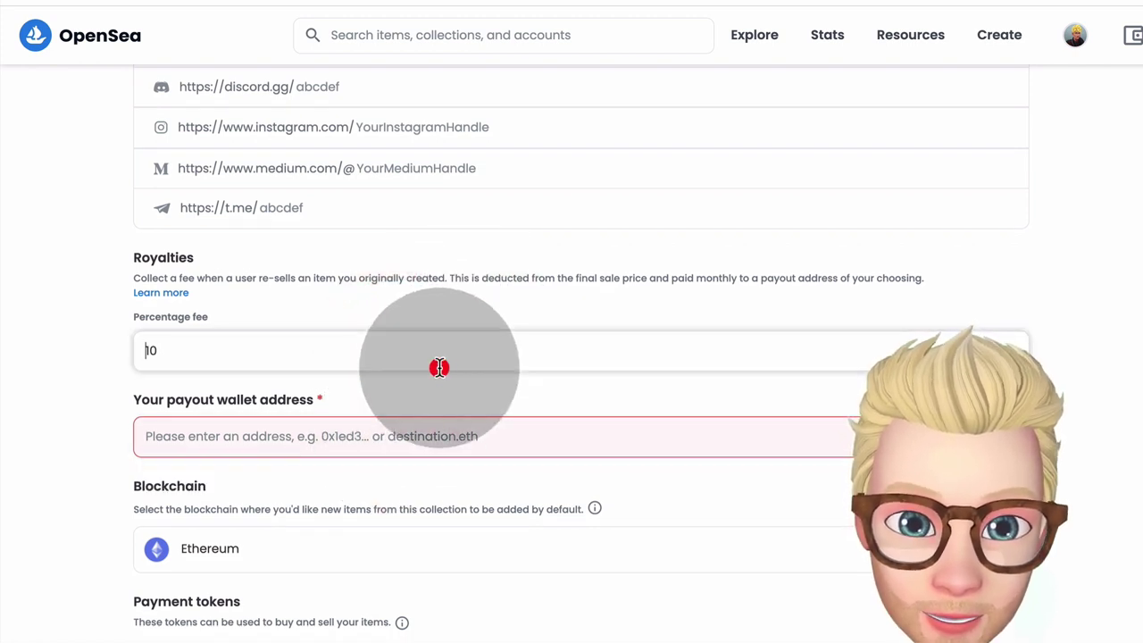
{"action": "left_click", "coordinate": [426, 392]}
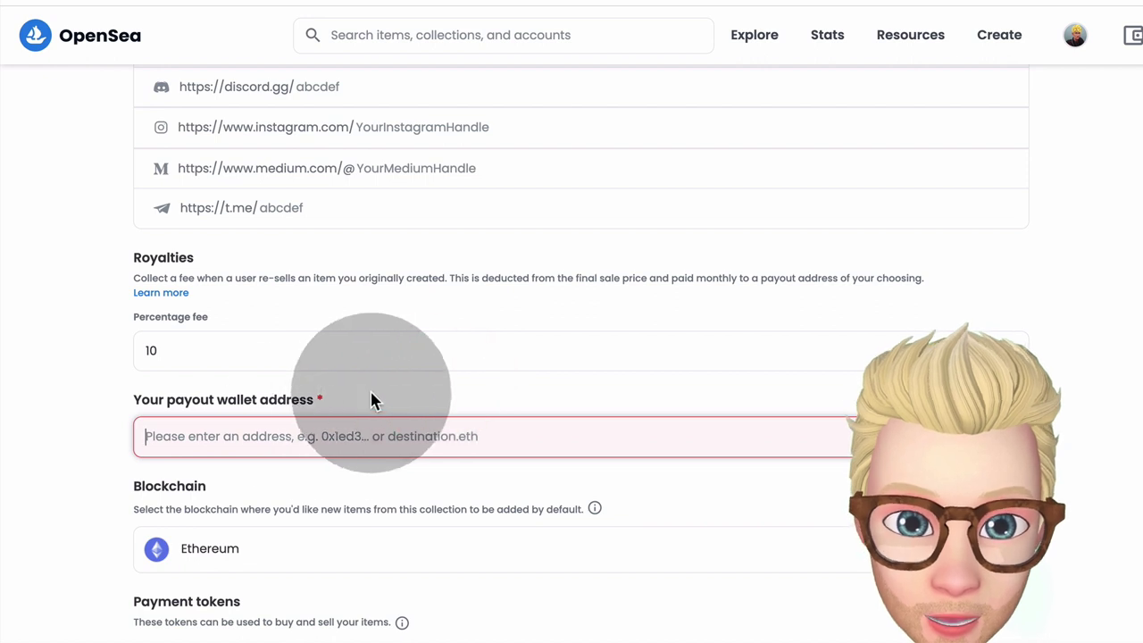
{"action": "left_click", "coordinate": [409, 386]}
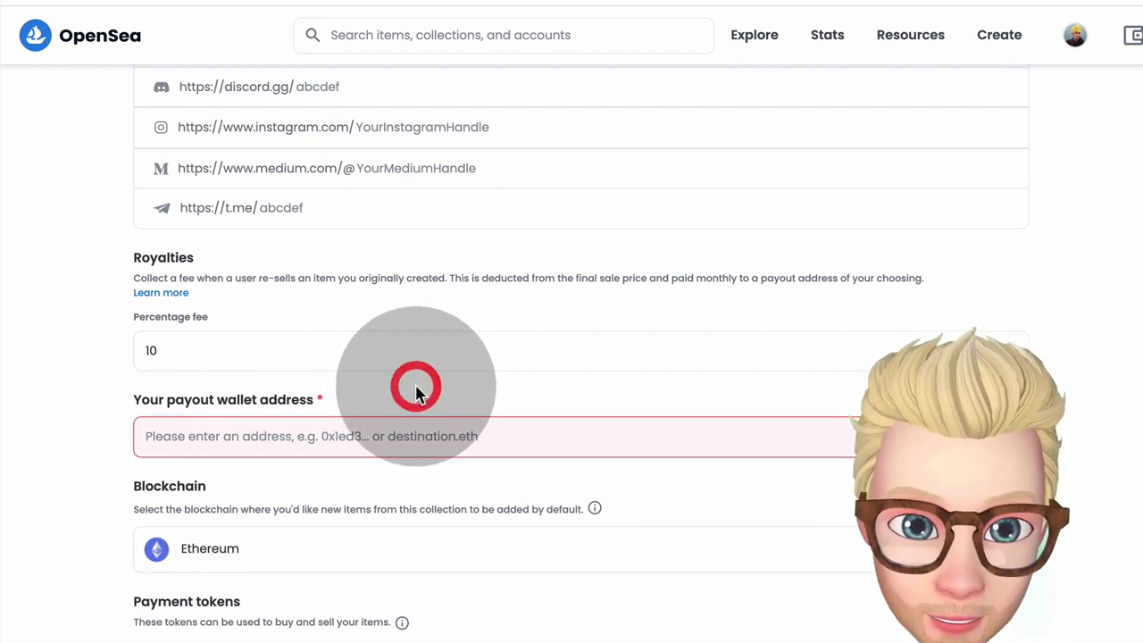
{"action": "left_click", "coordinate": [336, 435]}
{"action": "scroll", "coordinate": [339, 429], "scroll_direction": "down", "scroll_amount": 2}
{"action": "left_click", "coordinate": [247, 289]}
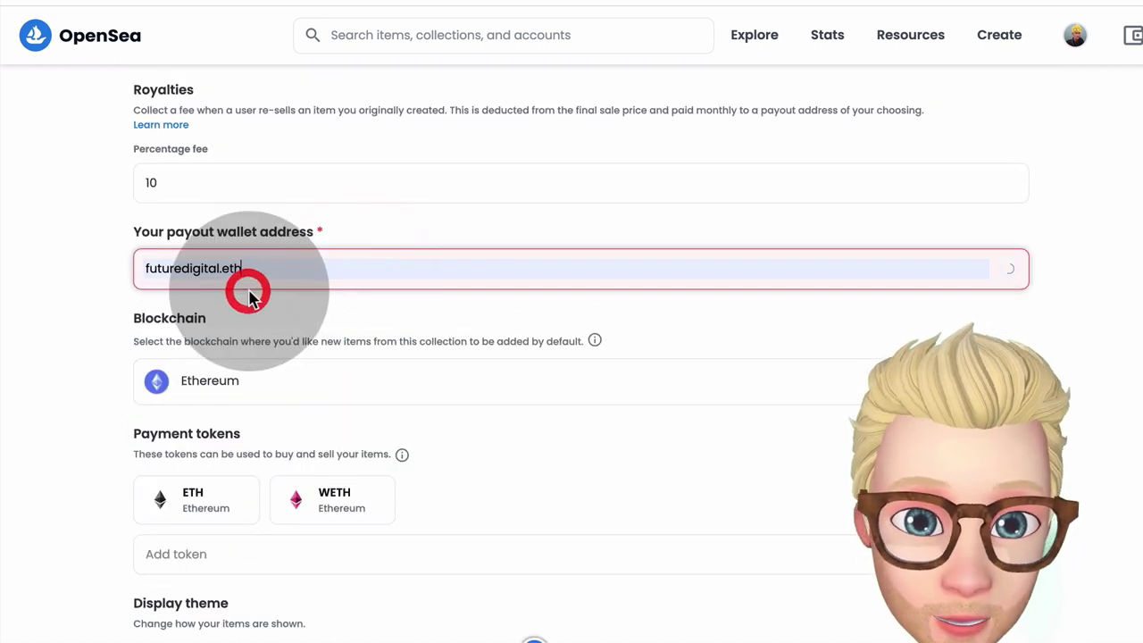
{"action": "left_click", "coordinate": [779, 332]}
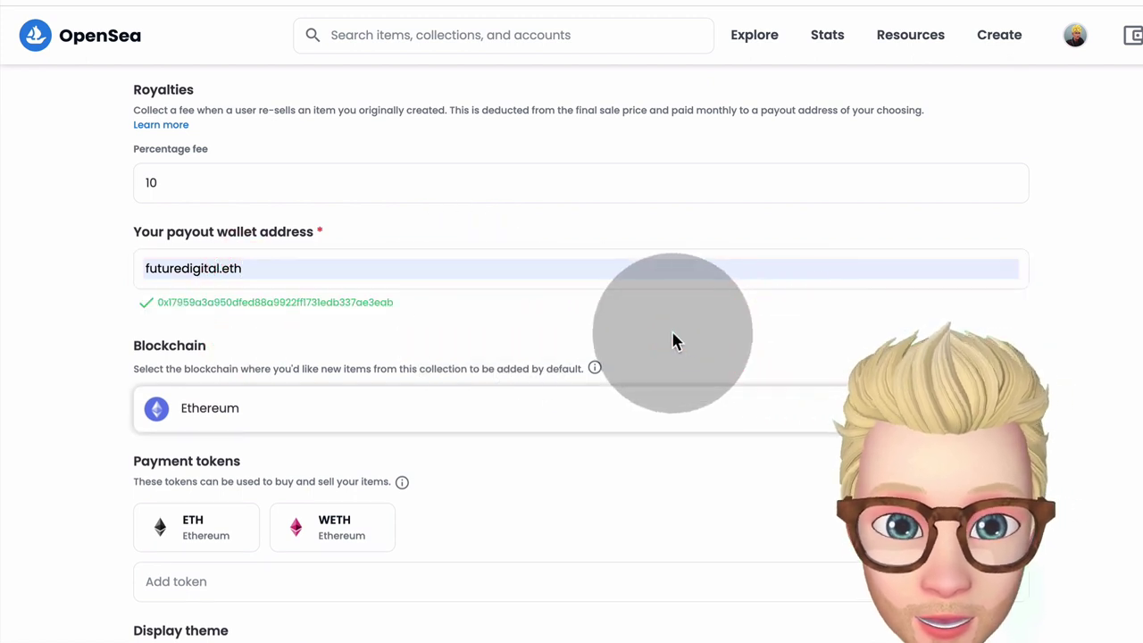
Step: Review the available blockchain options and the additional payment tokens that the collection could accept
{"action": "scroll", "coordinate": [672, 335], "scroll_direction": "down", "scroll_amount": 2}
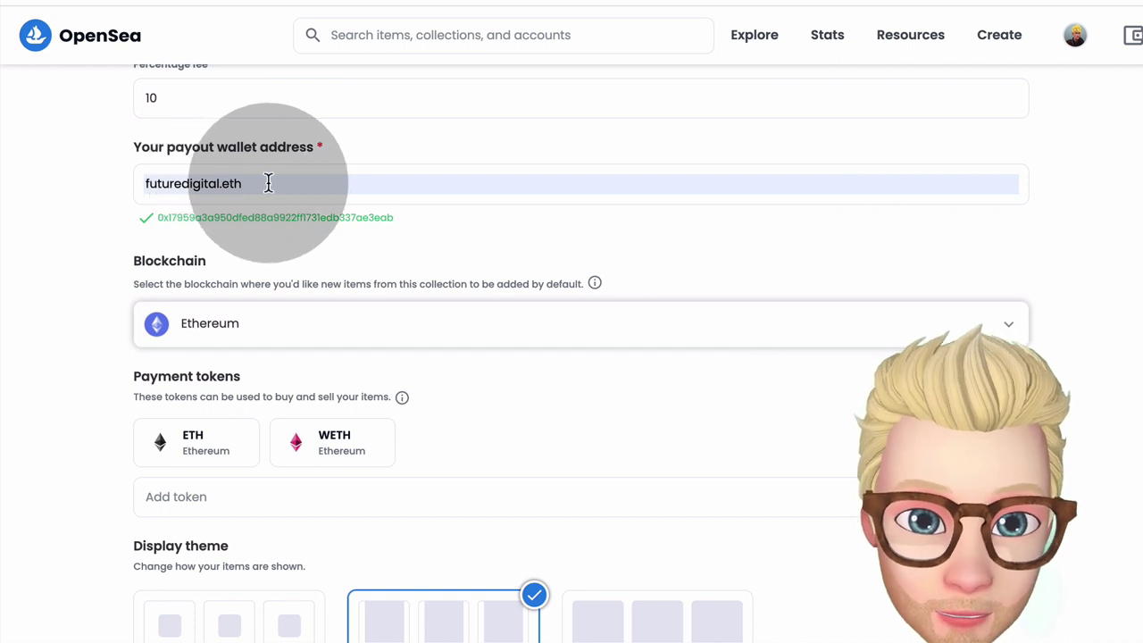
{"action": "left_click", "coordinate": [357, 334]}
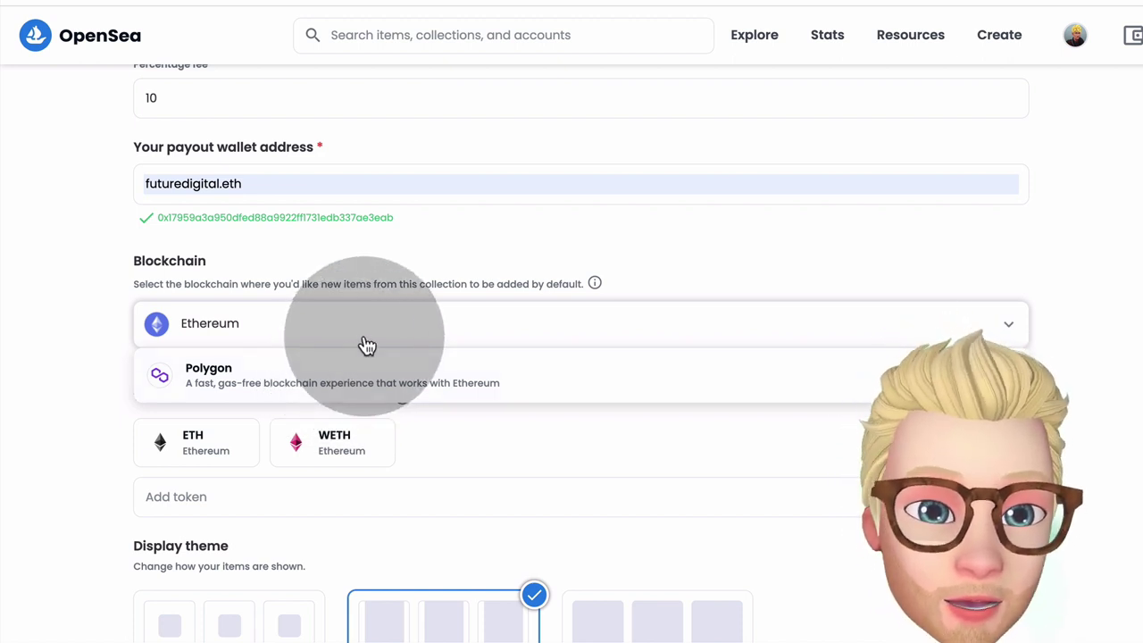
{"action": "left_click", "coordinate": [366, 344]}
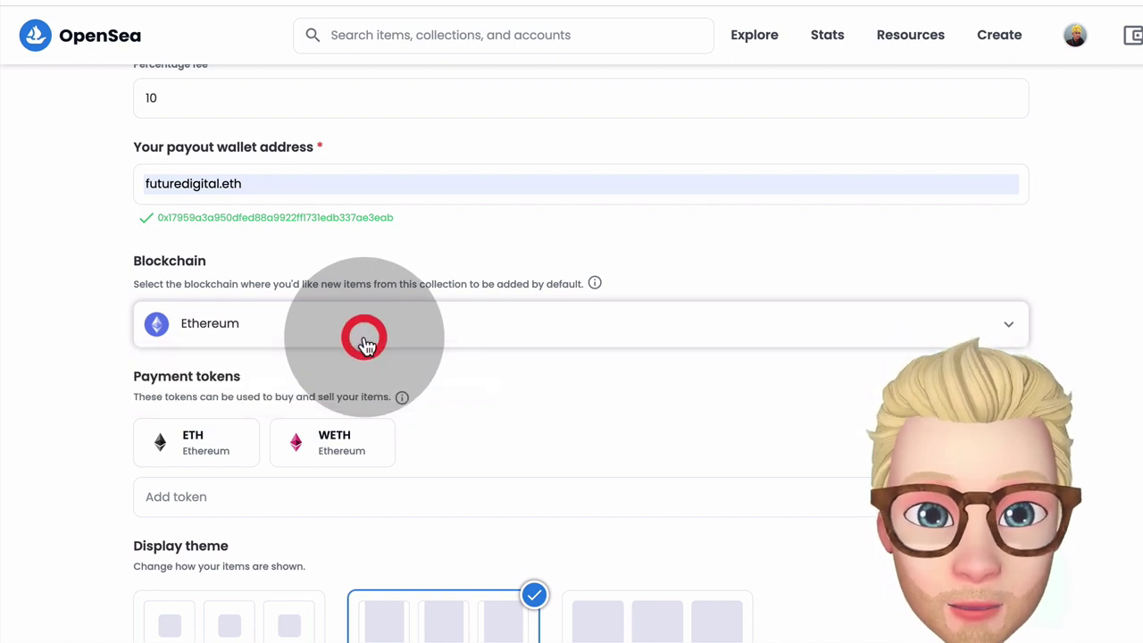
{"action": "scroll", "coordinate": [492, 393], "scroll_direction": "down", "scroll_amount": 1}
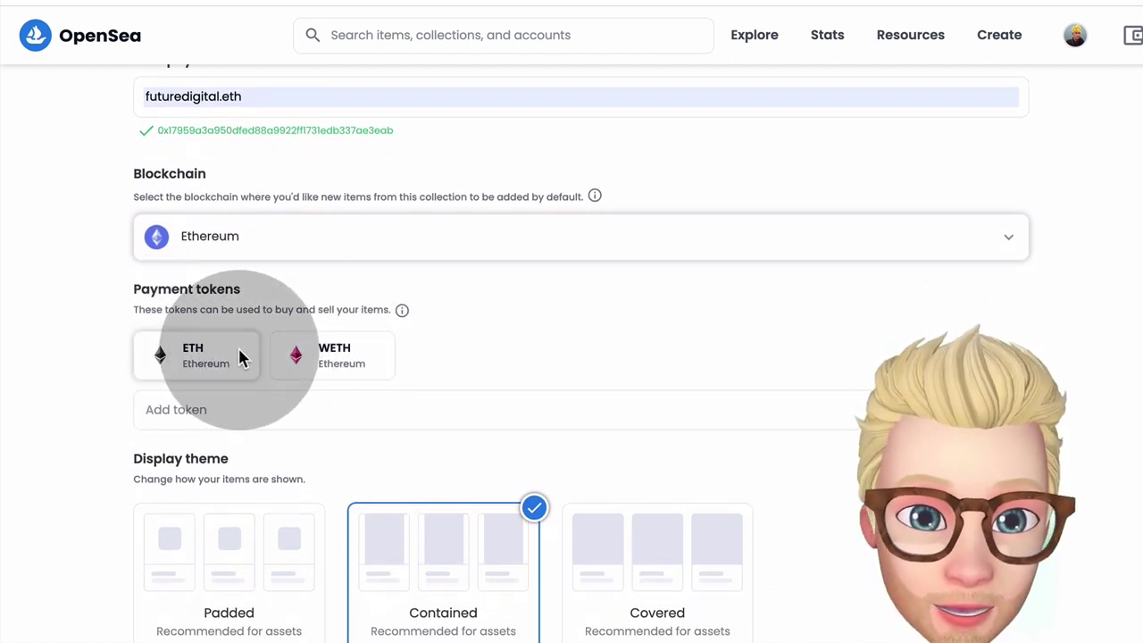
{"action": "left_click", "coordinate": [323, 409]}
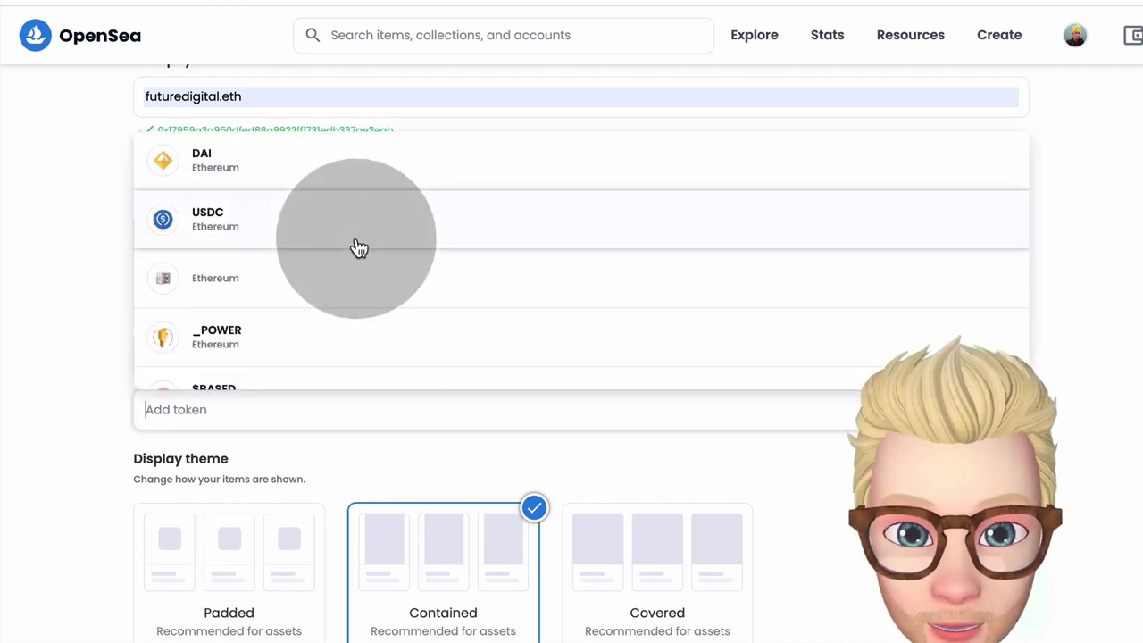
{"action": "scroll", "coordinate": [396, 204], "scroll_direction": "down", "scroll_amount": 2}
{"action": "scroll", "coordinate": [395, 204], "scroll_direction": "up", "scroll_amount": 2}
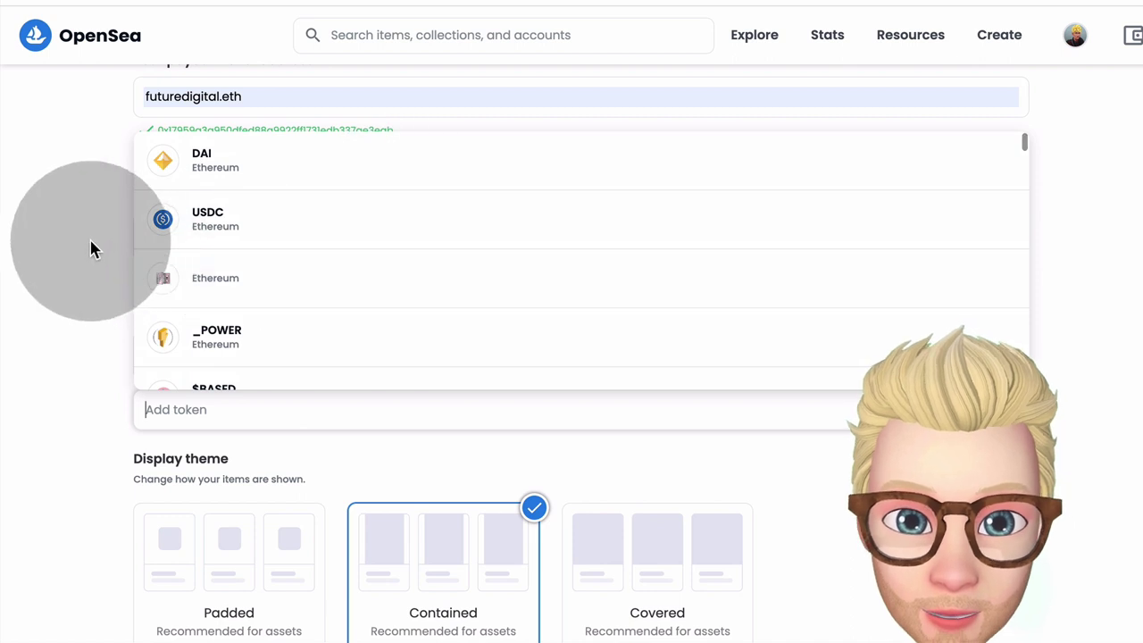
{"action": "left_click", "coordinate": [91, 239]}
Step: Submit the completed form to create the collection
{"action": "scroll", "coordinate": [91, 239], "scroll_direction": "down", "scroll_amount": 3}
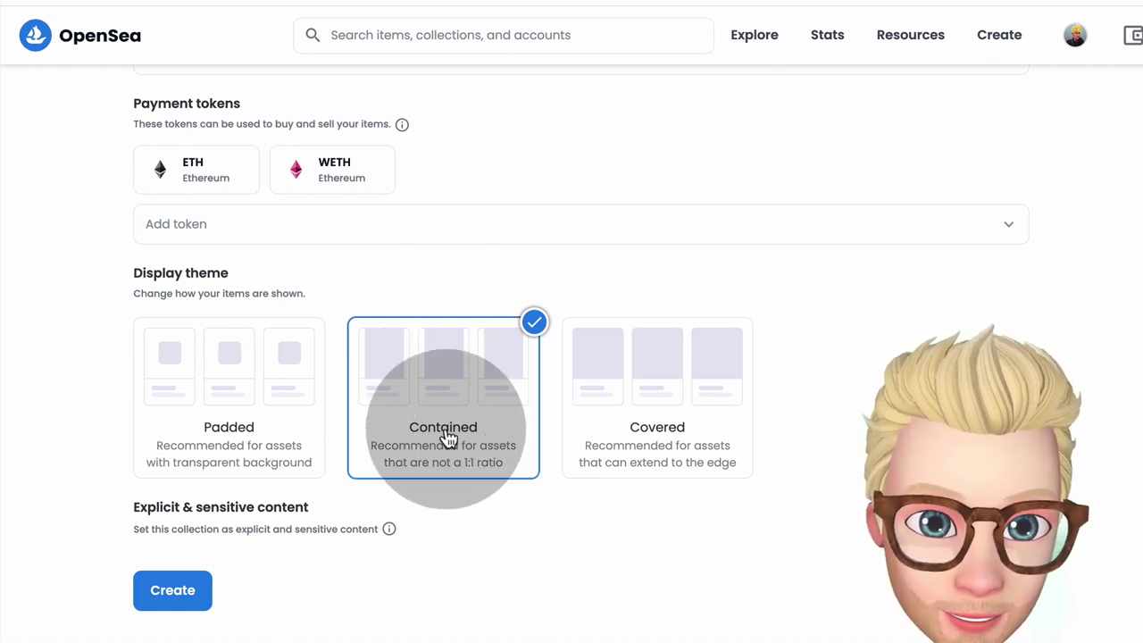
{"action": "left_click", "coordinate": [189, 597]}
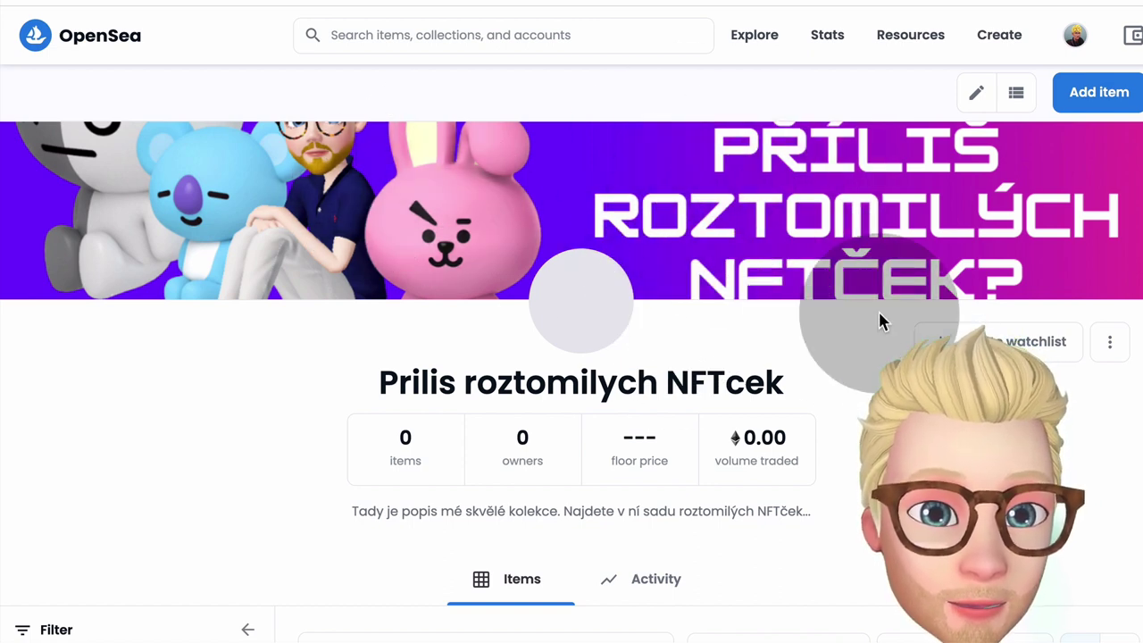
Step: Examine the new collection's page, including its banner, logo, name, statistics, description and item area
{"action": "scroll", "coordinate": [855, 383], "scroll_direction": "down", "scroll_amount": 3}
{"action": "scroll", "coordinate": [867, 369], "scroll_direction": "up", "scroll_amount": 3}
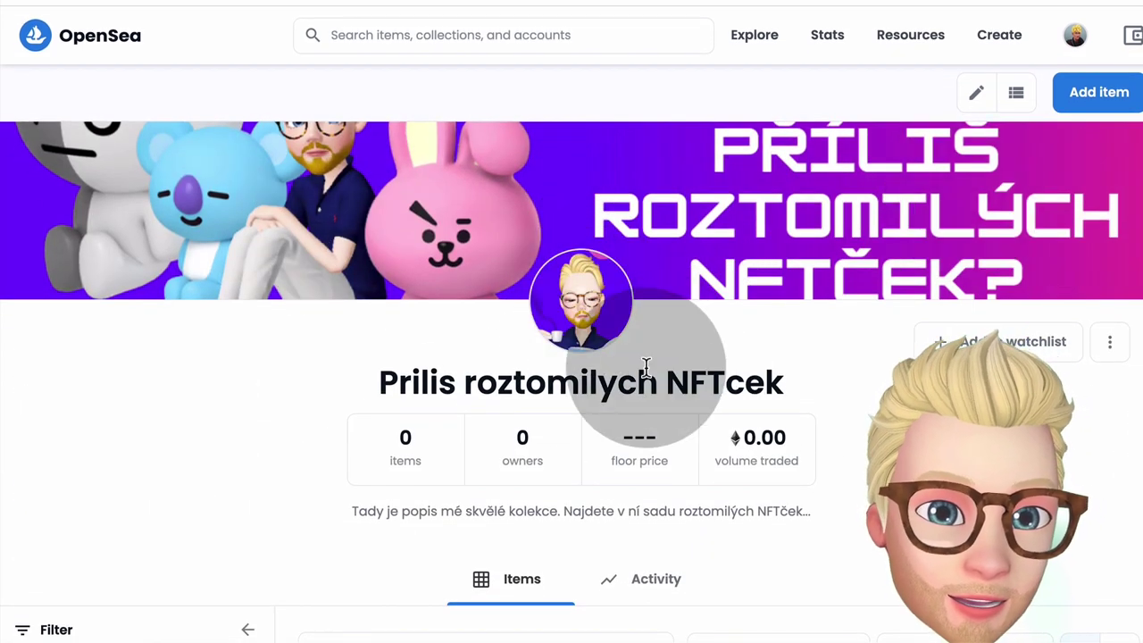
{"action": "scroll", "coordinate": [773, 289], "scroll_direction": "down", "scroll_amount": 1}
{"action": "scroll", "coordinate": [773, 288], "scroll_direction": "down", "scroll_amount": 1}
{"action": "left_click_drag", "start_coordinate": [352, 375], "coordinate": [803, 375]}
{"action": "scroll", "coordinate": [791, 370], "scroll_direction": "down", "scroll_amount": 4}
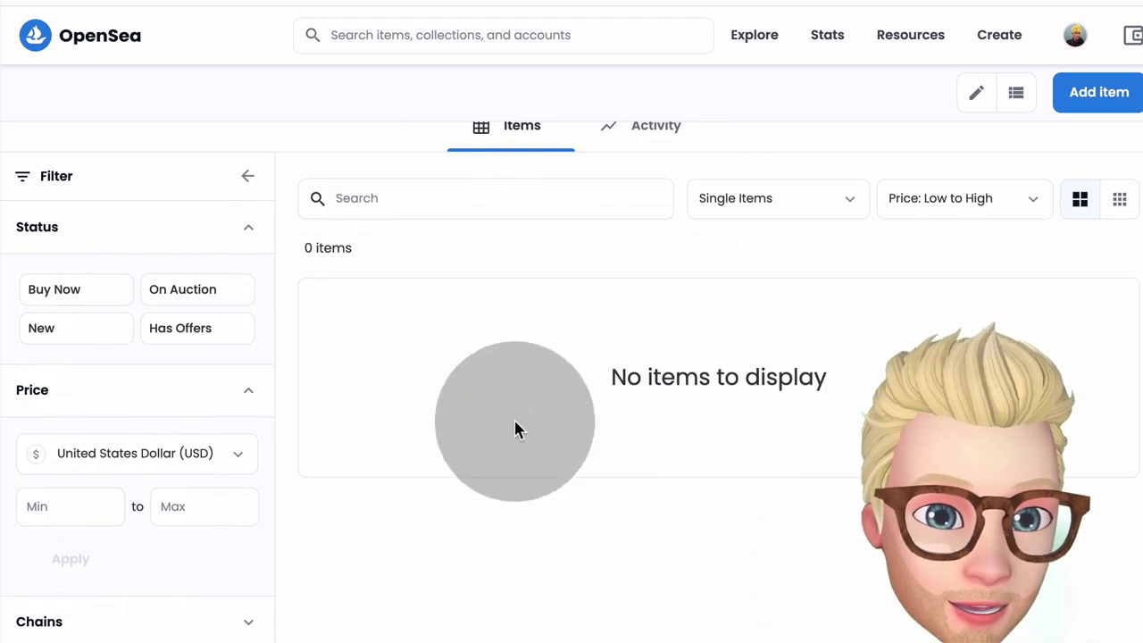
Step: Open the new collection's edit form and review its images, URL, description, category and link settings
{"action": "scroll", "coordinate": [515, 428], "scroll_direction": "up", "scroll_amount": 5}
{"action": "scroll", "coordinate": [515, 464], "scroll_direction": "down", "scroll_amount": 1}
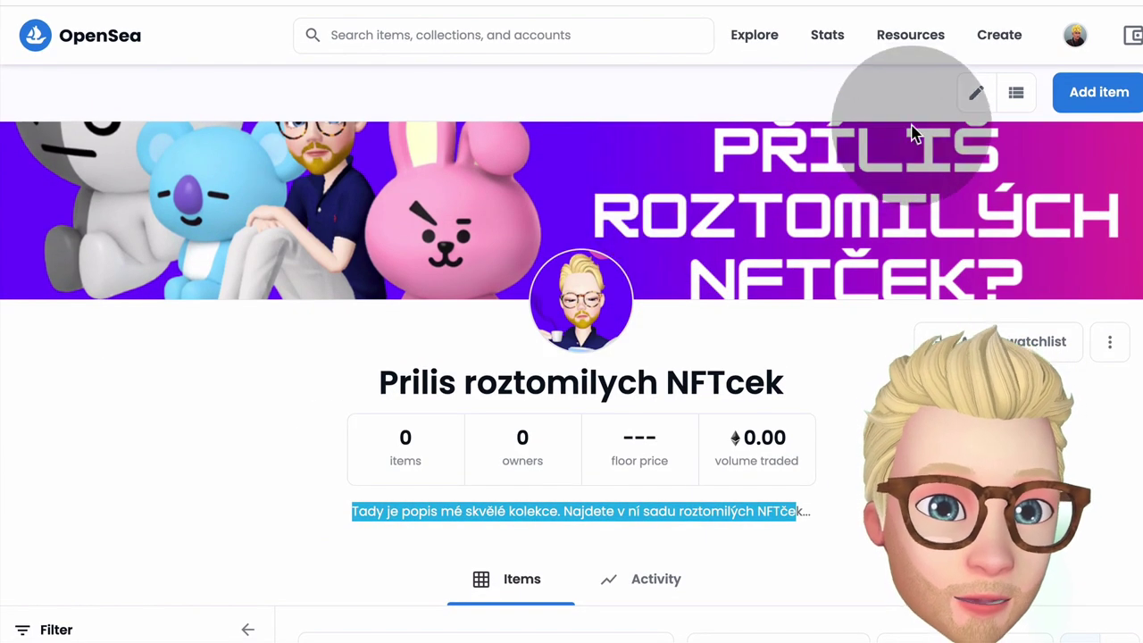
{"action": "left_click", "coordinate": [978, 94]}
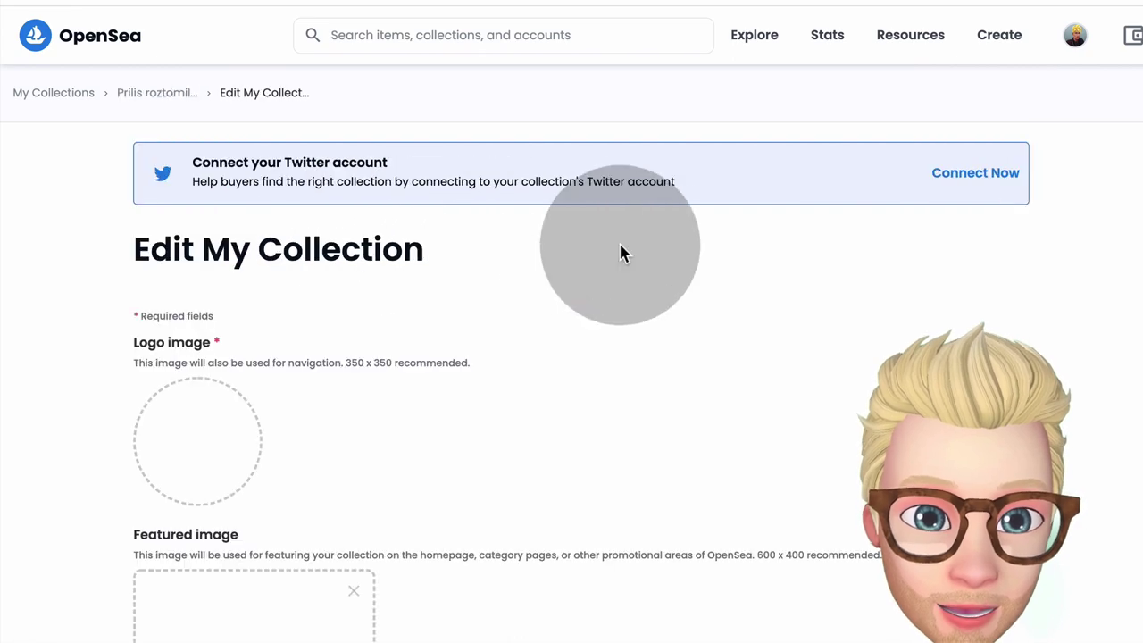
{"action": "scroll", "coordinate": [622, 254], "scroll_direction": "down", "scroll_amount": 10}
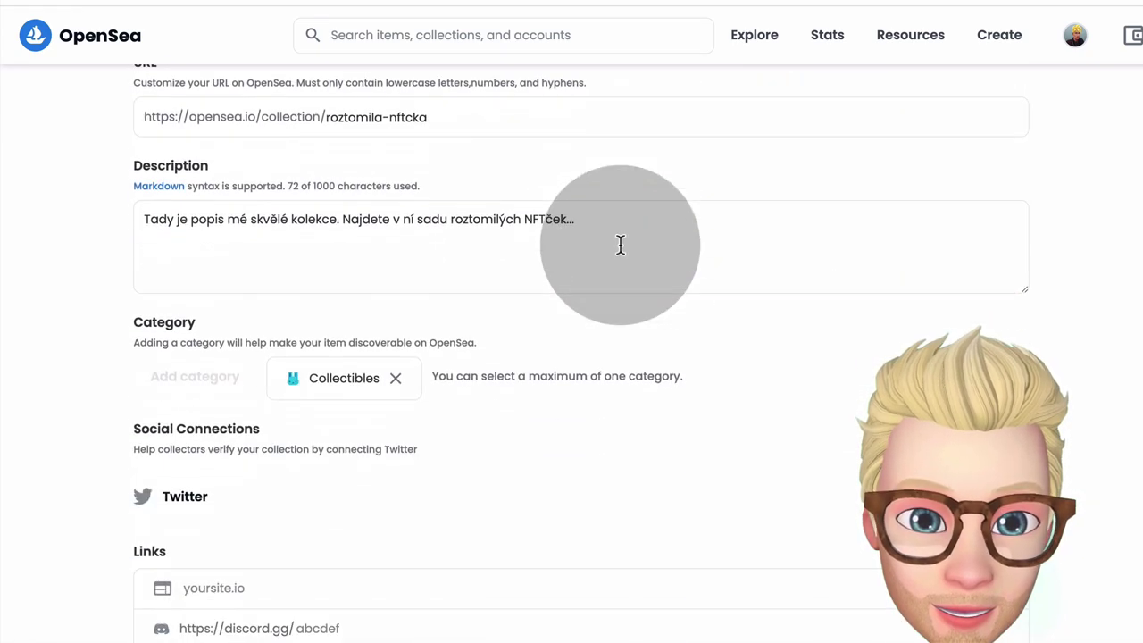
{"action": "scroll", "coordinate": [620, 250], "scroll_direction": "up", "scroll_amount": 10}
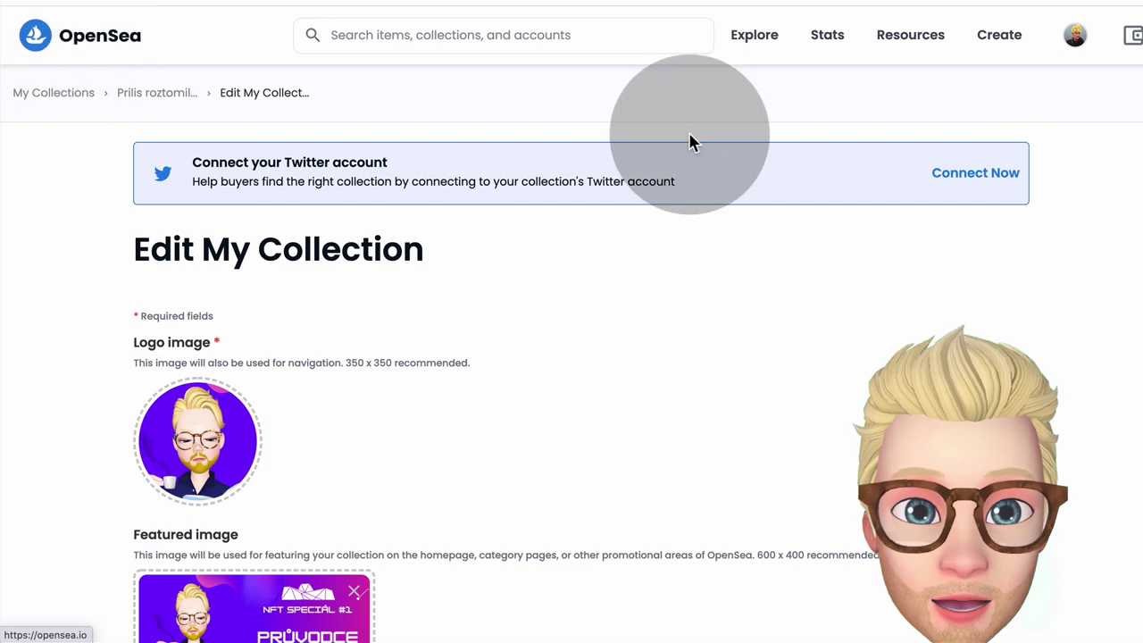
Step: Open the Prilis roztomilych NFTcek collection from the account's list of own collections
{"action": "mouse_move", "coordinate": [1074, 35]}
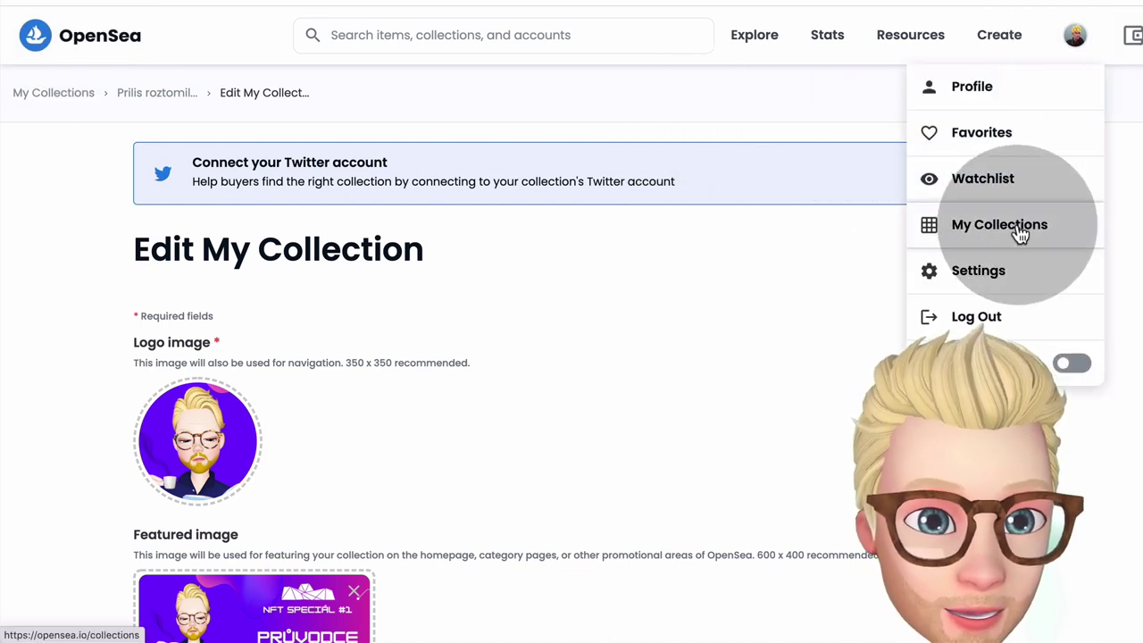
{"action": "left_click", "coordinate": [1019, 230]}
{"action": "scroll", "coordinate": [497, 270], "scroll_direction": "down", "scroll_amount": 1}
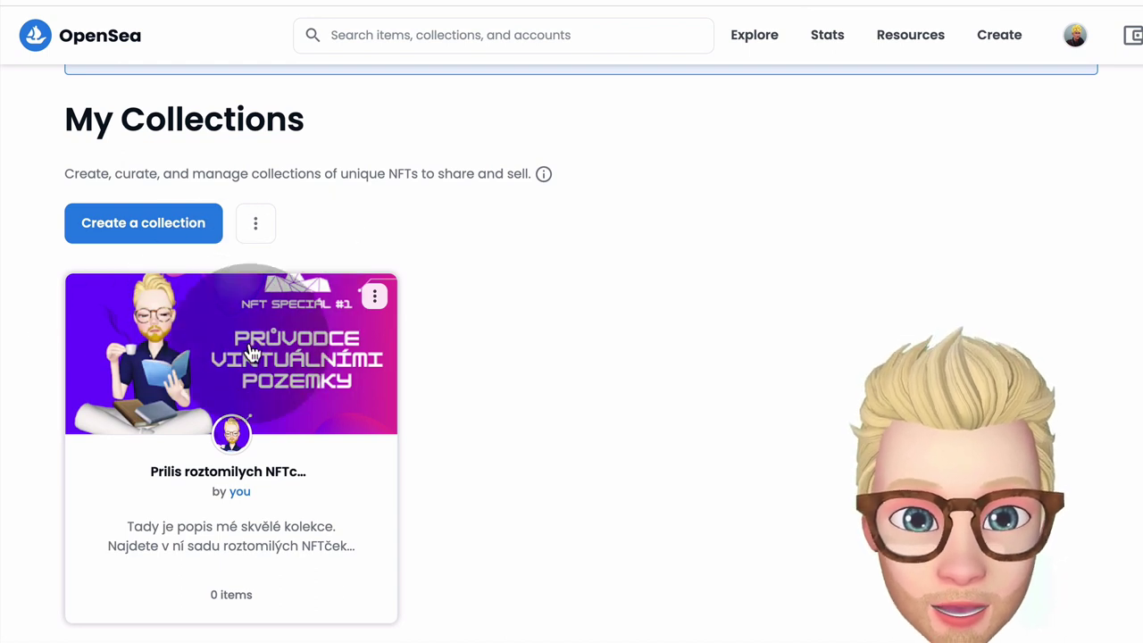
{"action": "left_click", "coordinate": [227, 473]}
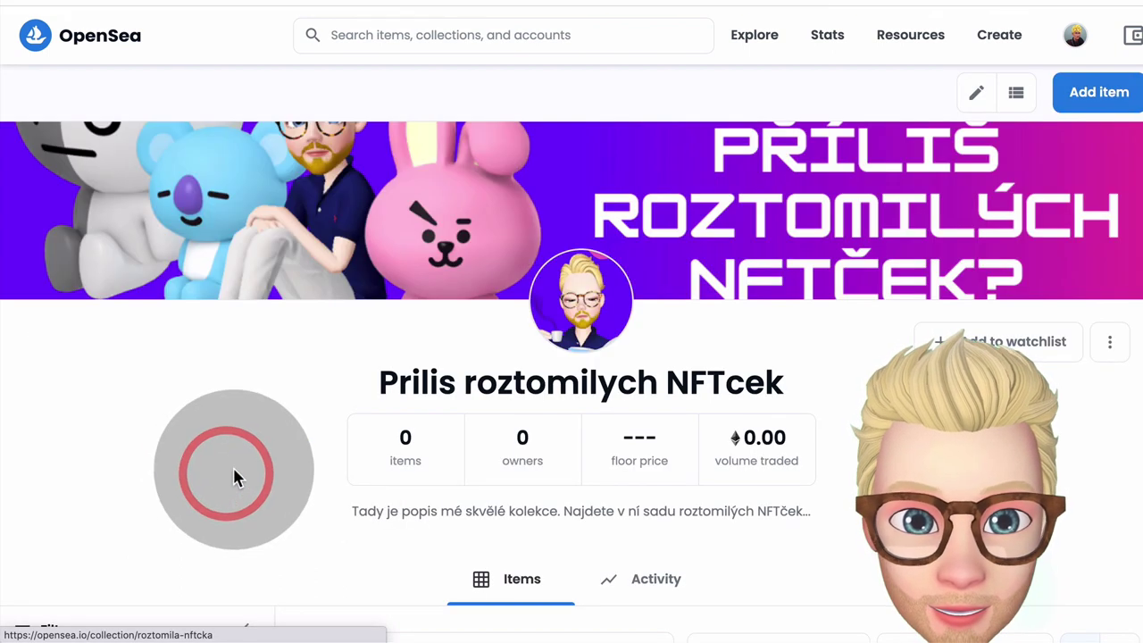
Step: Look over the collection's item area and start creating a new item in it
{"action": "scroll", "coordinate": [871, 366], "scroll_direction": "down", "scroll_amount": 3}
{"action": "scroll", "coordinate": [871, 366], "scroll_direction": "down", "scroll_amount": 2}
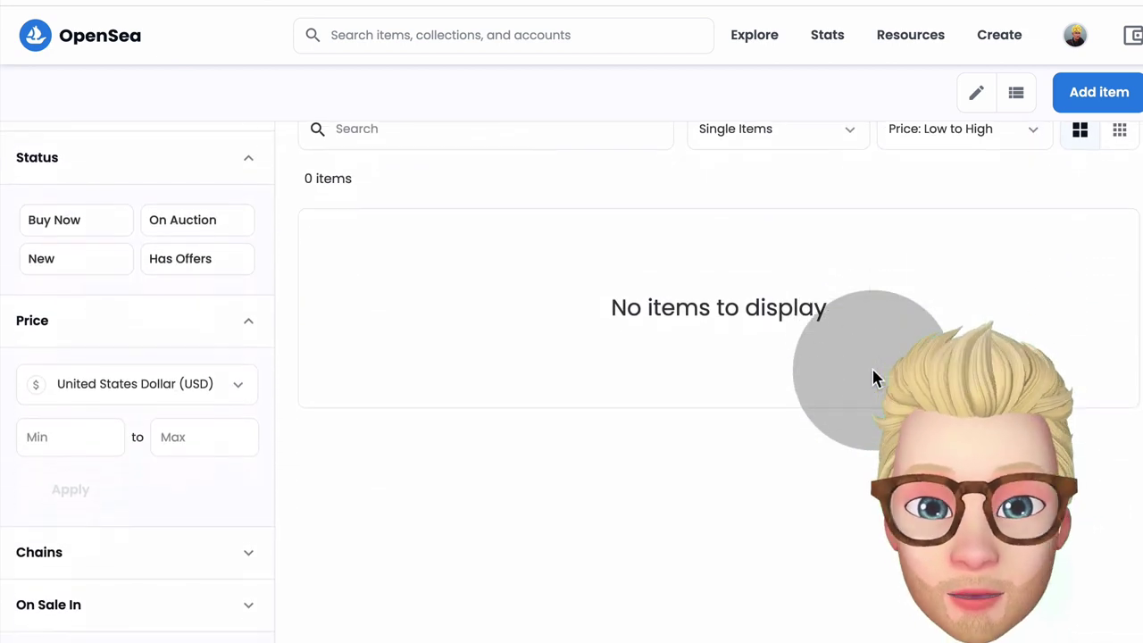
{"action": "scroll", "coordinate": [871, 366], "scroll_direction": "up", "scroll_amount": 6}
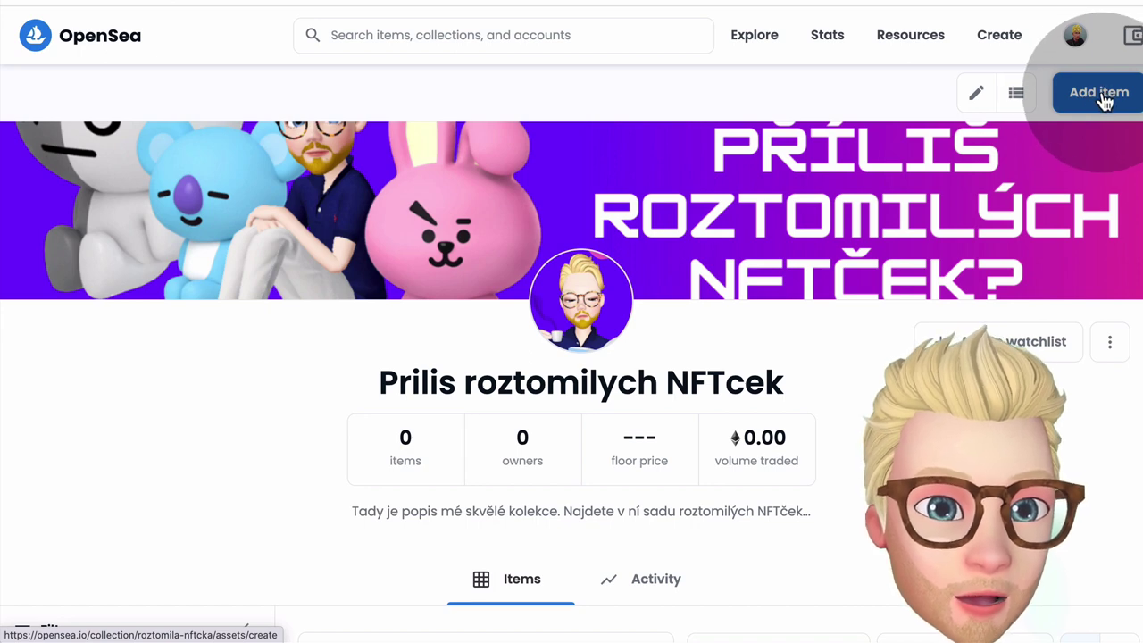
{"action": "left_click", "coordinate": [1104, 98]}
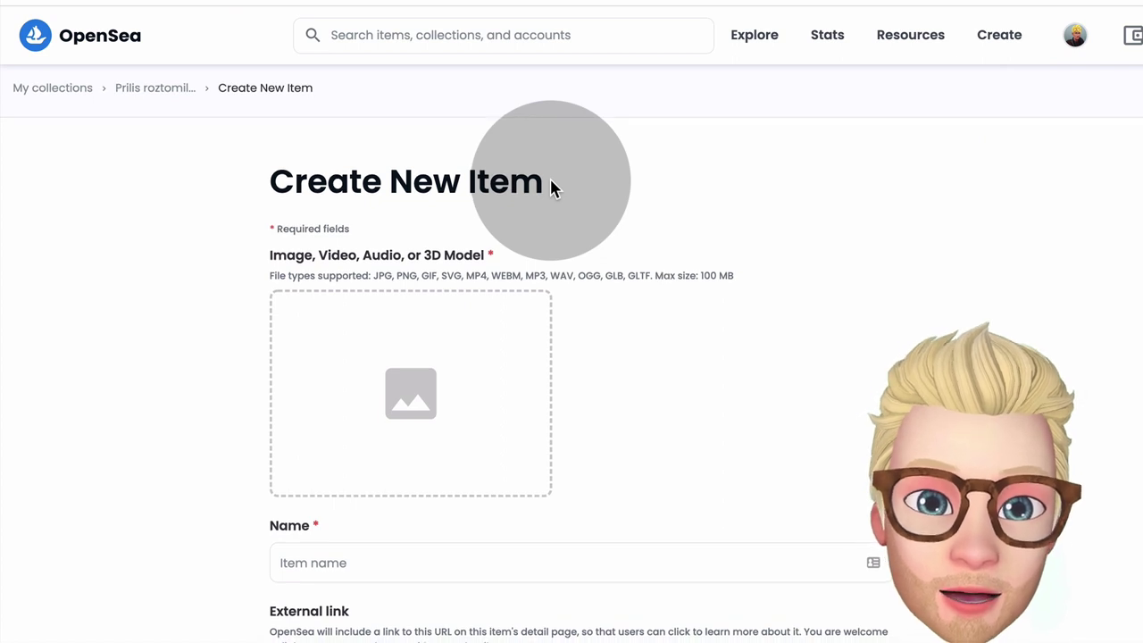
Step: Check the supported file types and upload nft.jpeg as the new item's media file
{"action": "scroll", "coordinate": [550, 183], "scroll_direction": "down", "scroll_amount": 1}
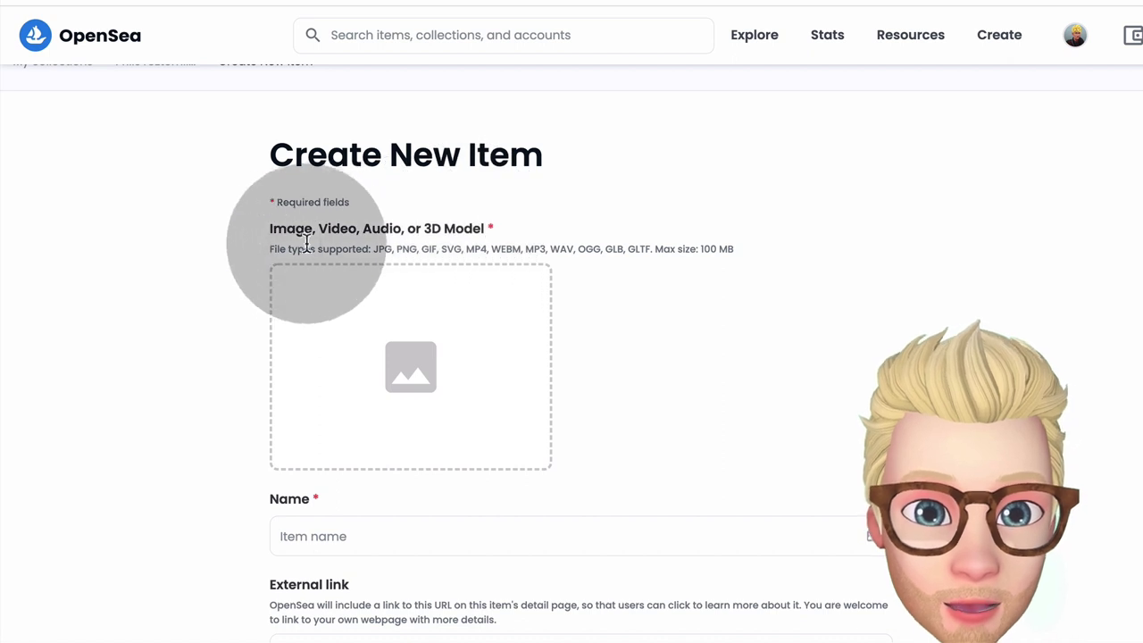
{"action": "left_click_drag", "start_coordinate": [268, 247], "coordinate": [755, 254]}
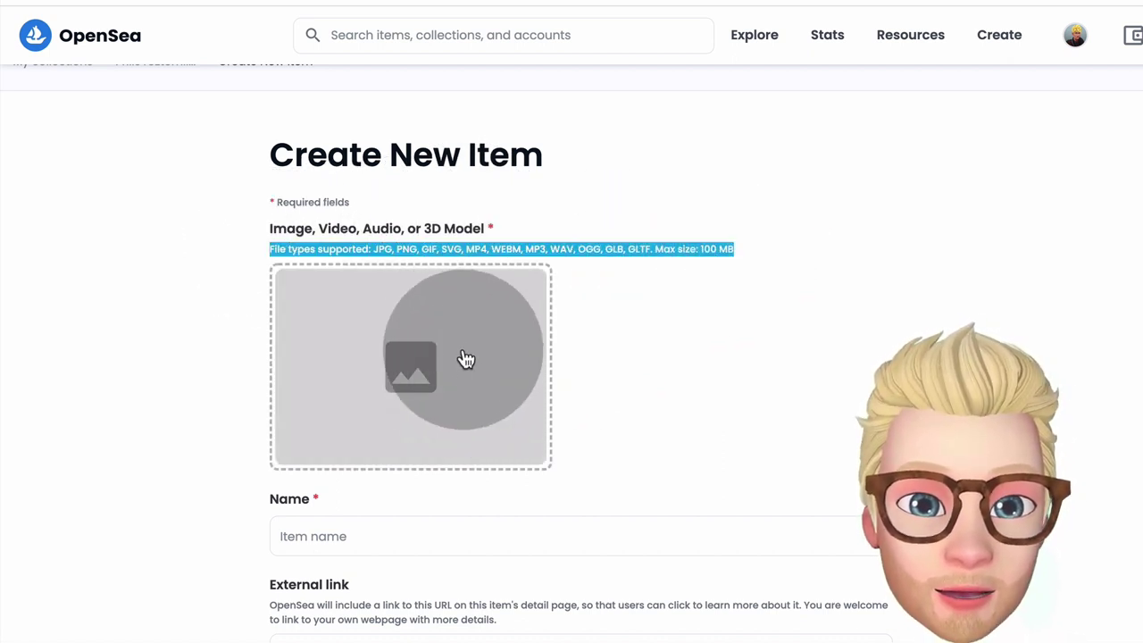
{"action": "left_click", "coordinate": [421, 363]}
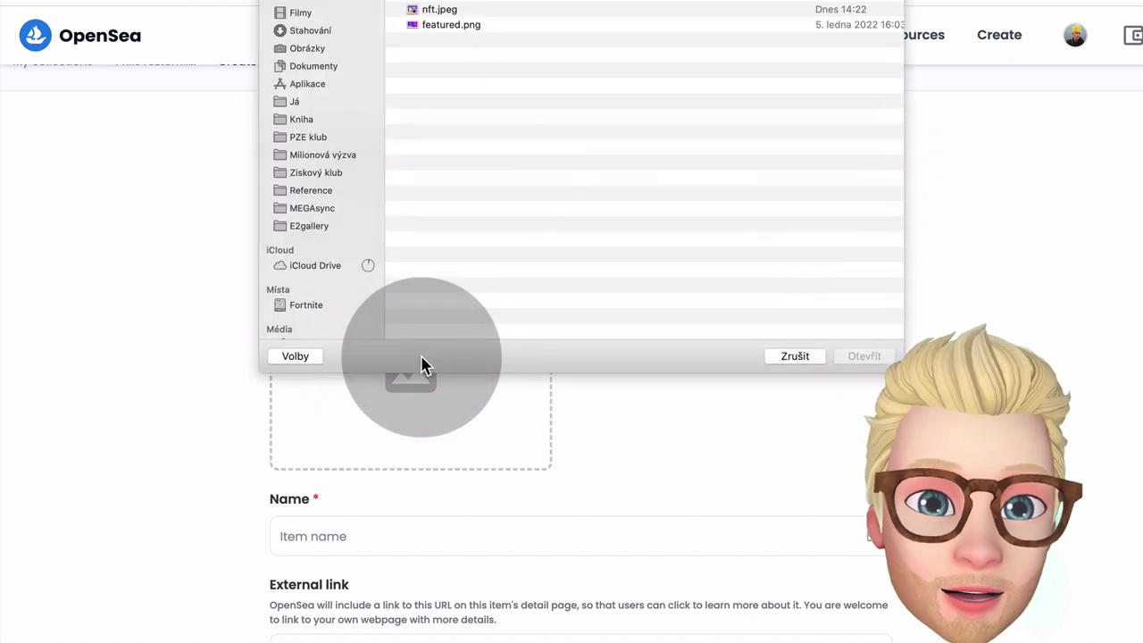
{"action": "left_click", "coordinate": [442, 10]}
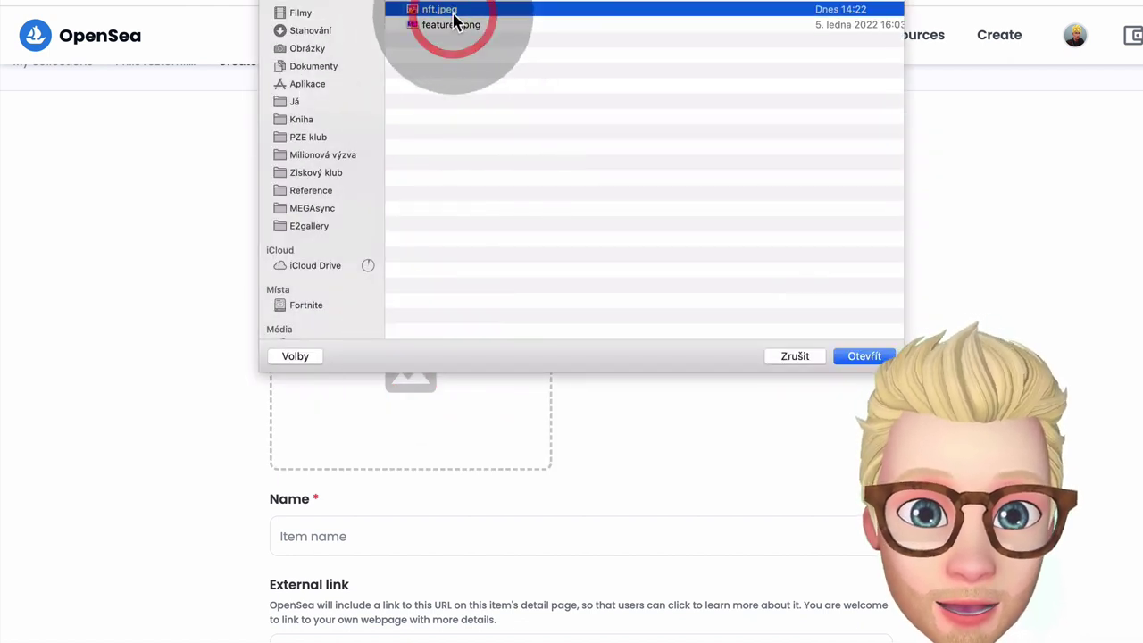
{"action": "double_click", "coordinate": [453, 14]}
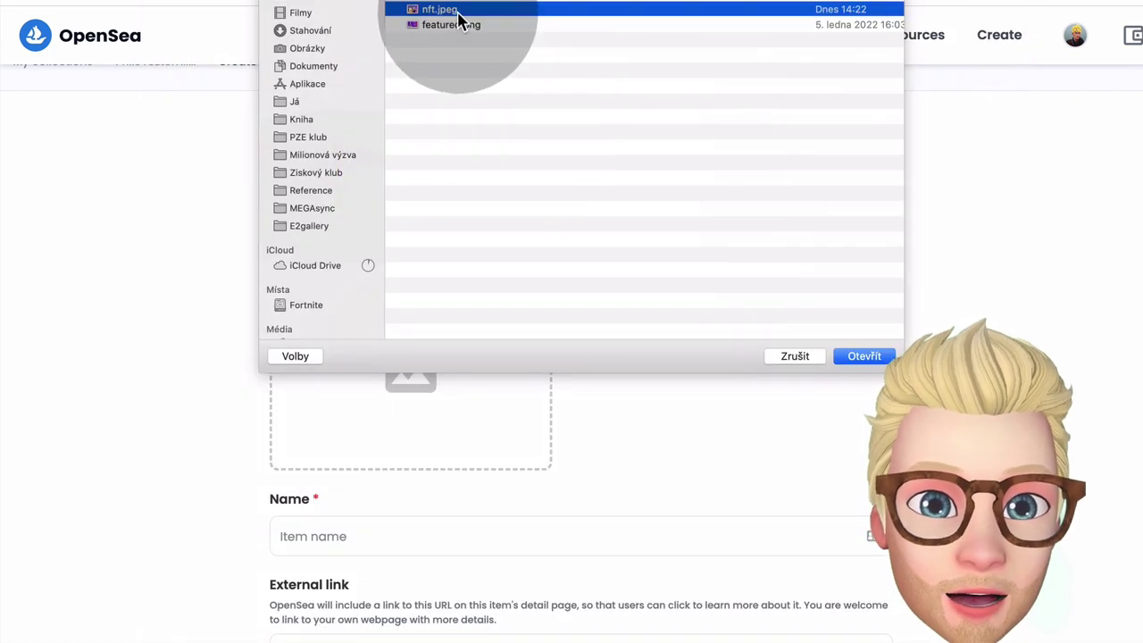
{"action": "double_click", "coordinate": [455, 13]}
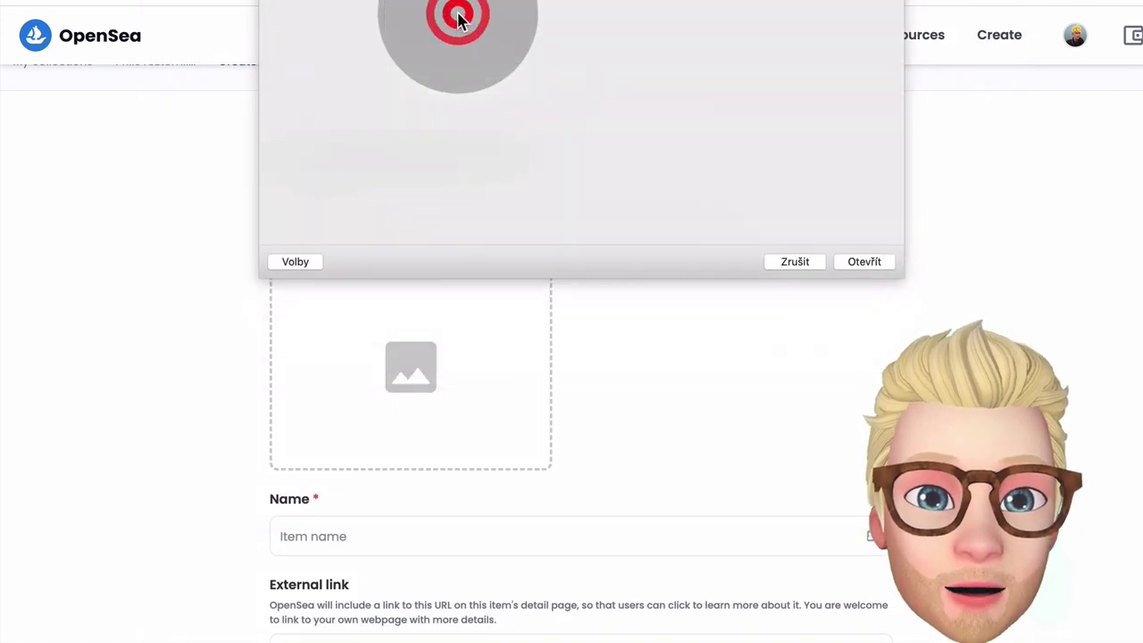
Step: Name the new item "MetaPavel a žlutej pes"
{"action": "scroll", "coordinate": [658, 276], "scroll_direction": "down", "scroll_amount": 3}
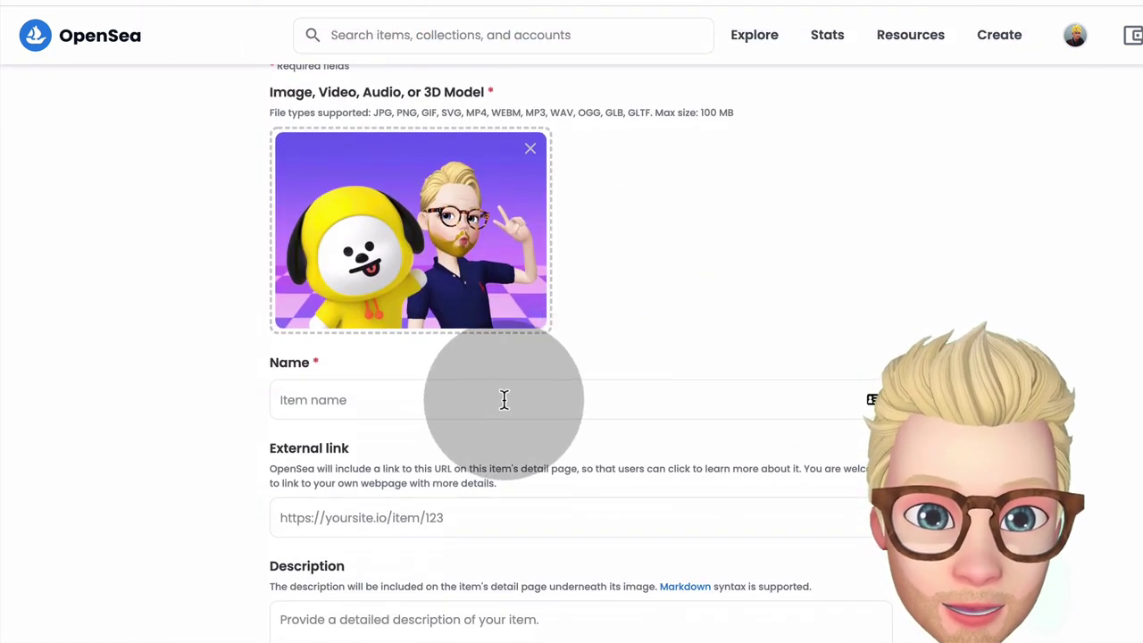
{"action": "left_click", "coordinate": [505, 399]}
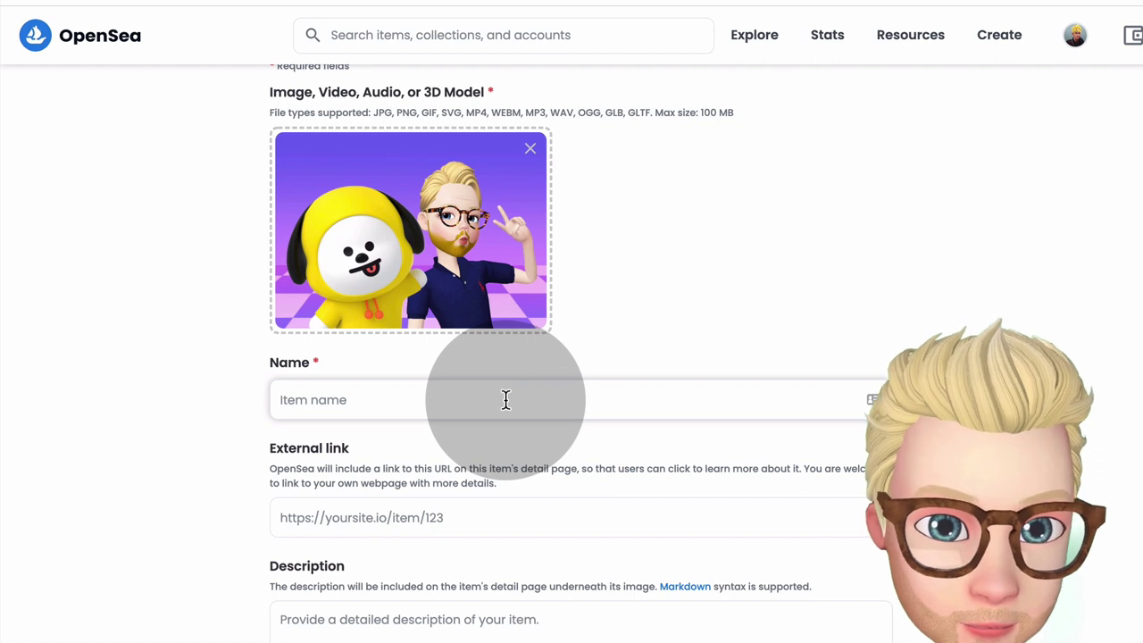
{"action": "type", "text": "MetaPavel a žlu"}
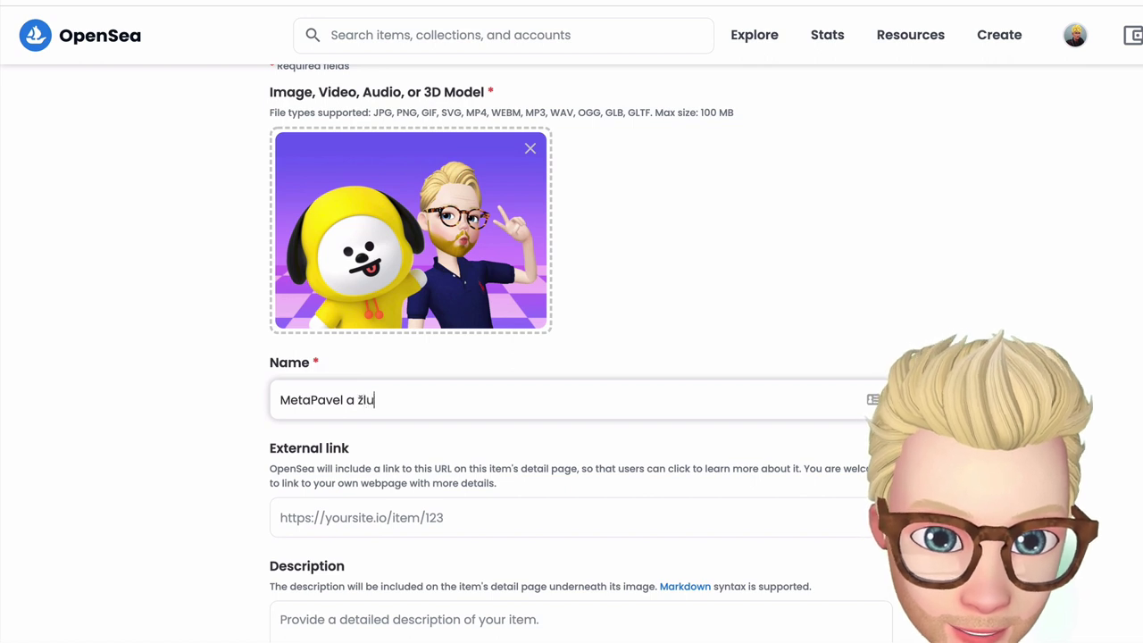
{"action": "type", "text": "tej pes"}
{"action": "left_click", "coordinate": [490, 413]}
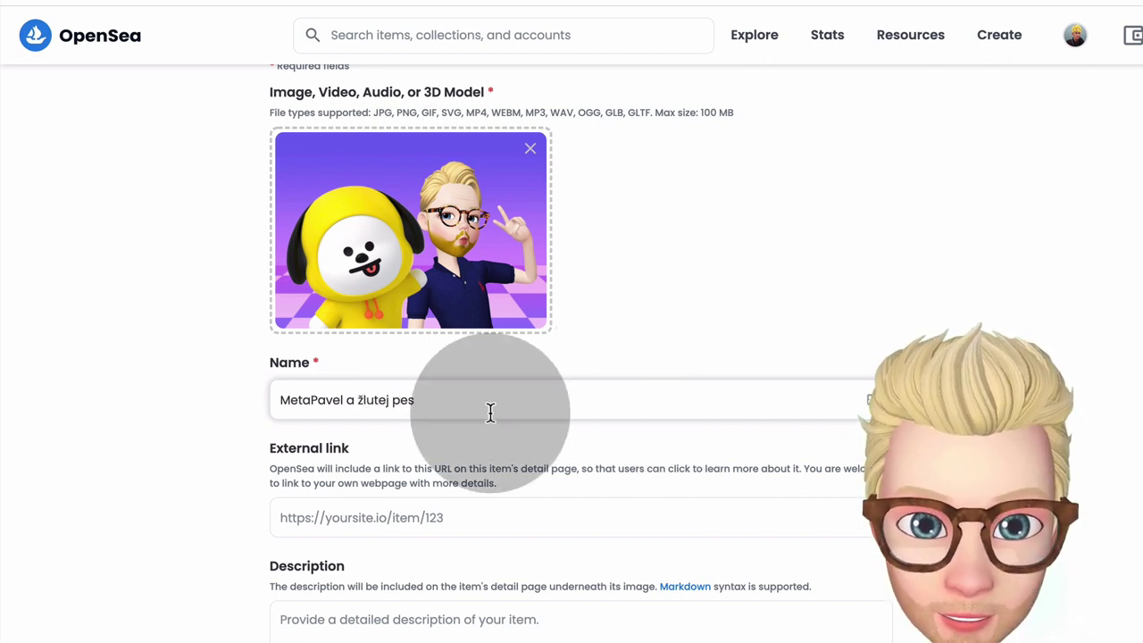
Step: Leave the external link empty and enter the description "Zkušební NFTčko, které jsem vytvořil pro video "Jak vytvořit vlastní NFT""
{"action": "scroll", "coordinate": [642, 332], "scroll_direction": "down", "scroll_amount": 3}
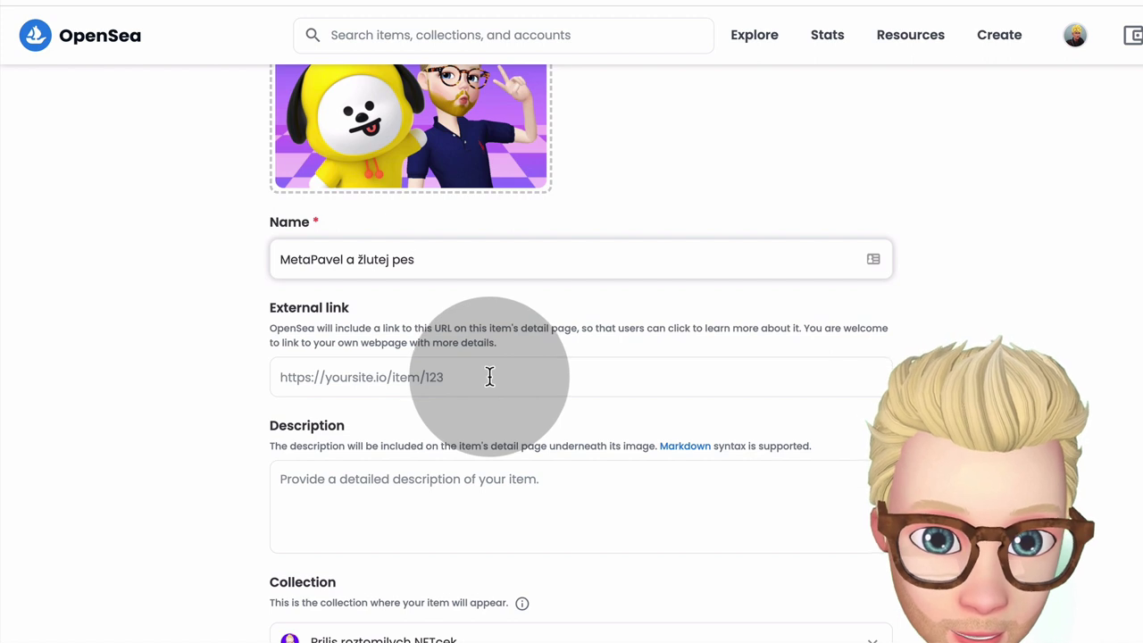
{"action": "left_click", "coordinate": [489, 376]}
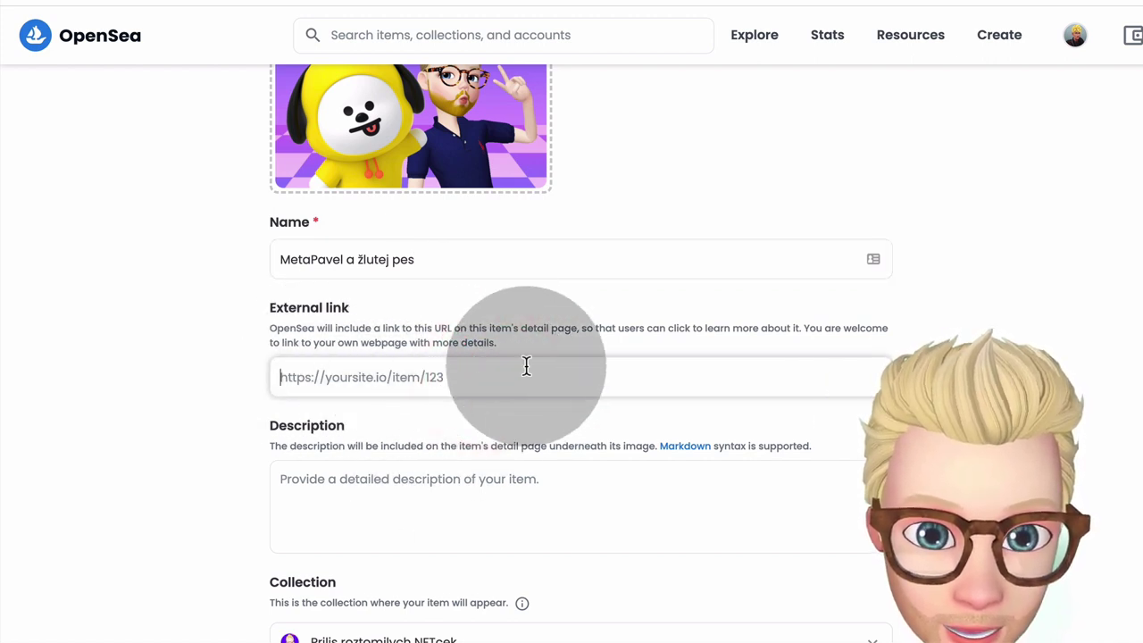
{"action": "scroll", "coordinate": [447, 382], "scroll_direction": "down", "scroll_amount": 1}
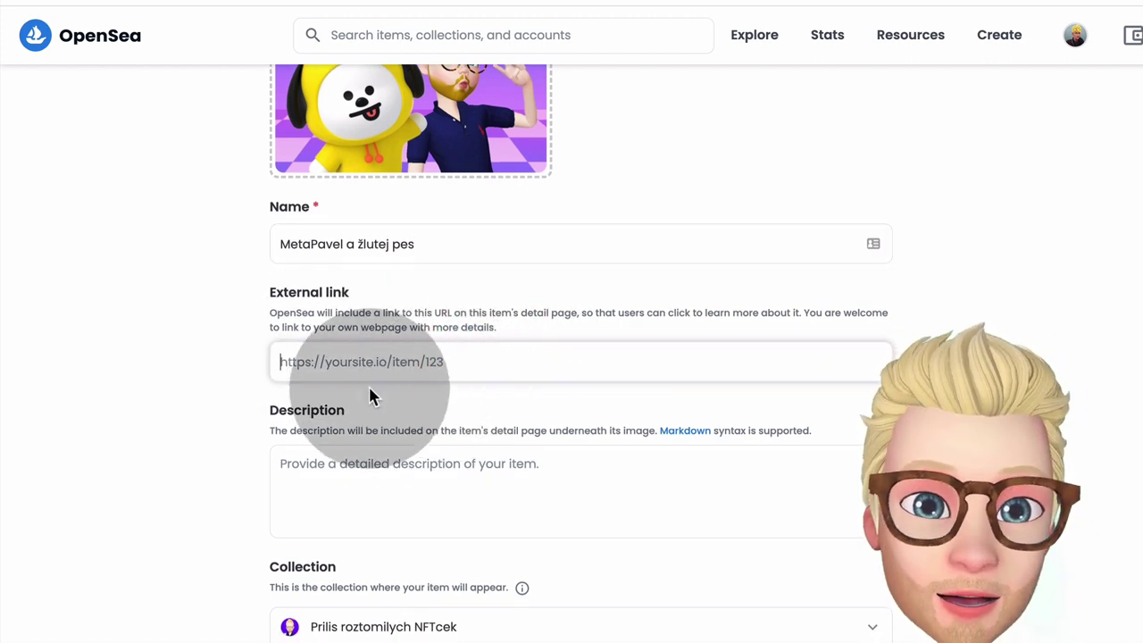
{"action": "scroll", "coordinate": [401, 366], "scroll_direction": "down", "scroll_amount": 1}
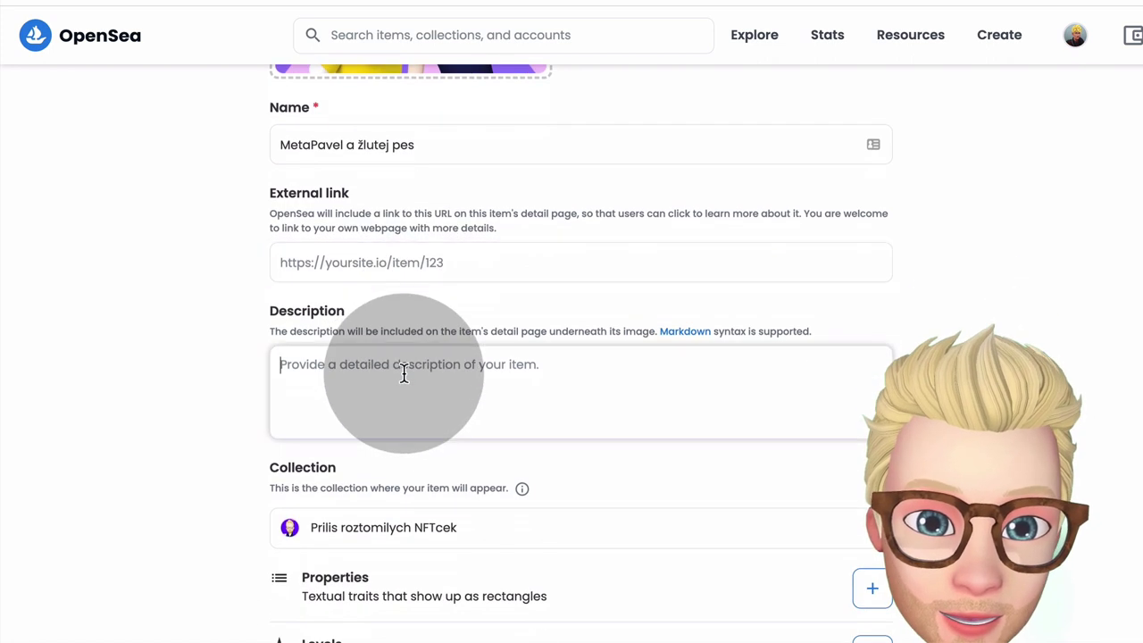
{"action": "left_click", "coordinate": [402, 375]}
{"action": "scroll", "coordinate": [402, 375], "scroll_direction": "up", "scroll_amount": 2}
{"action": "scroll", "coordinate": [403, 376], "scroll_direction": "up", "scroll_amount": 1}
{"action": "scroll", "coordinate": [397, 410], "scroll_direction": "down", "scroll_amount": 2}
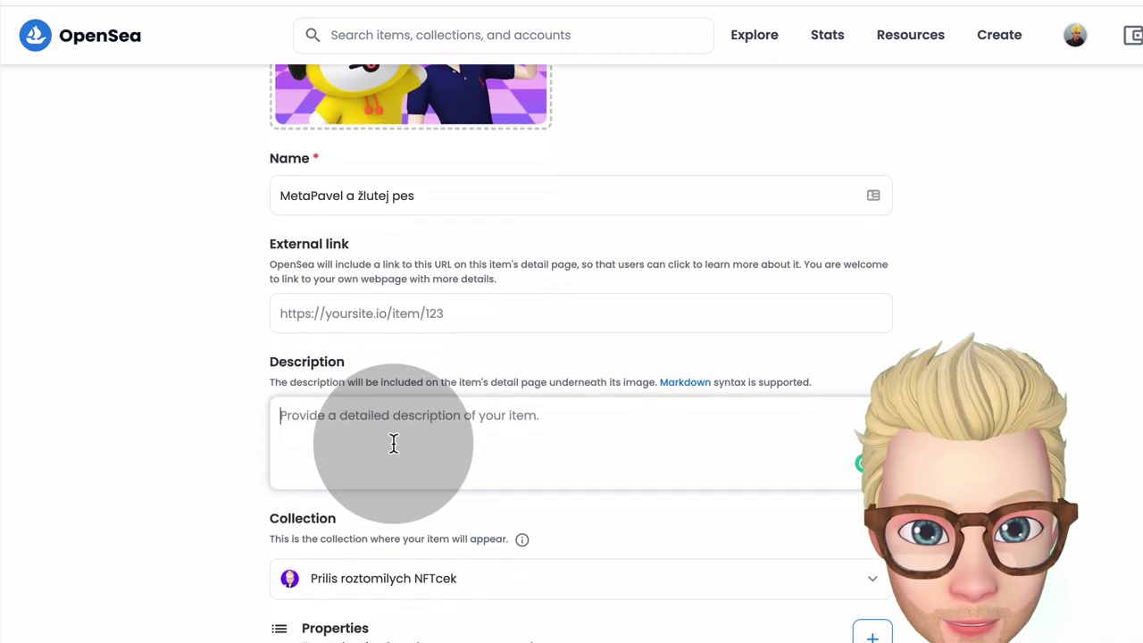
{"action": "type", "text": "Z"}
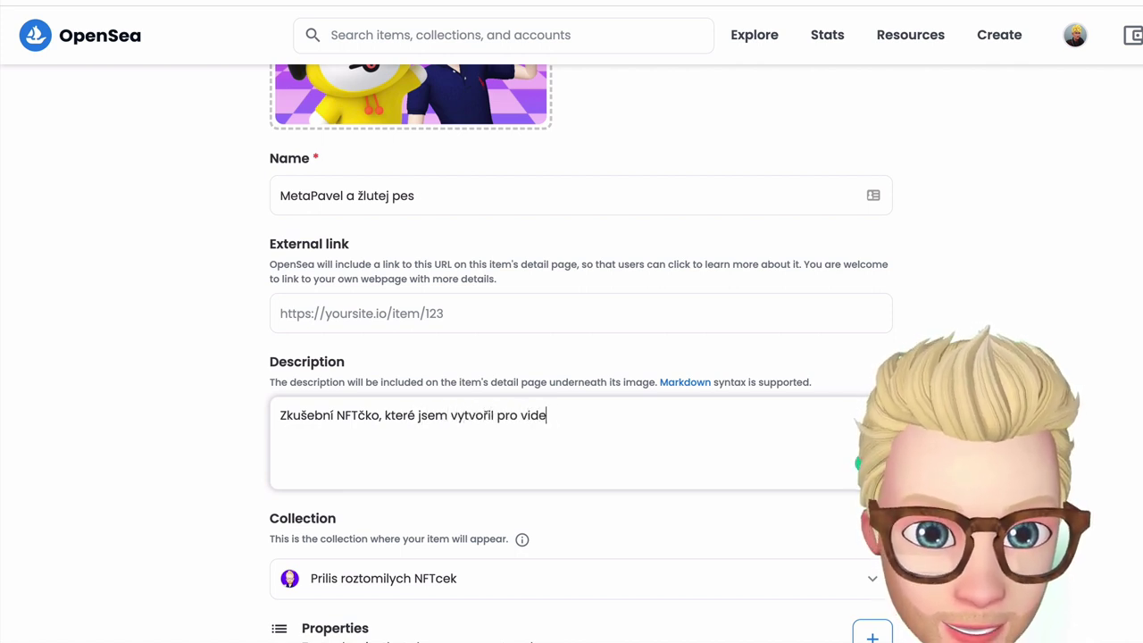
{"action": "type", "text": "o \"Jak "}
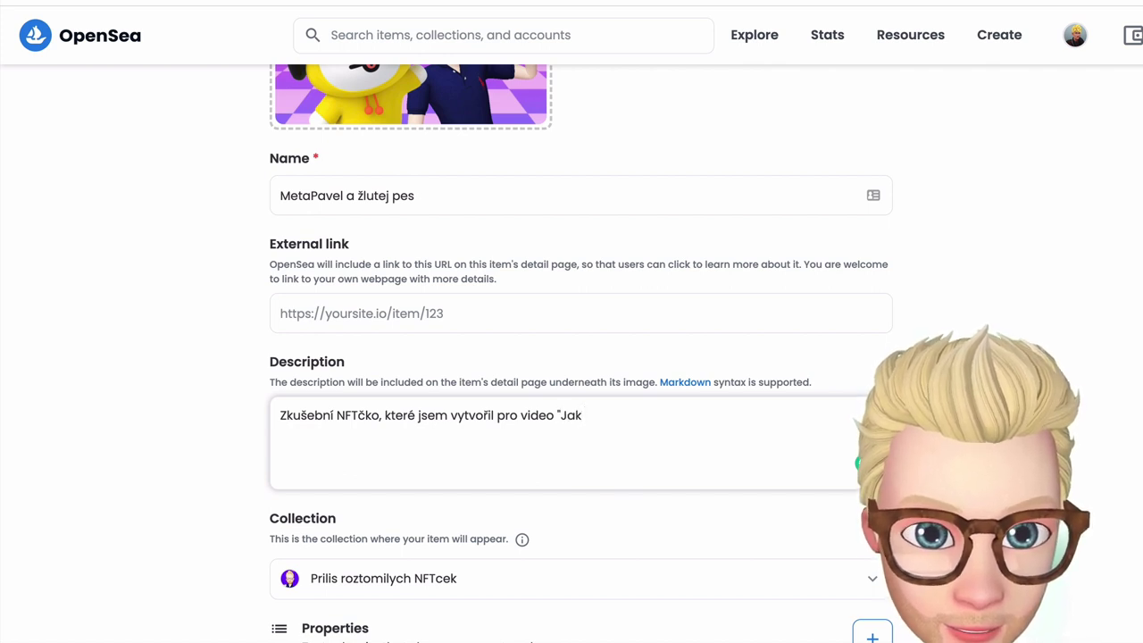
{"action": "type", "text": "vytv"}
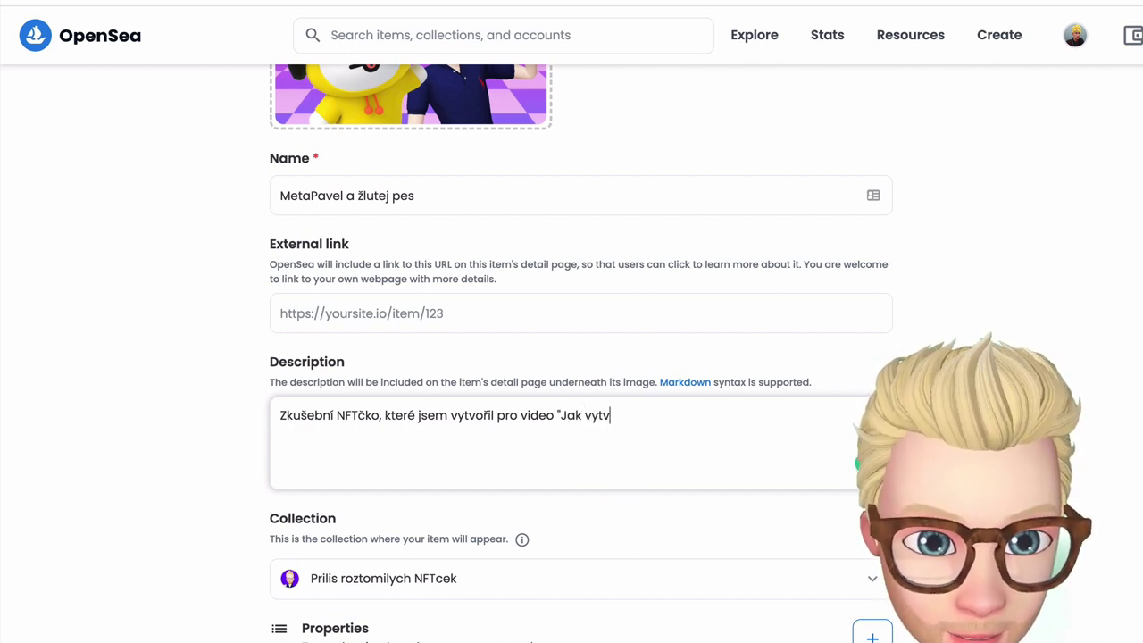
{"action": "type", "text": "ořit vlastní"}
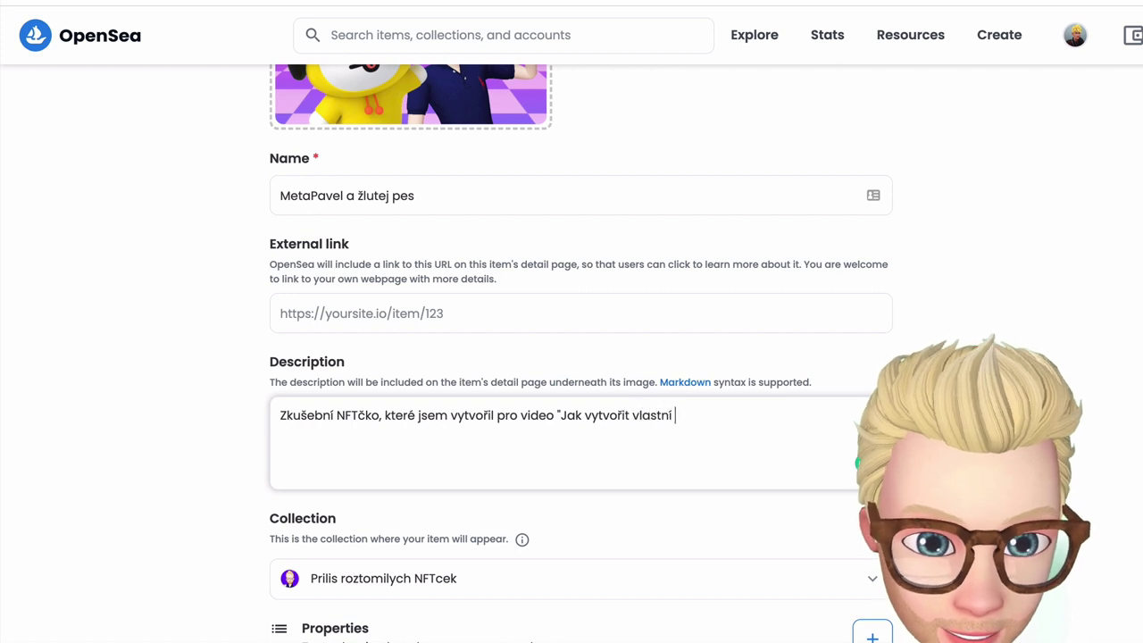
{"action": "type", "text": " NFT\""}
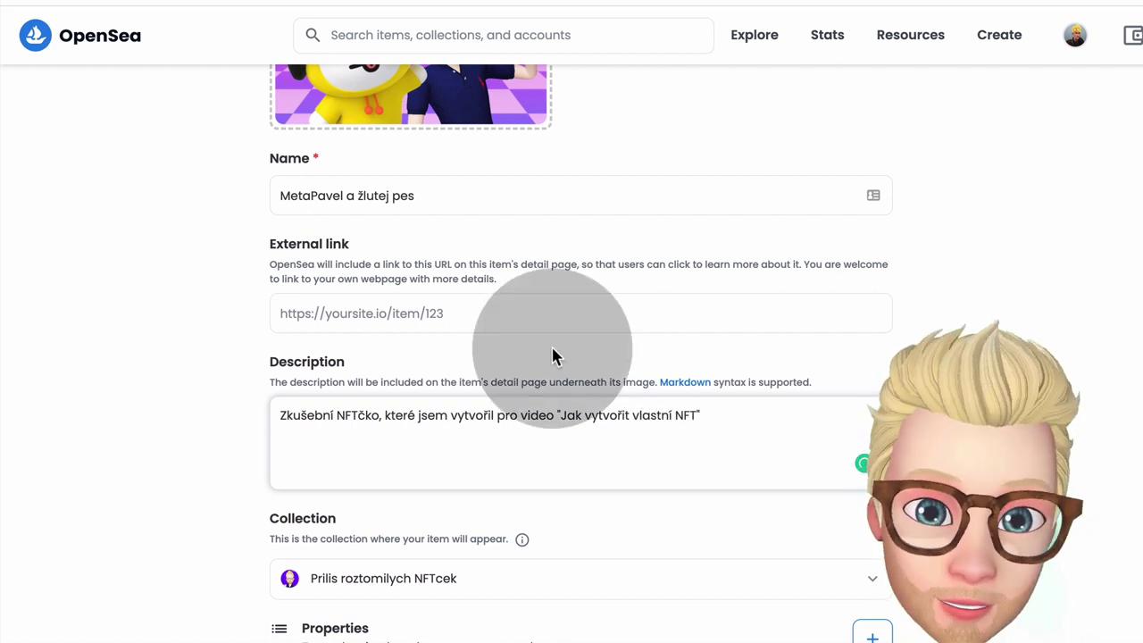
Step: Check which collections are available for the item, keeping Prilis roztomilych NFTcek selected
{"action": "scroll", "coordinate": [551, 348], "scroll_direction": "down", "scroll_amount": 3}
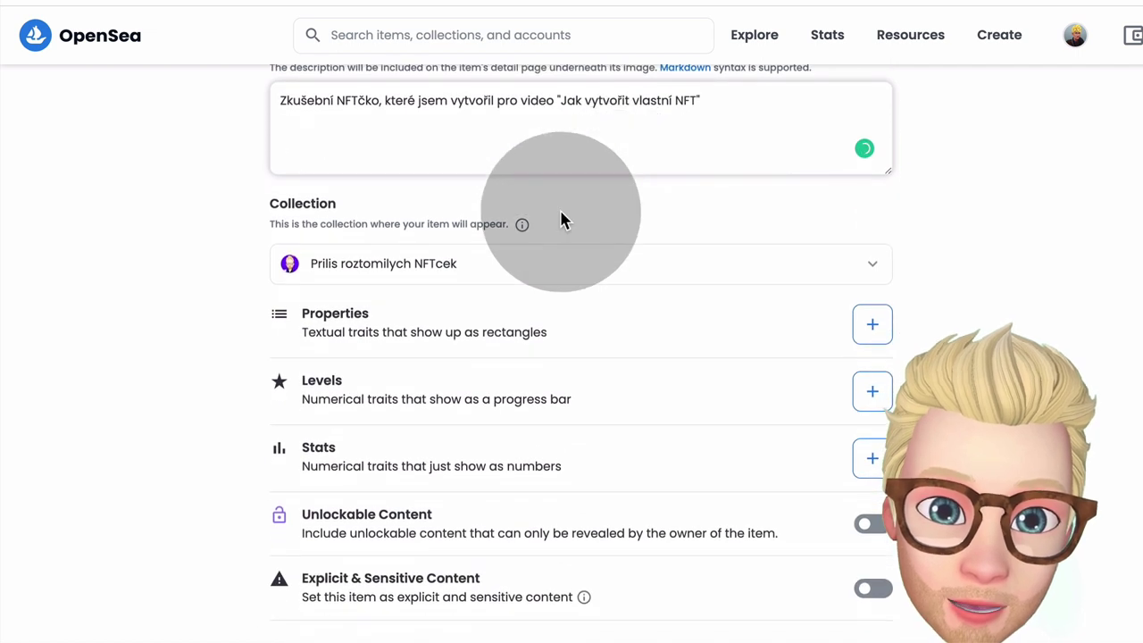
{"action": "scroll", "coordinate": [561, 219], "scroll_direction": "down", "scroll_amount": 1}
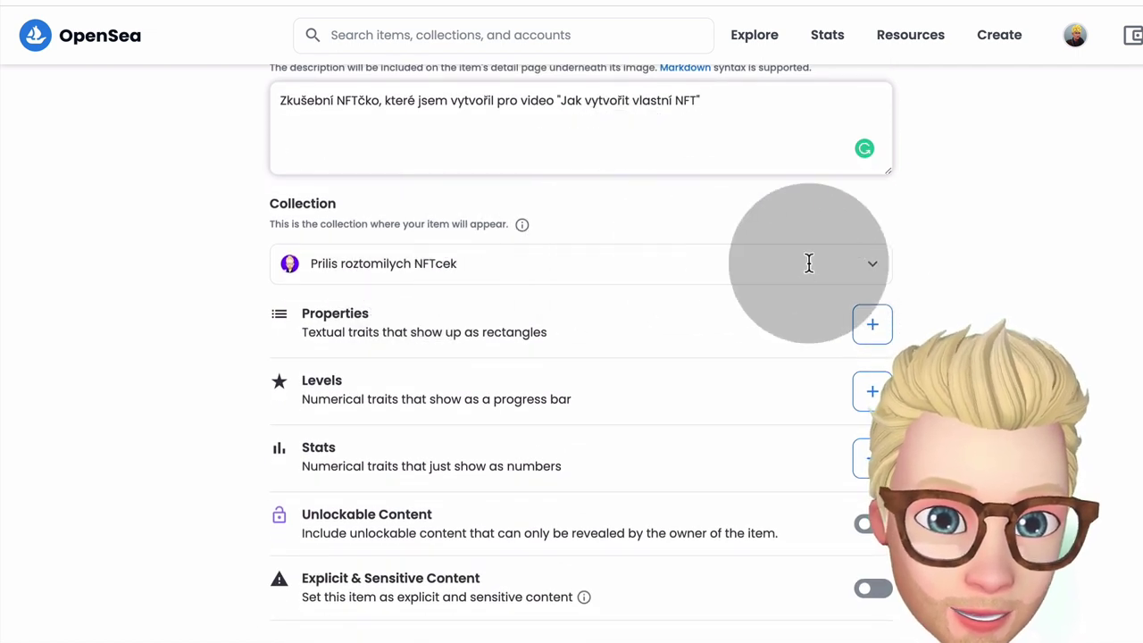
{"action": "left_click", "coordinate": [874, 271]}
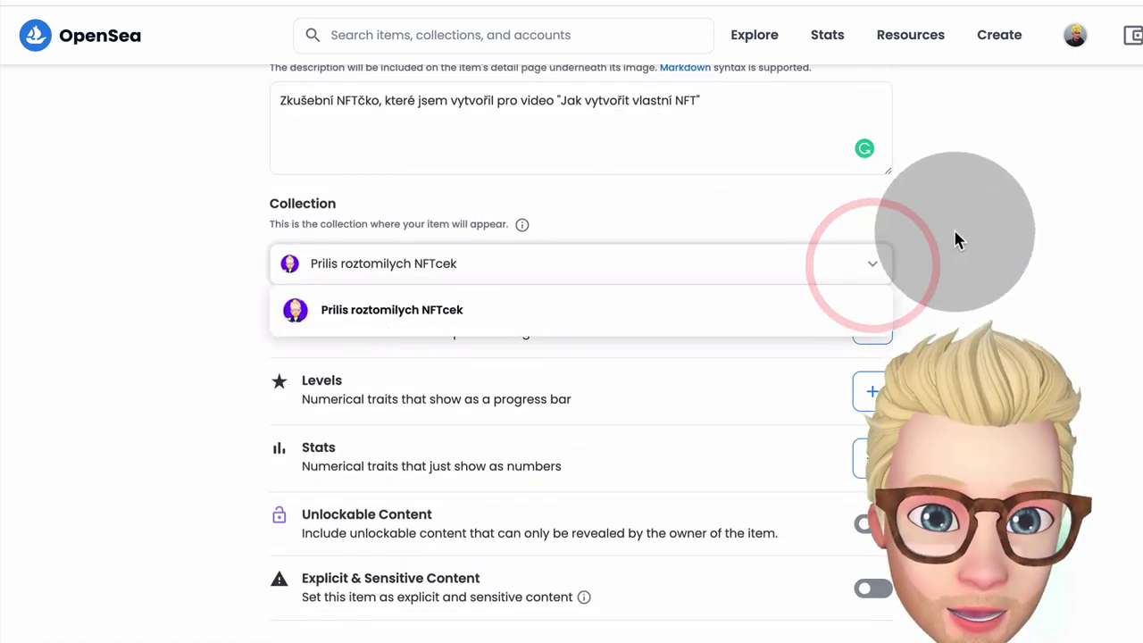
{"action": "left_click", "coordinate": [956, 253]}
{"action": "scroll", "coordinate": [622, 262], "scroll_direction": "down", "scroll_amount": 1}
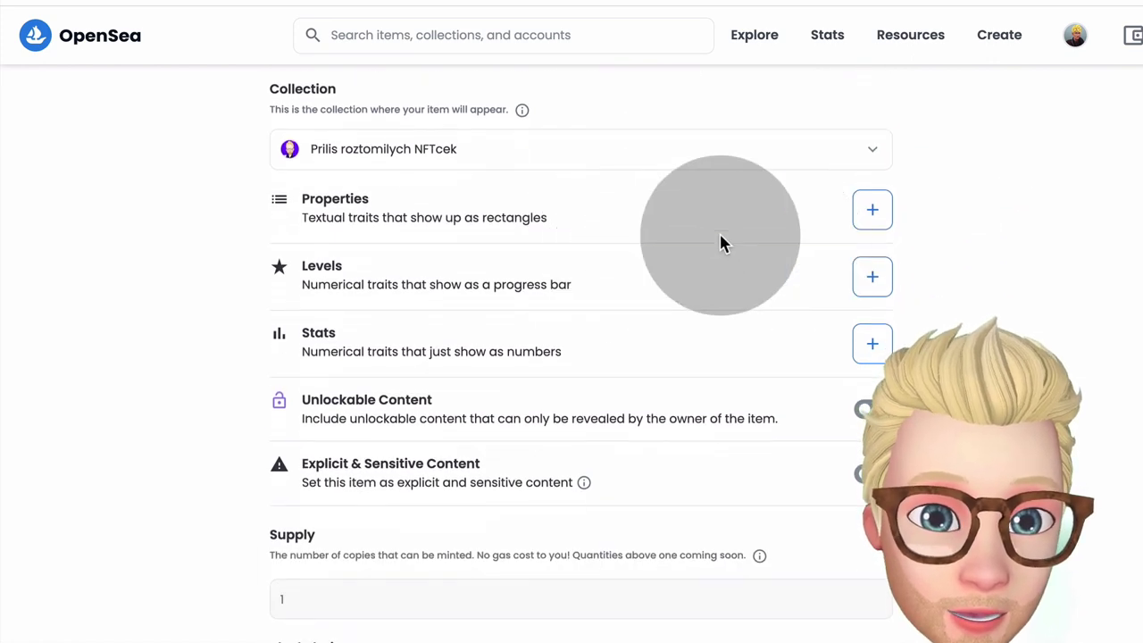
{"action": "left_click", "coordinate": [869, 207]}
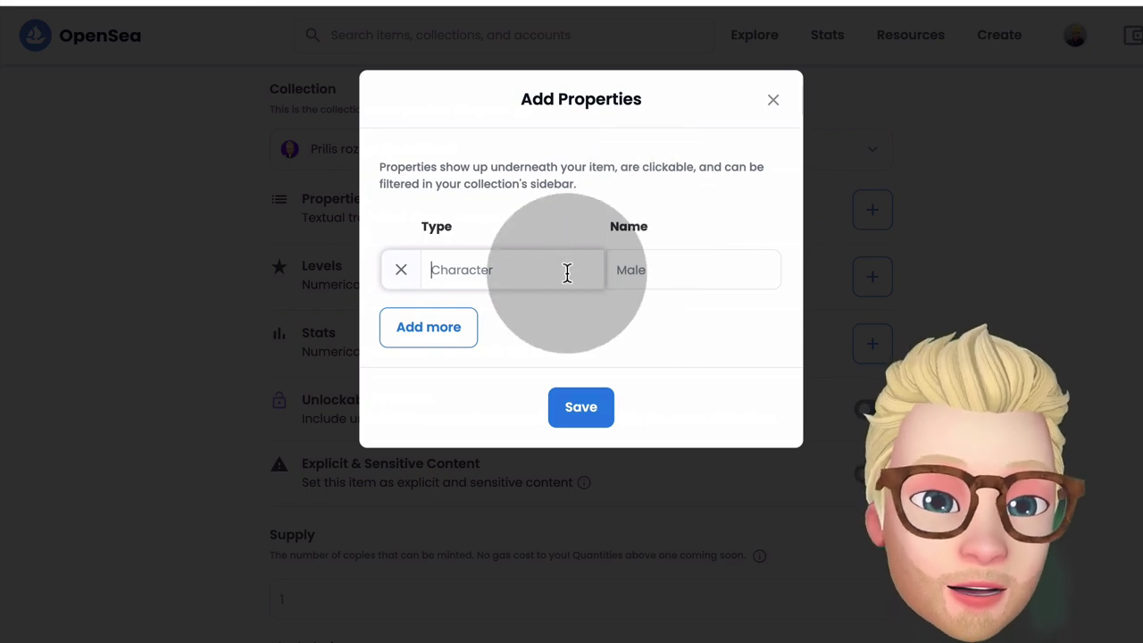
{"action": "left_click", "coordinate": [773, 101]}
{"action": "scroll", "coordinate": [611, 316], "scroll_direction": "up", "scroll_amount": 1}
{"action": "scroll", "coordinate": [609, 321], "scroll_direction": "up", "scroll_amount": 5}
{"action": "scroll", "coordinate": [609, 321], "scroll_direction": "down", "scroll_amount": 3}
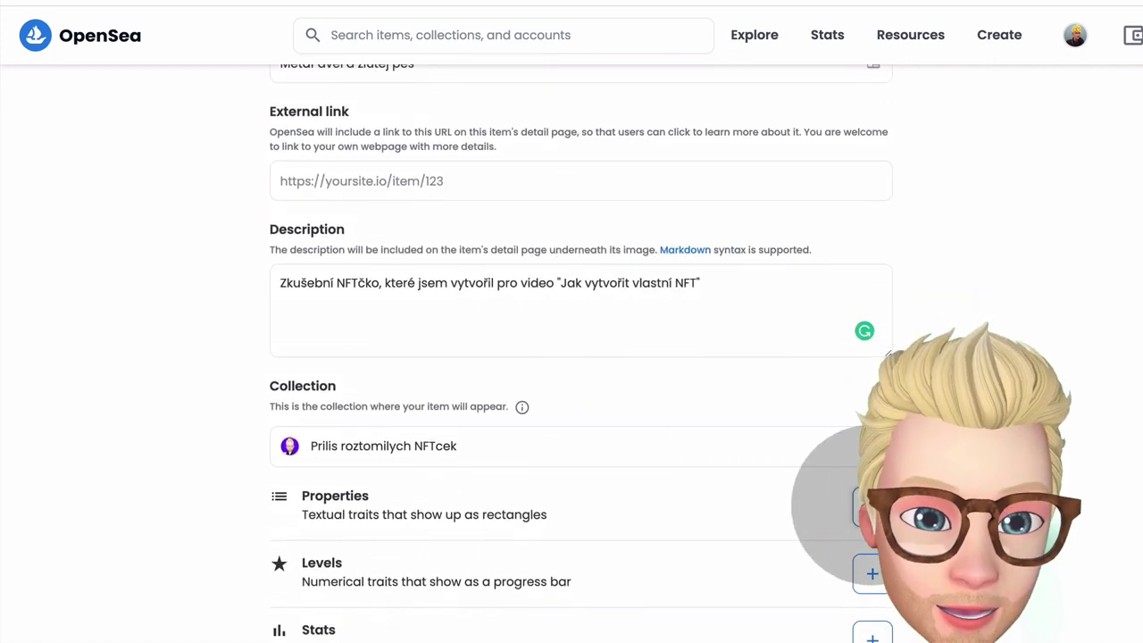
Step: Start adding properties to the item, entering the first with type "Zvíře" and name "Pes"
{"action": "left_click", "coordinate": [859, 505]}
{"action": "left_click", "coordinate": [485, 256]}
{"action": "type", "text": "Ž"}
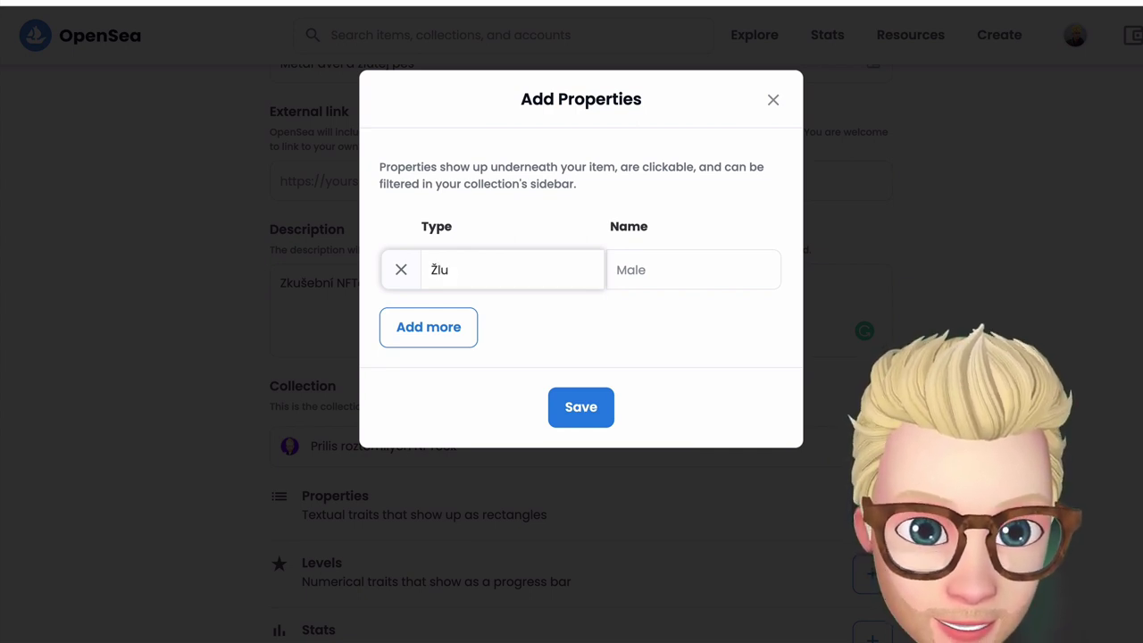
{"action": "left_click", "coordinate": [465, 260]}
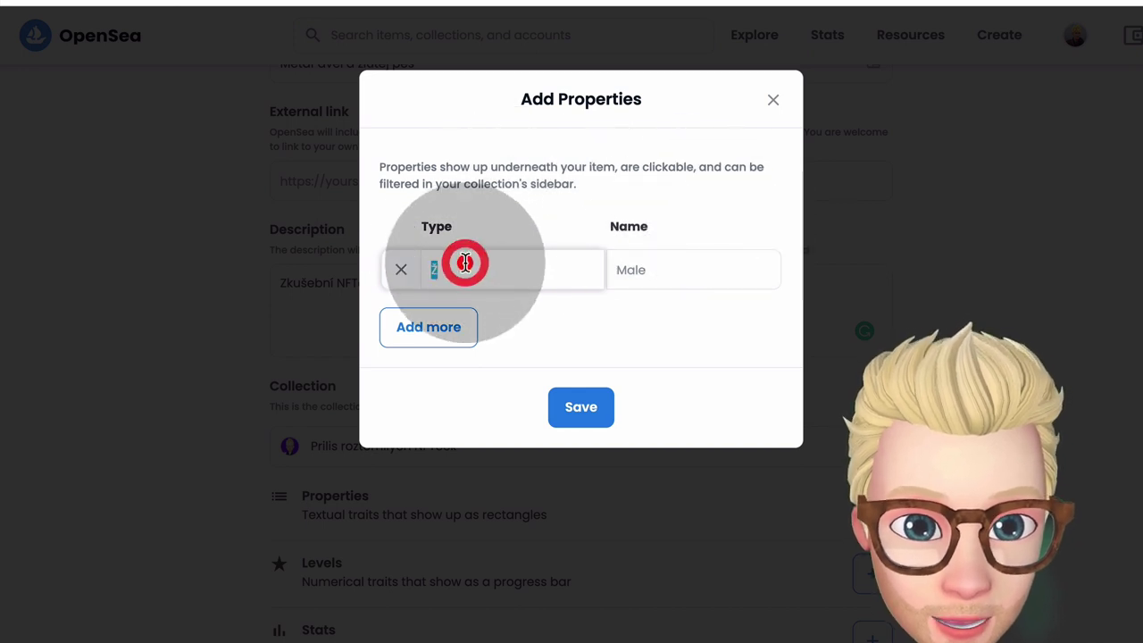
{"action": "type", "text": "víře"}
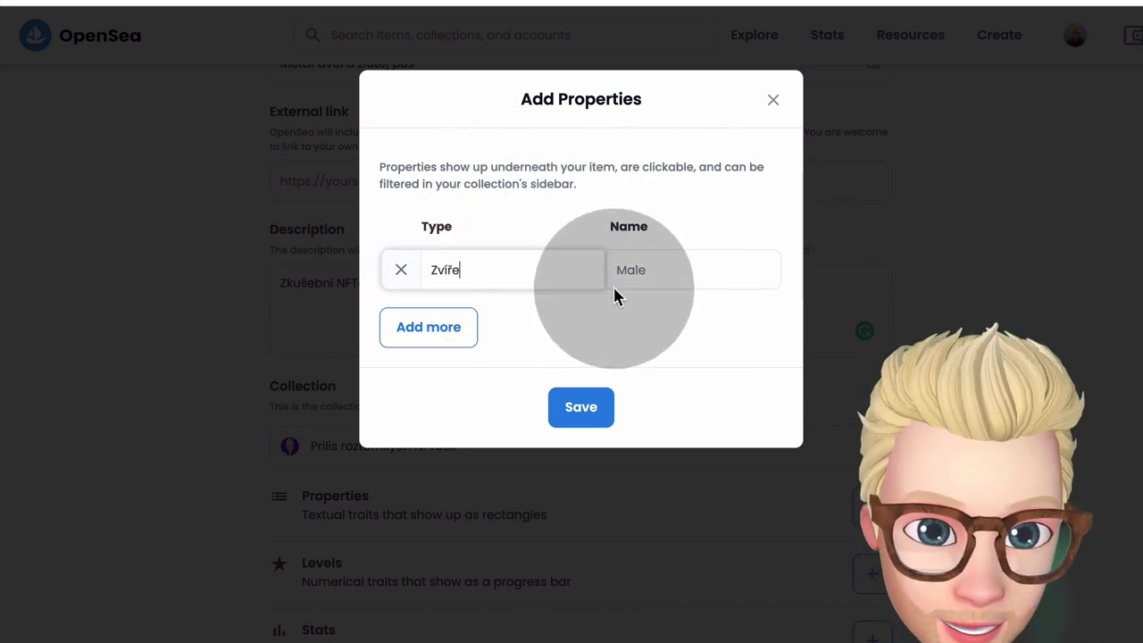
{"action": "left_click", "coordinate": [673, 267]}
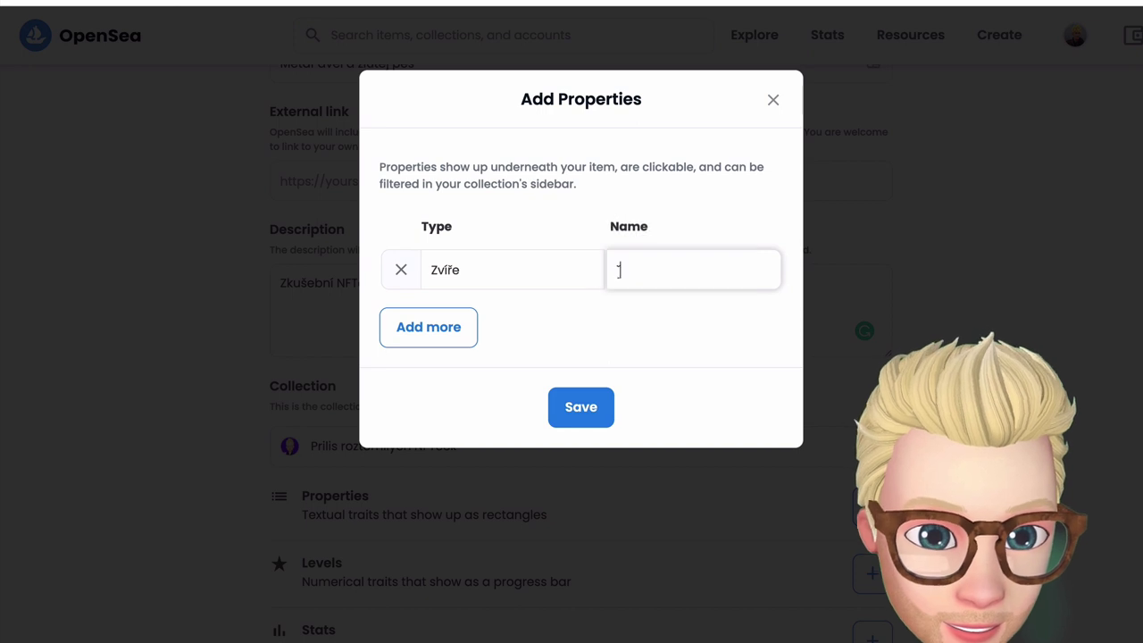
{"action": "type", "text": "Pes"}
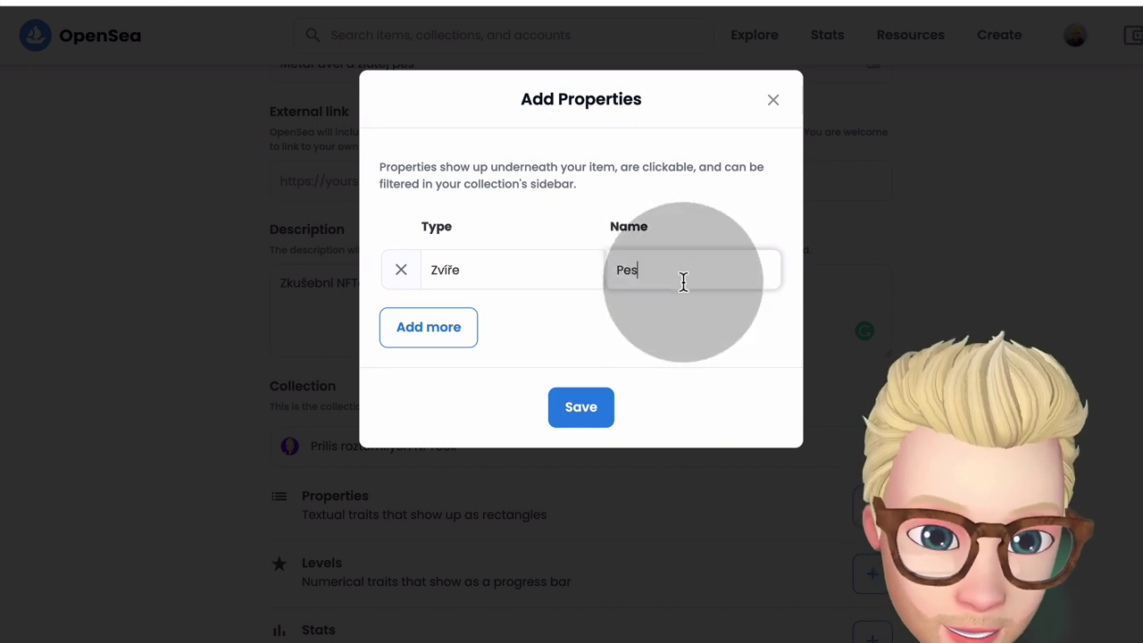
Step: Add a second property with type "Barva zvířte" and name "Žlutá"
{"action": "left_click", "coordinate": [444, 339]}
{"action": "left_click", "coordinate": [500, 324]}
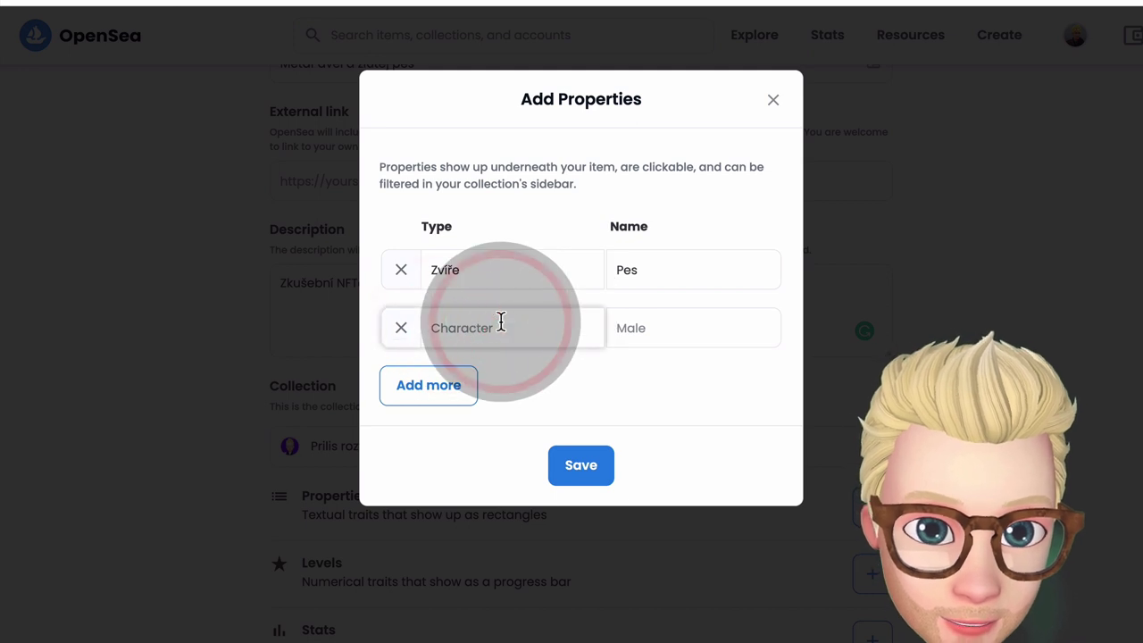
{"action": "type", "text": "Barva"}
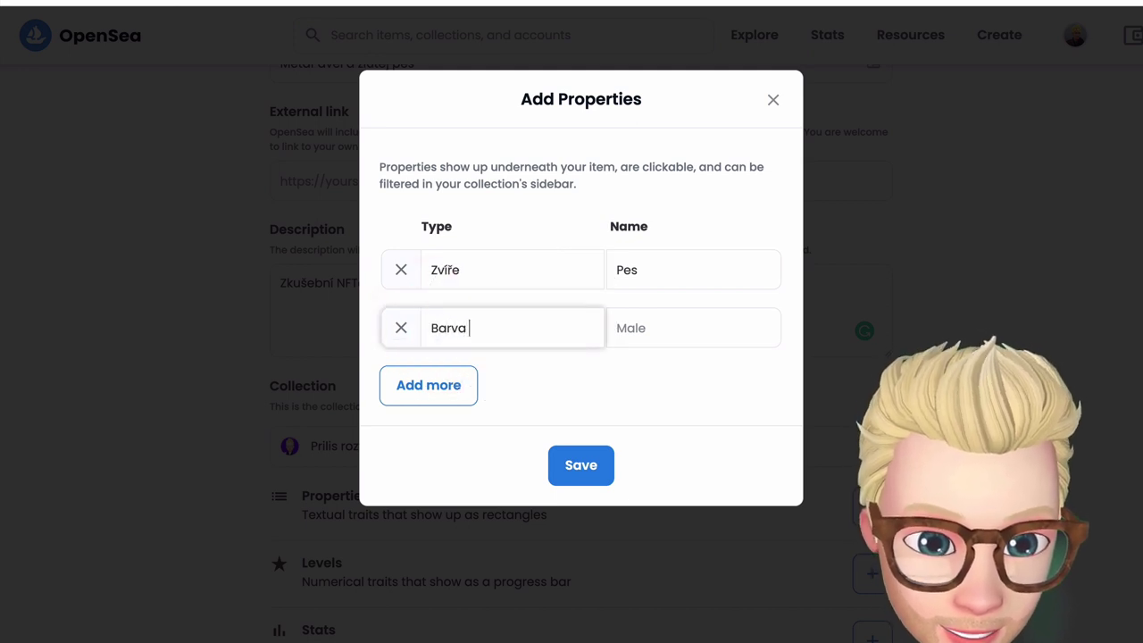
{"action": "type", "text": " zvířt"}
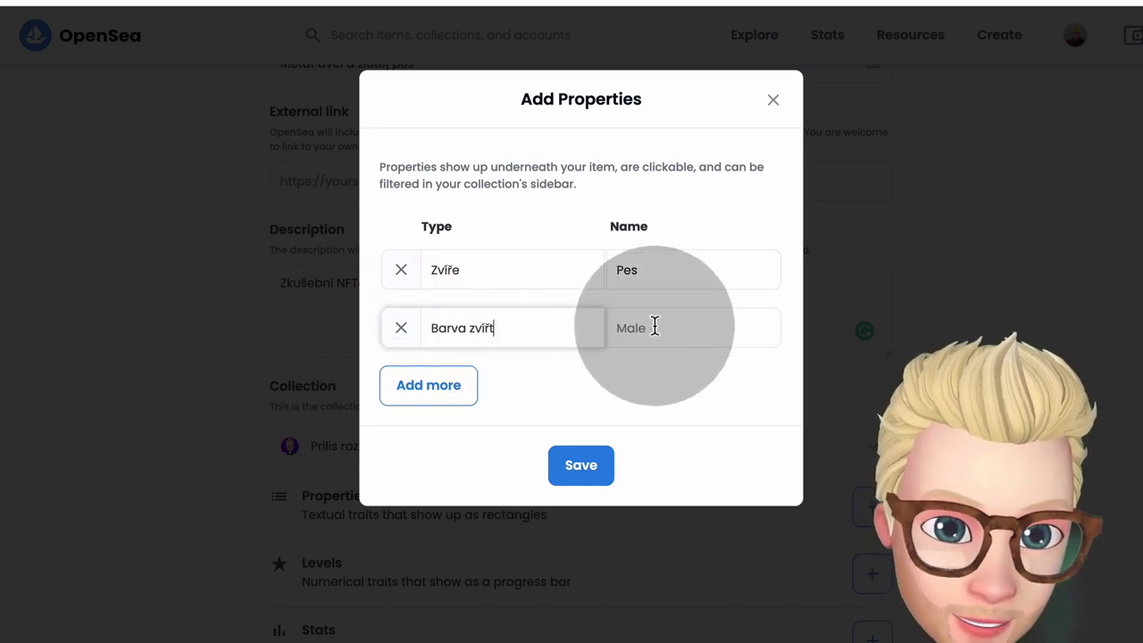
{"action": "type", "text": "e"}
{"action": "left_click", "coordinate": [688, 332]}
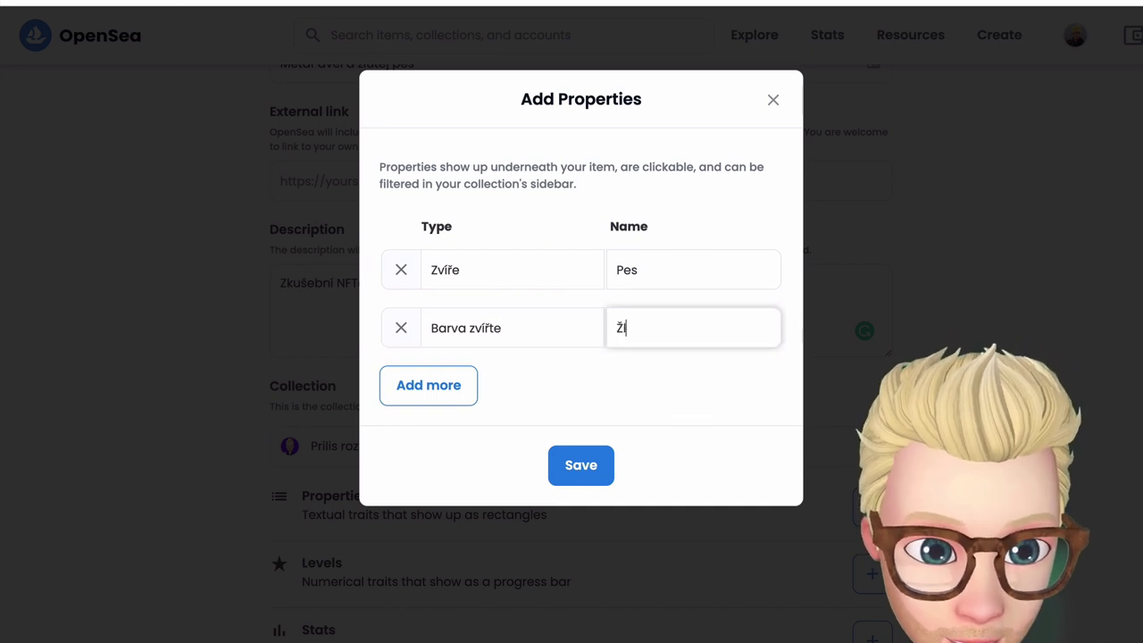
{"action": "type", "text": "Žlutá"}
Step: Add a third property with type "Člověk" and name "MetaPavel", and save the item's properties
{"action": "left_click", "coordinate": [428, 385]}
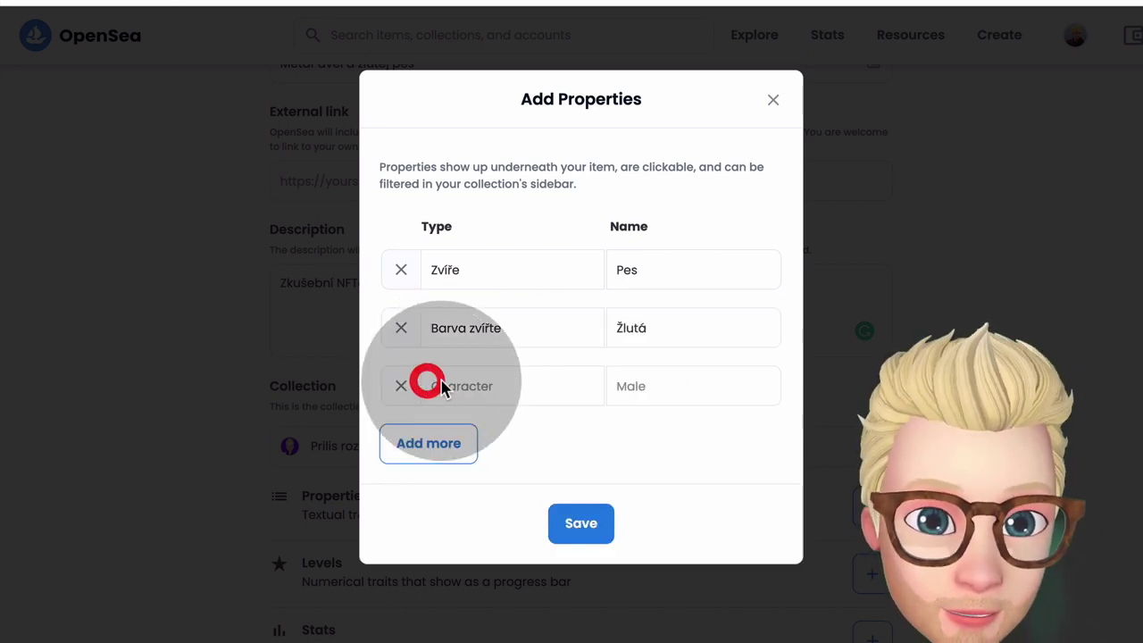
{"action": "left_click", "coordinate": [517, 386]}
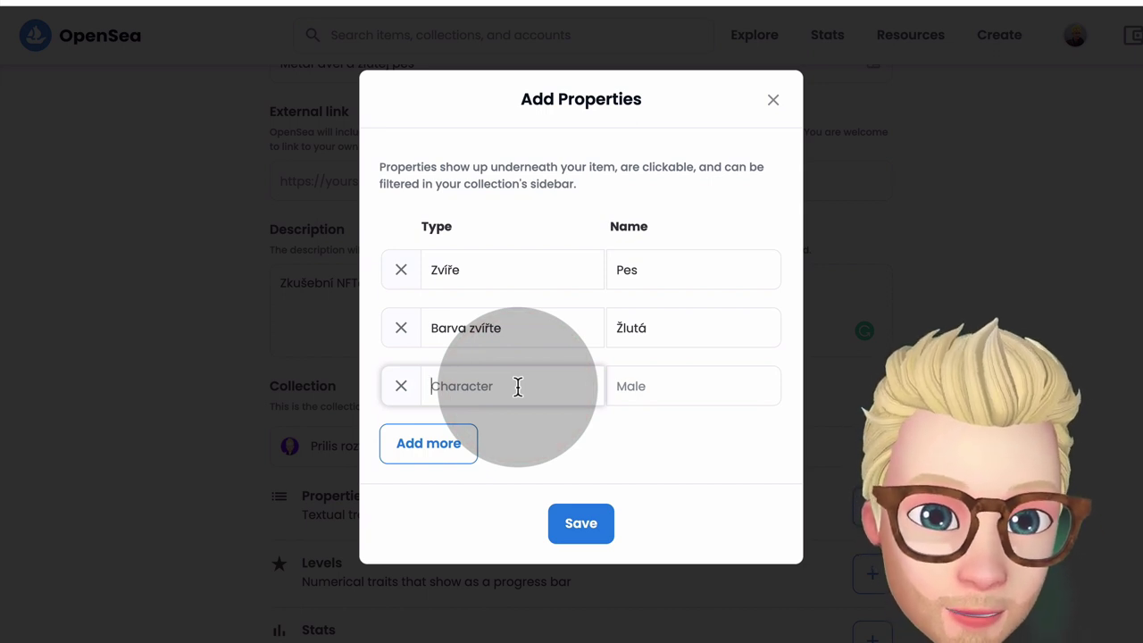
{"action": "type", "text": "Člov"}
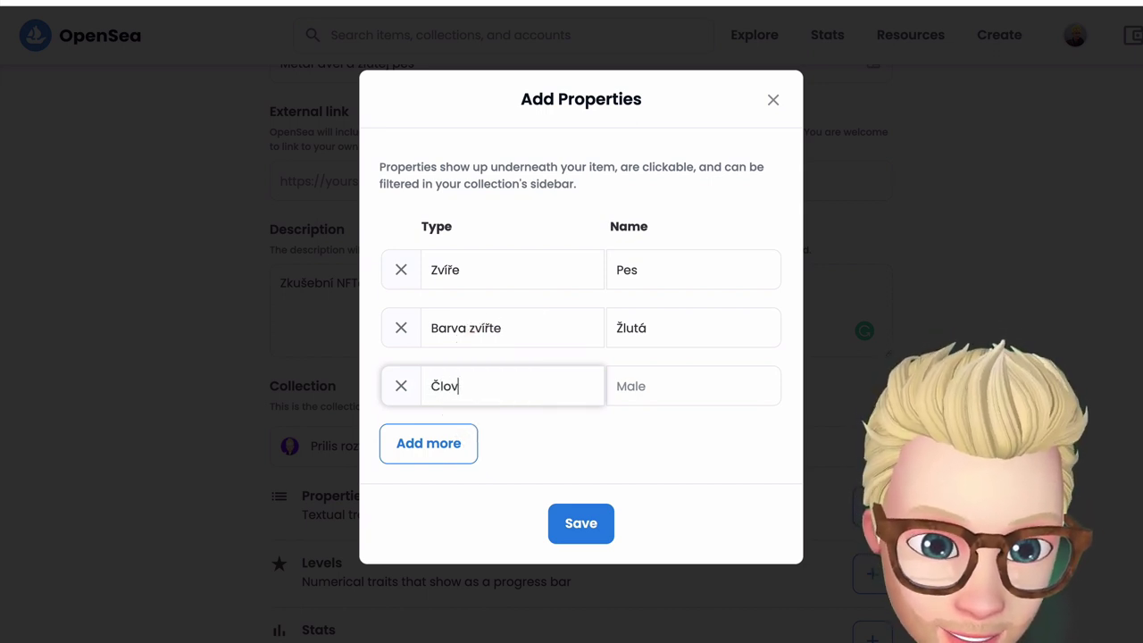
{"action": "type", "text": "ěk"}
{"action": "left_click", "coordinate": [658, 388]}
{"action": "type", "text": "M"}
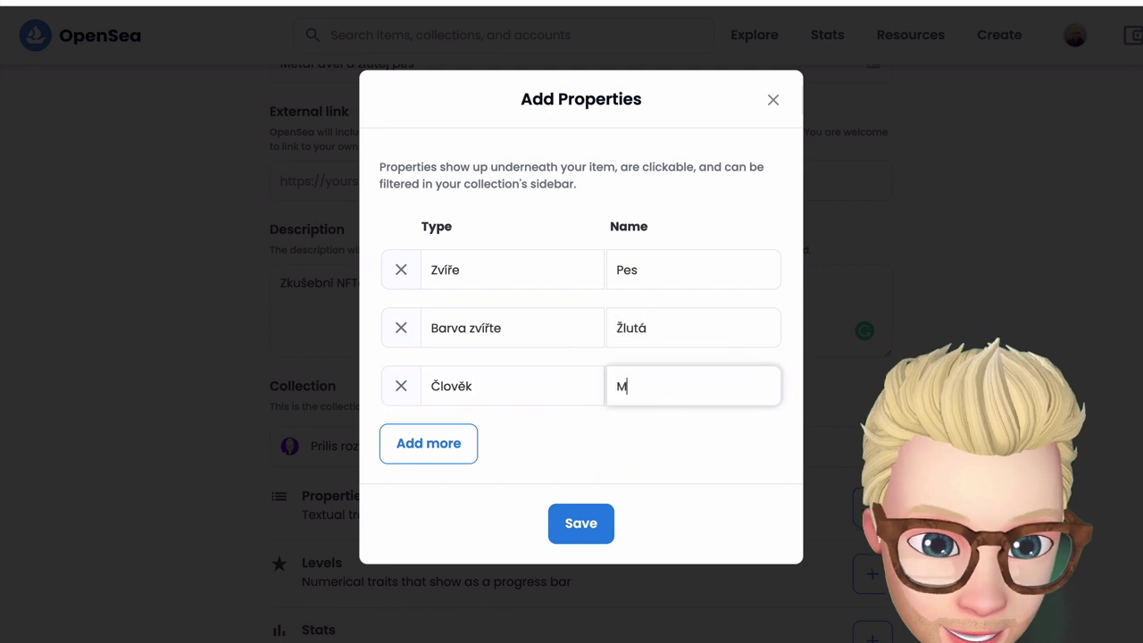
{"action": "type", "text": "etaPavel"}
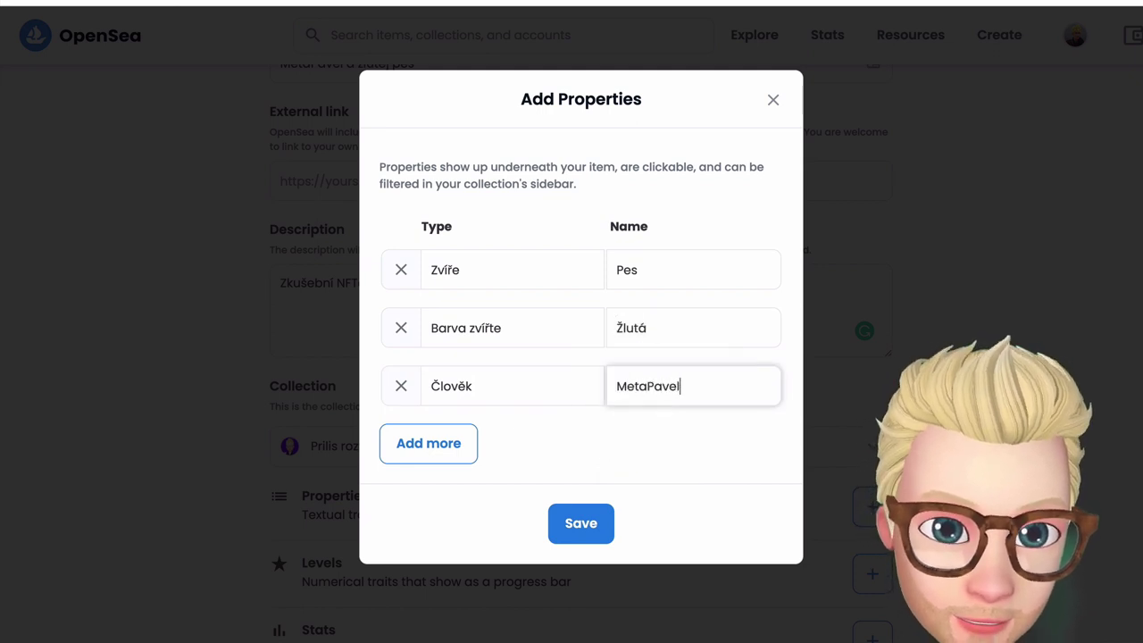
{"action": "left_click", "coordinate": [587, 529]}
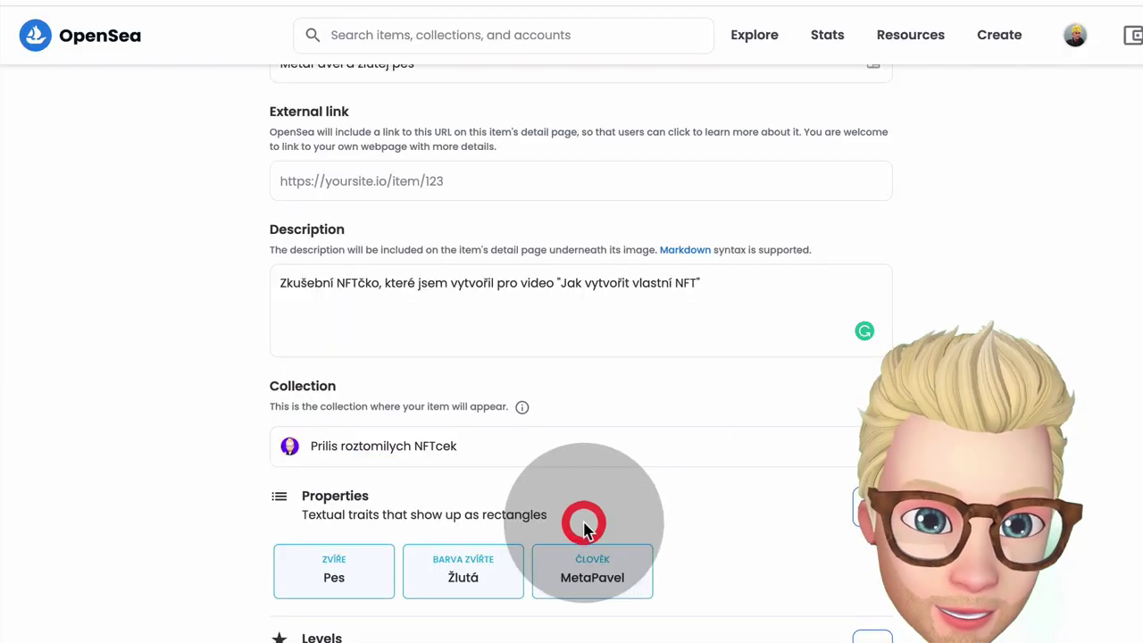
Step: Add a level named "Vzácnost" to the item, keep its value at 3 with a maximum of 10, and save it
{"action": "scroll", "coordinate": [589, 390], "scroll_direction": "down", "scroll_amount": 3}
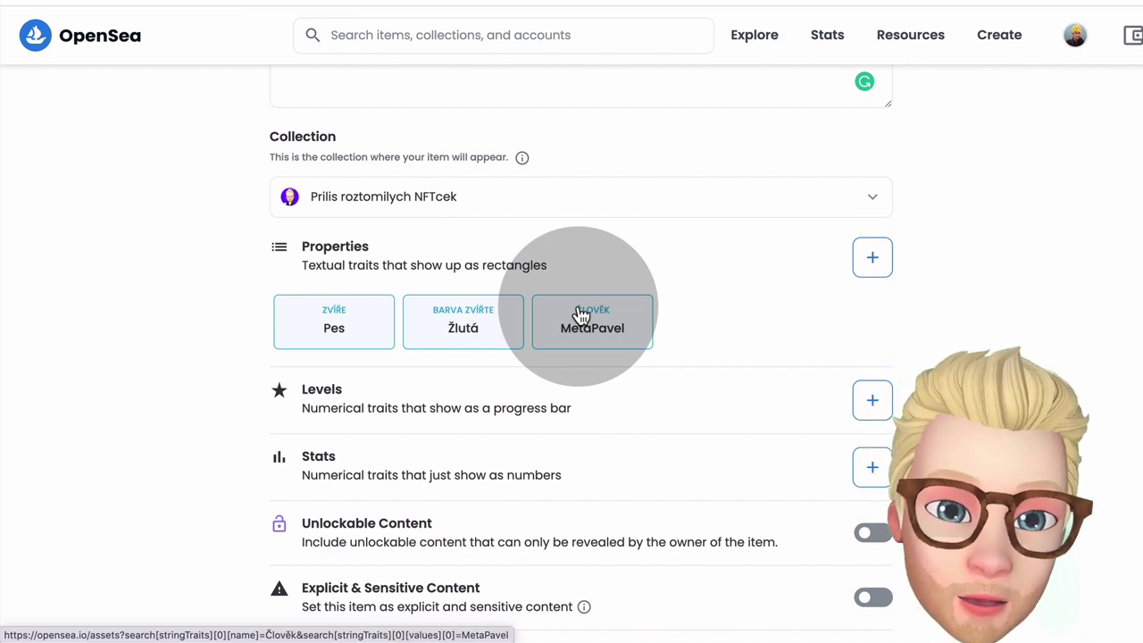
{"action": "left_click", "coordinate": [868, 398]}
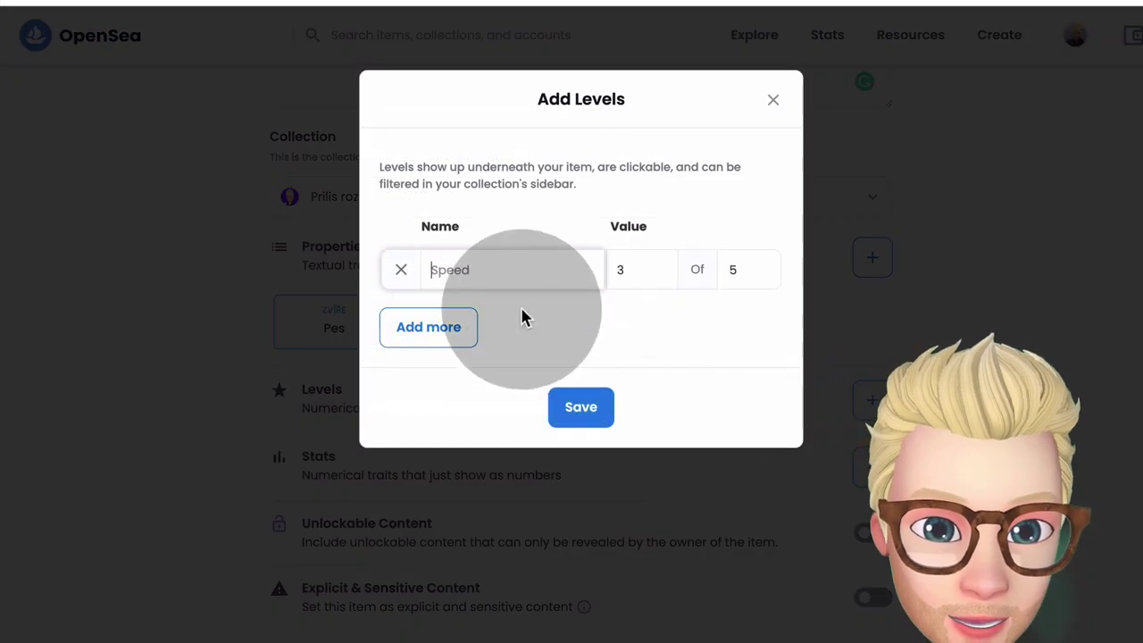
{"action": "left_click", "coordinate": [531, 270]}
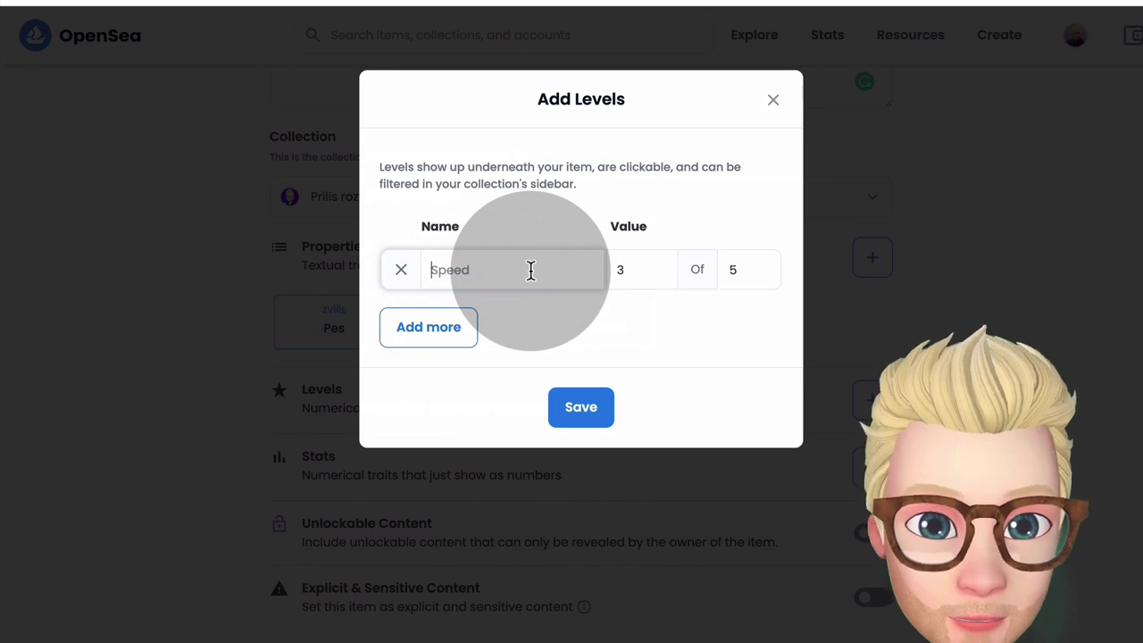
{"action": "left_click", "coordinate": [530, 269]}
{"action": "type", "text": "Vz"}
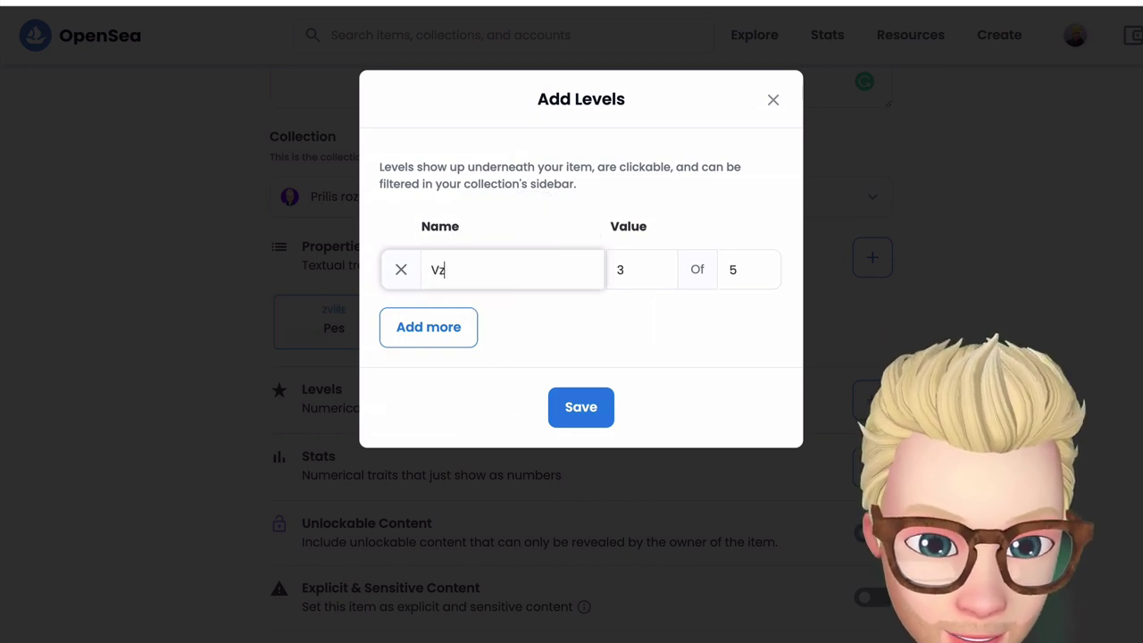
{"action": "type", "text": "ácnost"}
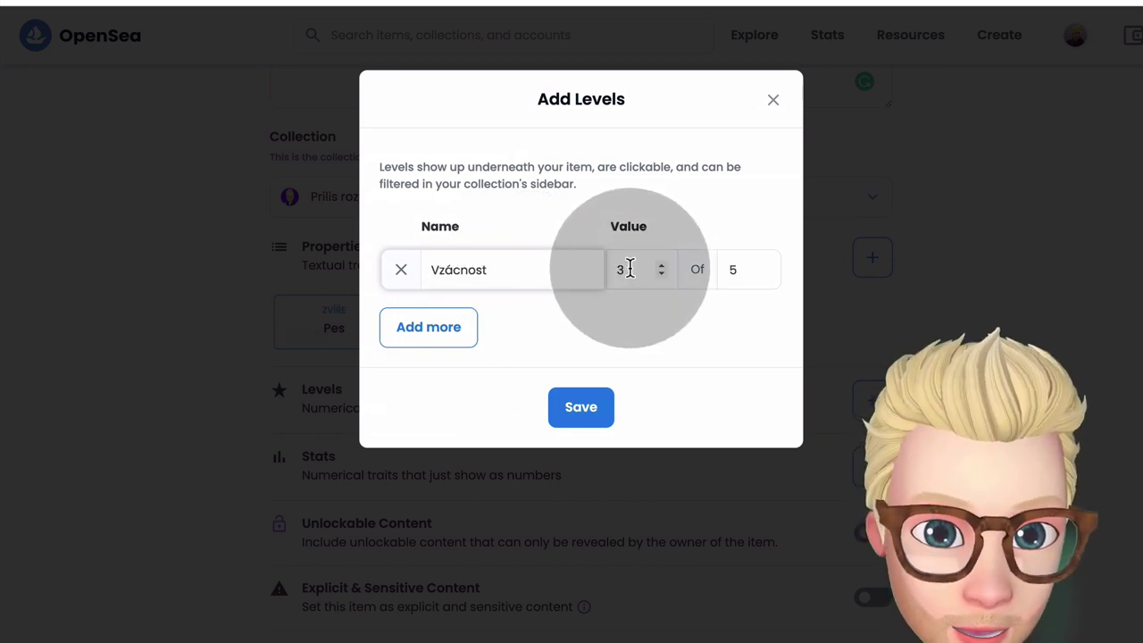
{"action": "double_click", "coordinate": [629, 269]}
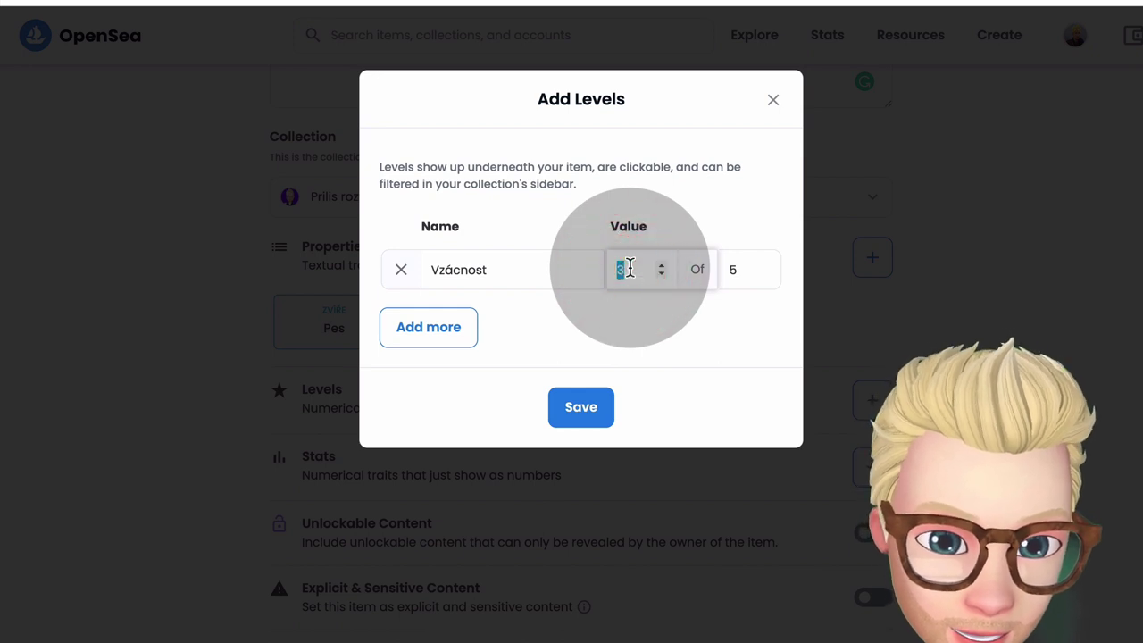
{"action": "double_click", "coordinate": [734, 268]}
{"action": "type", "text": "1"}
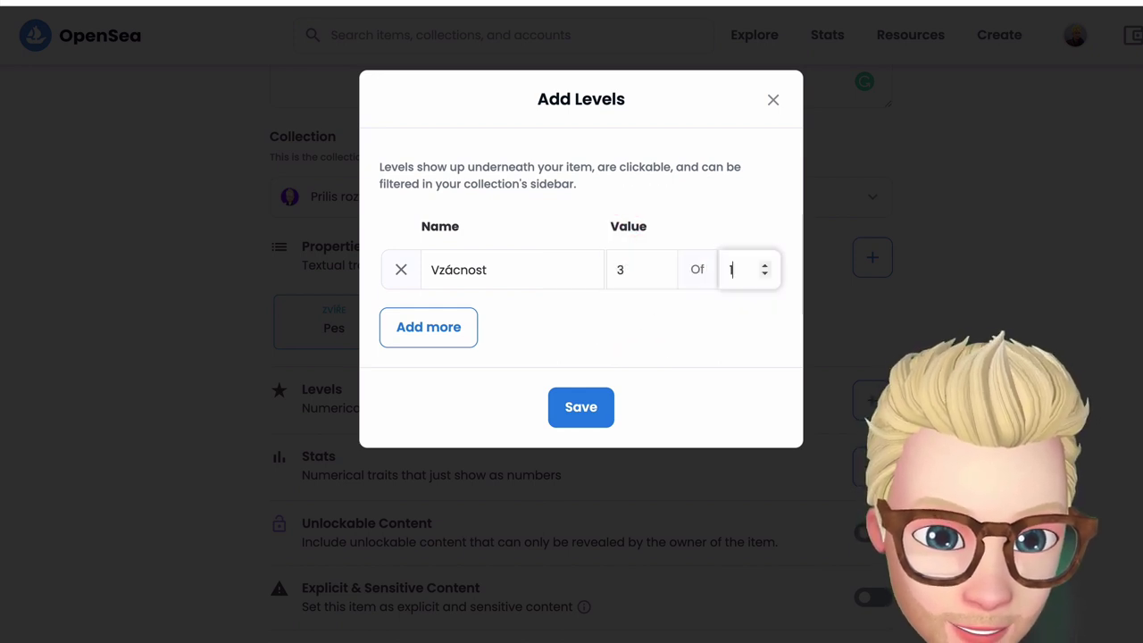
{"action": "type", "text": "0"}
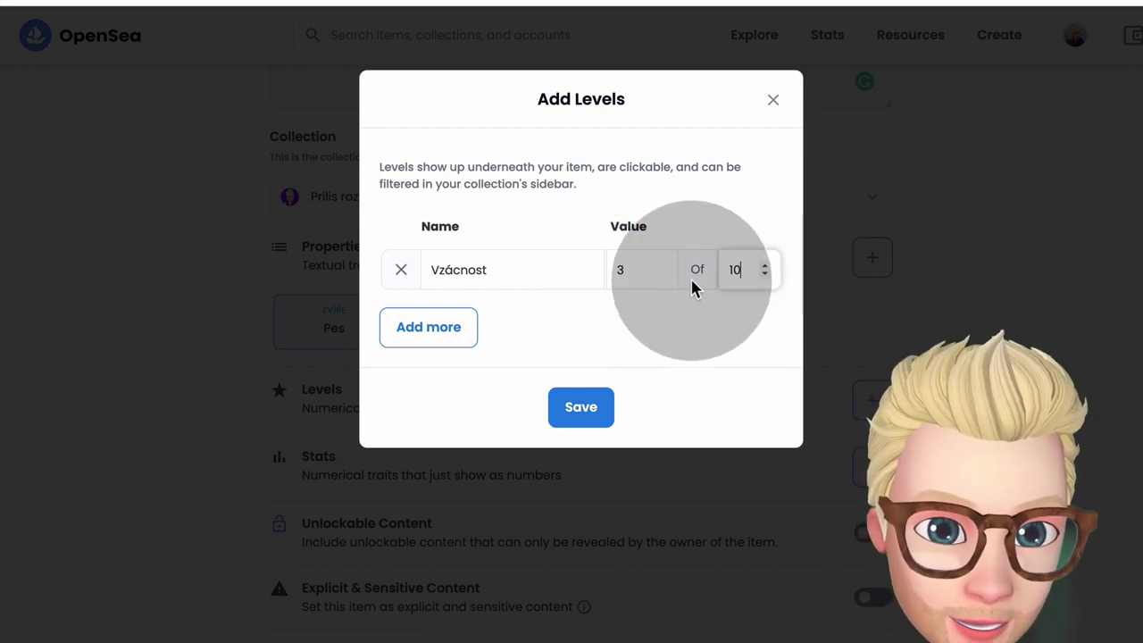
{"action": "left_click", "coordinate": [575, 407]}
{"action": "scroll", "coordinate": [271, 309], "scroll_direction": "down", "scroll_amount": 2}
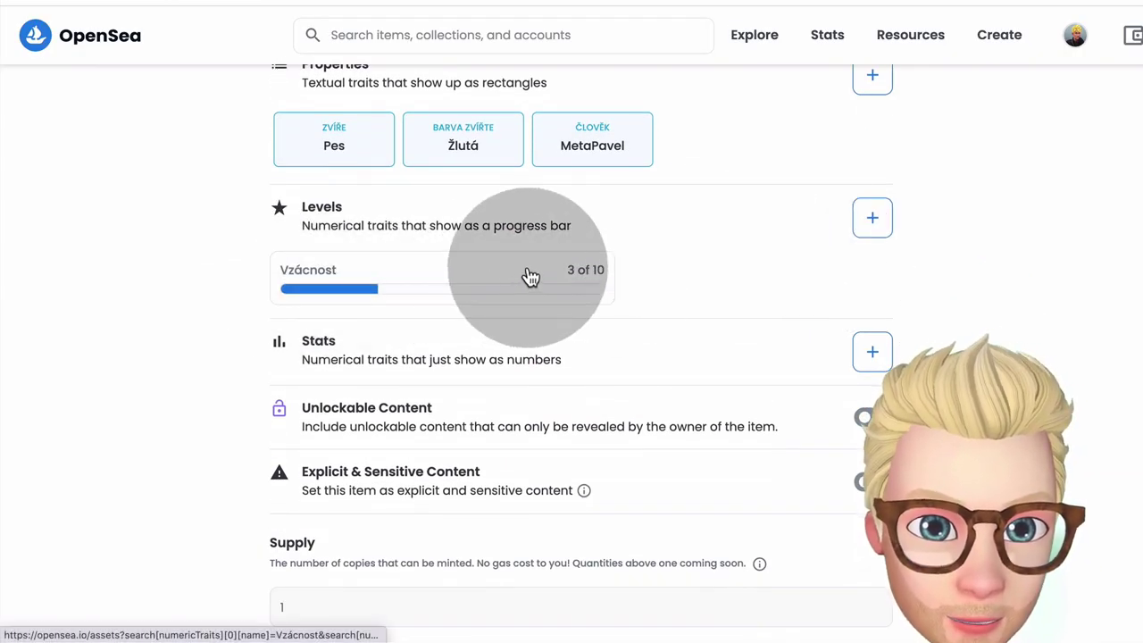
Step: Edit the Vzácnost level to a value of 7 and save the change
{"action": "left_click", "coordinate": [530, 277]}
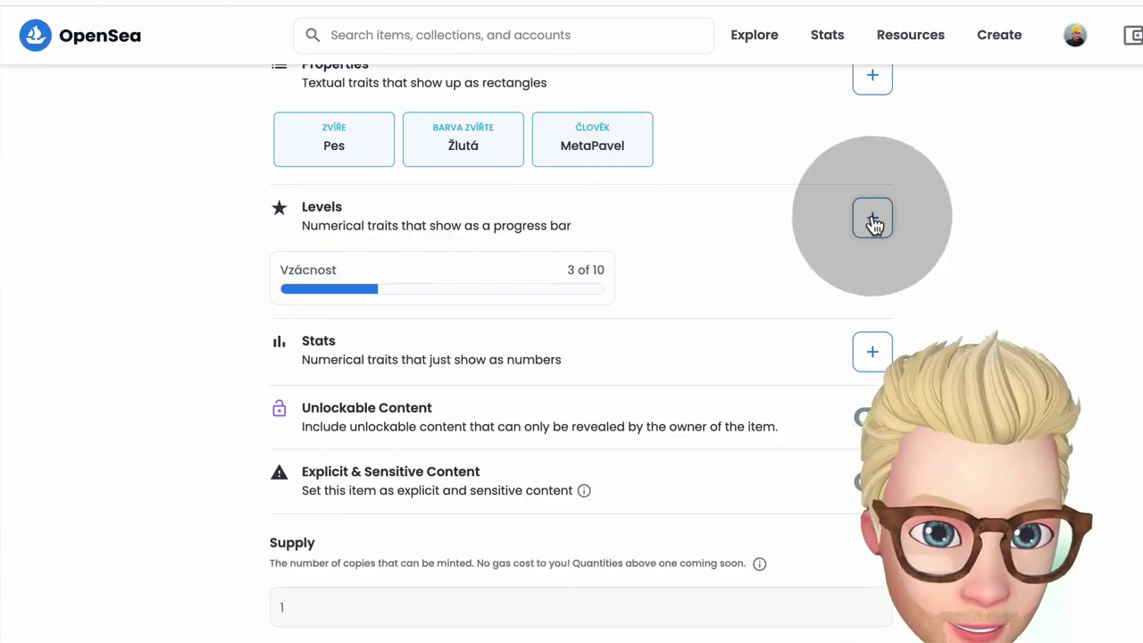
{"action": "left_click", "coordinate": [873, 219]}
{"action": "double_click", "coordinate": [630, 264]}
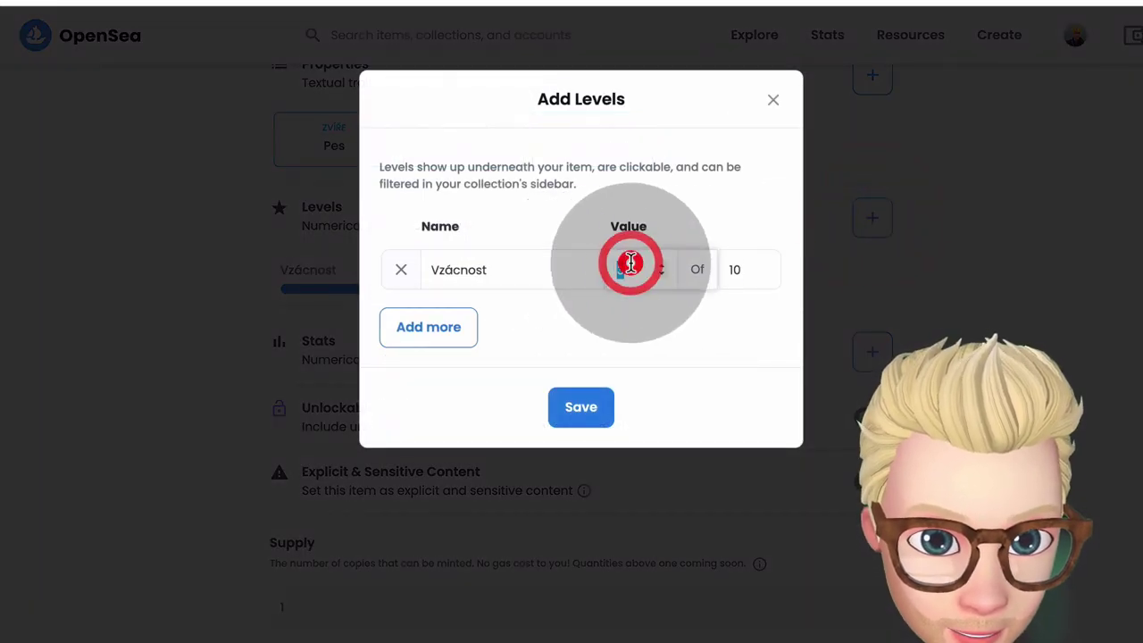
{"action": "type", "text": "7"}
{"action": "left_click", "coordinate": [612, 312]}
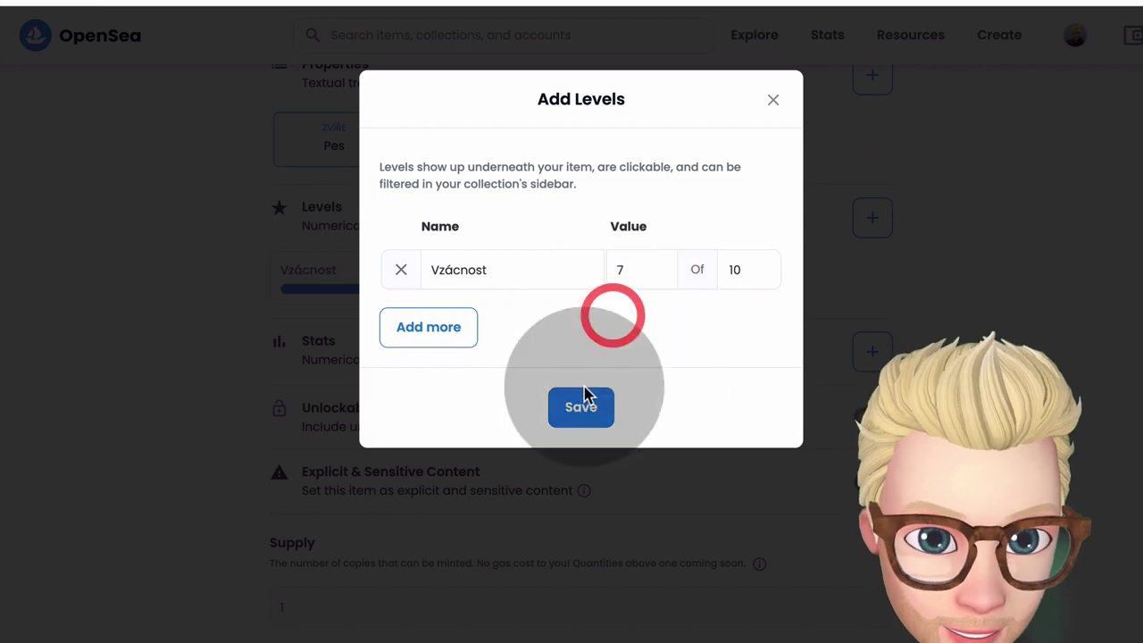
{"action": "left_click", "coordinate": [596, 407]}
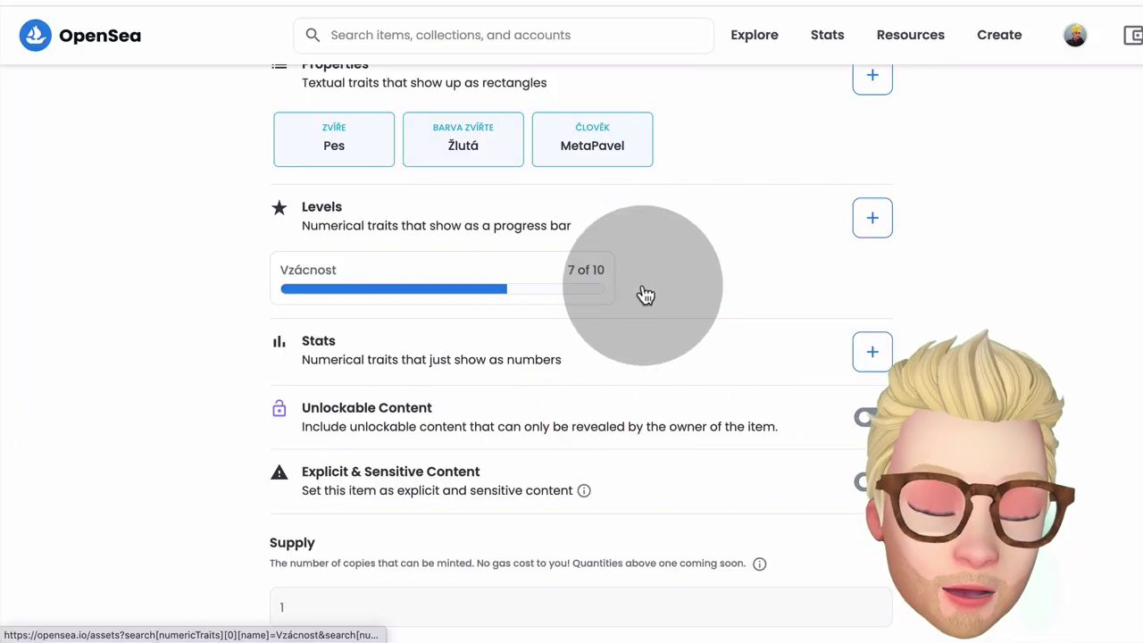
Step: Check which fields a stat entry offers and close its dialog without adding one
{"action": "scroll", "coordinate": [803, 286], "scroll_direction": "down", "scroll_amount": 1}
{"action": "left_click", "coordinate": [872, 275]}
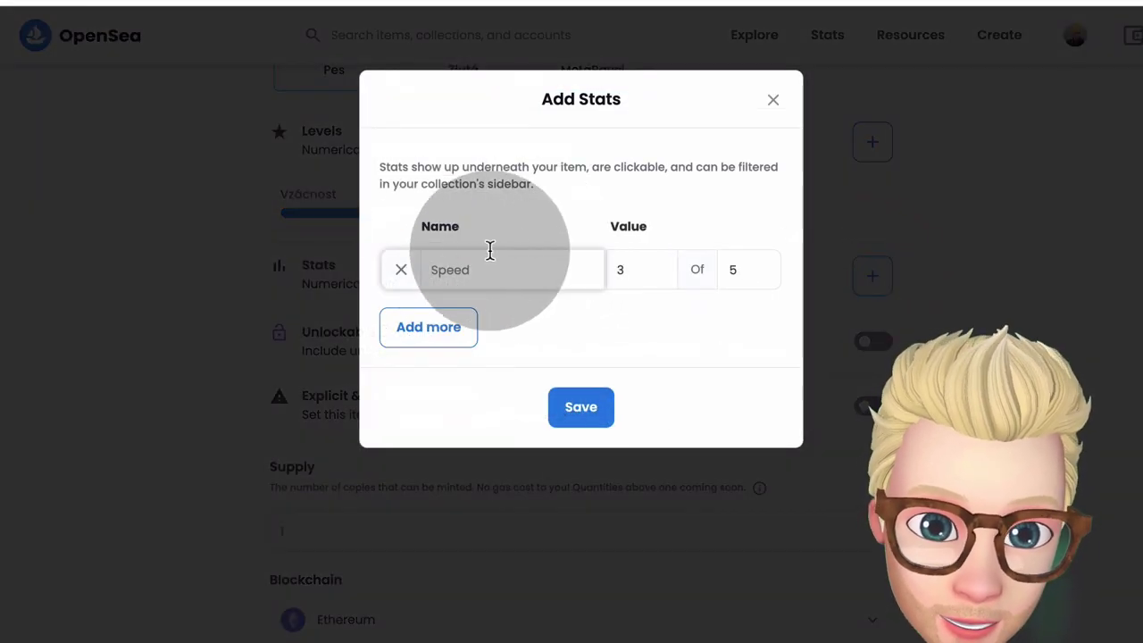
{"action": "left_click", "coordinate": [772, 100]}
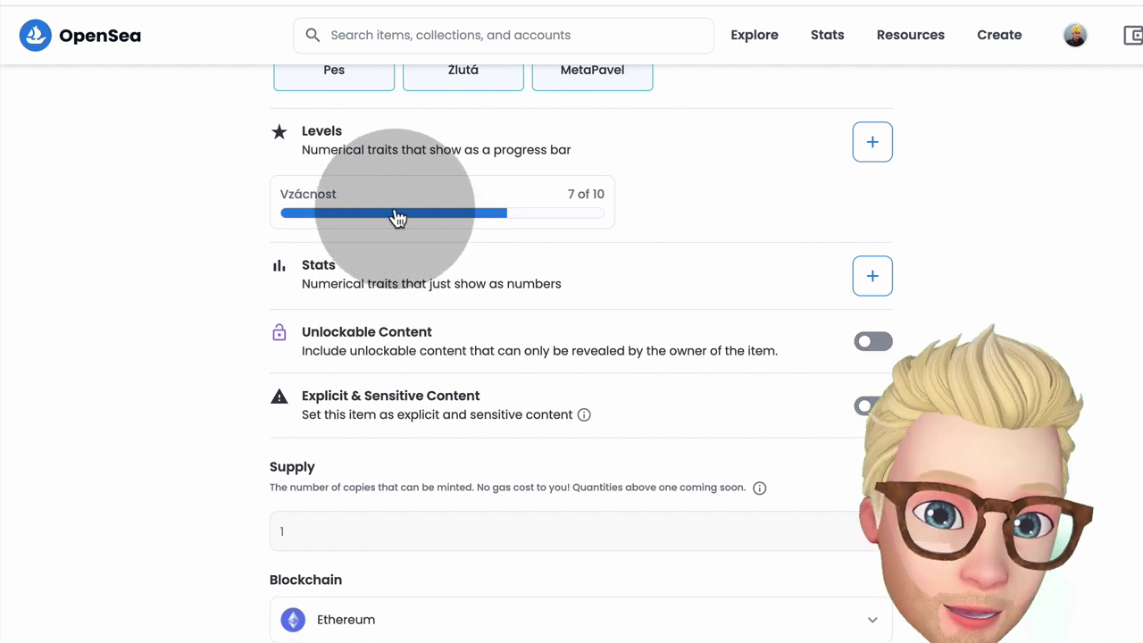
{"action": "scroll", "coordinate": [540, 308], "scroll_direction": "up", "scroll_amount": 2}
{"action": "scroll", "coordinate": [554, 331], "scroll_direction": "down", "scroll_amount": 3}
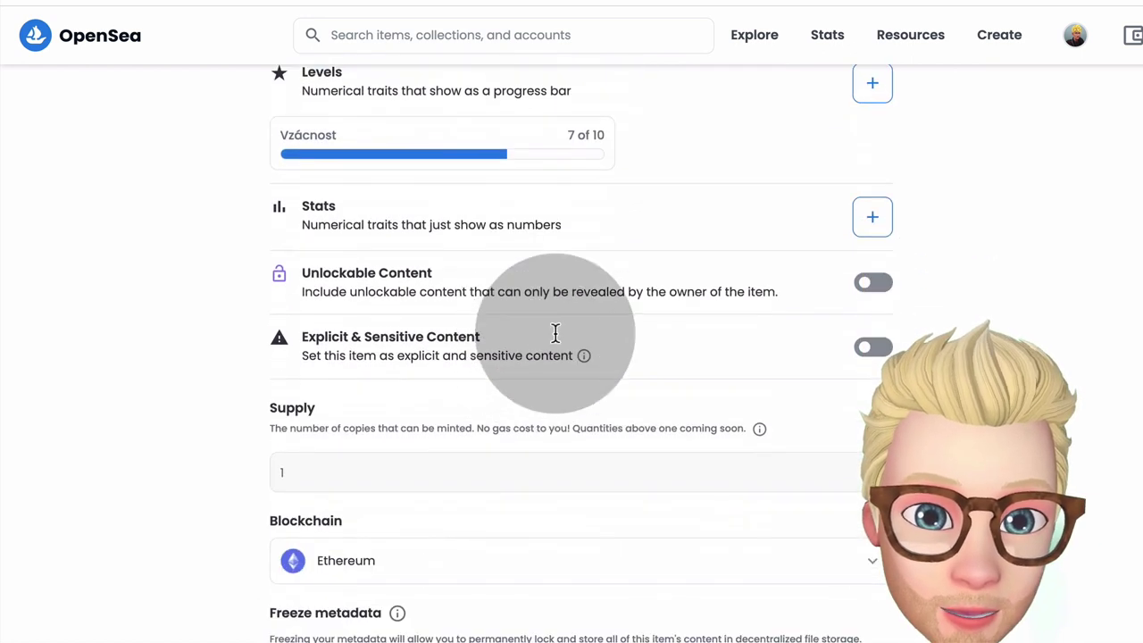
Step: Enable unlockable content for the item and begin its text with "Pokud chcete odhalit plné využití a hodnotu tohoto NFT,"
{"action": "left_click", "coordinate": [870, 284]}
{"action": "left_click", "coordinate": [482, 346]}
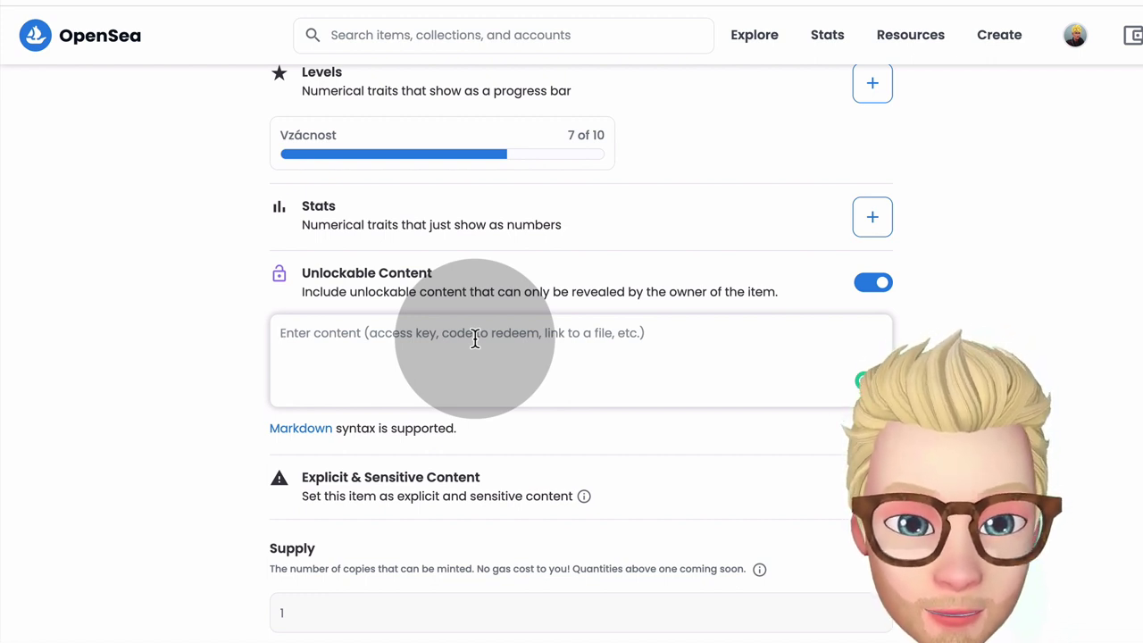
{"action": "type", "text": "P"}
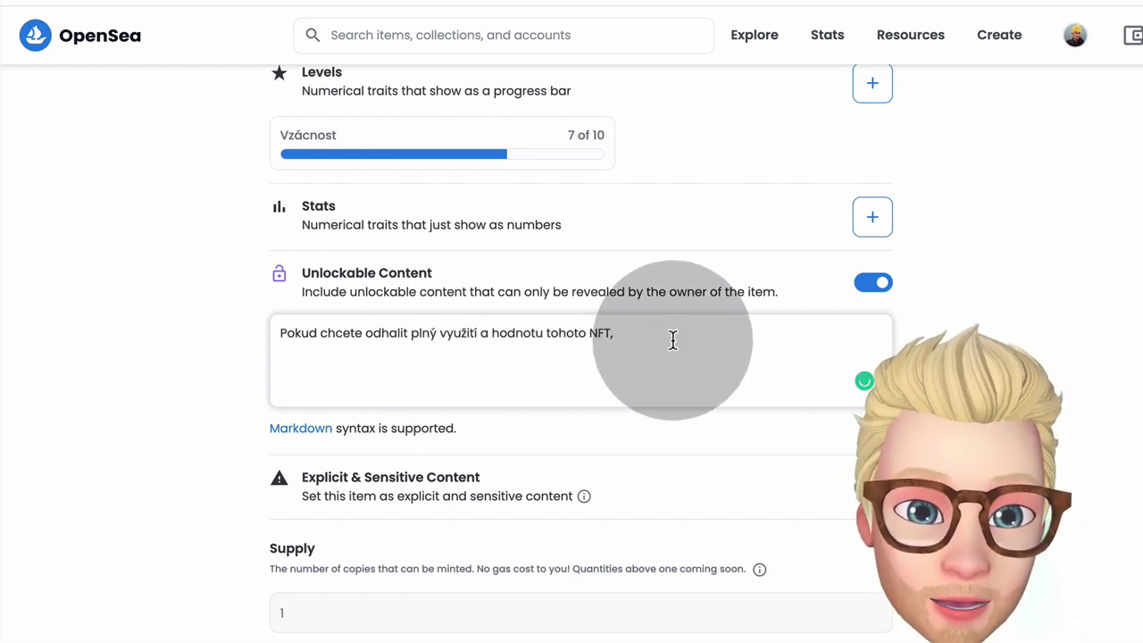
{"action": "left_click", "coordinate": [438, 332]}
{"action": "key", "text": "BackSpace"}
{"action": "type", "text": "é"}
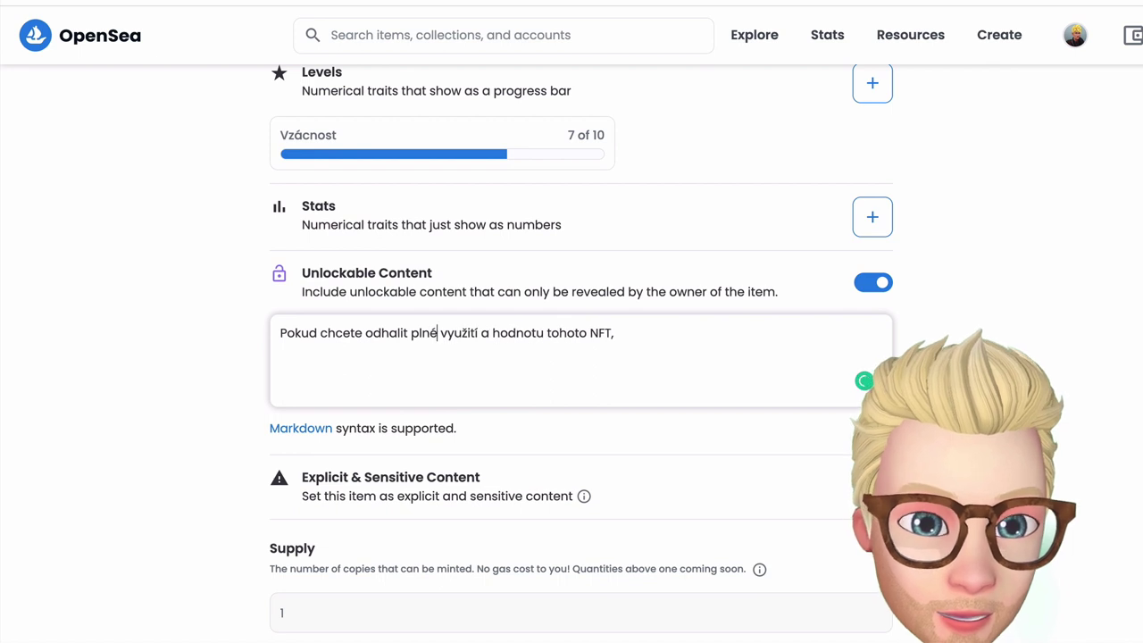
Step: Continue the unlockable content with "napište na", the contact e-mail address and "a uveďte skrytý kód..."
{"action": "left_click", "coordinate": [645, 347]}
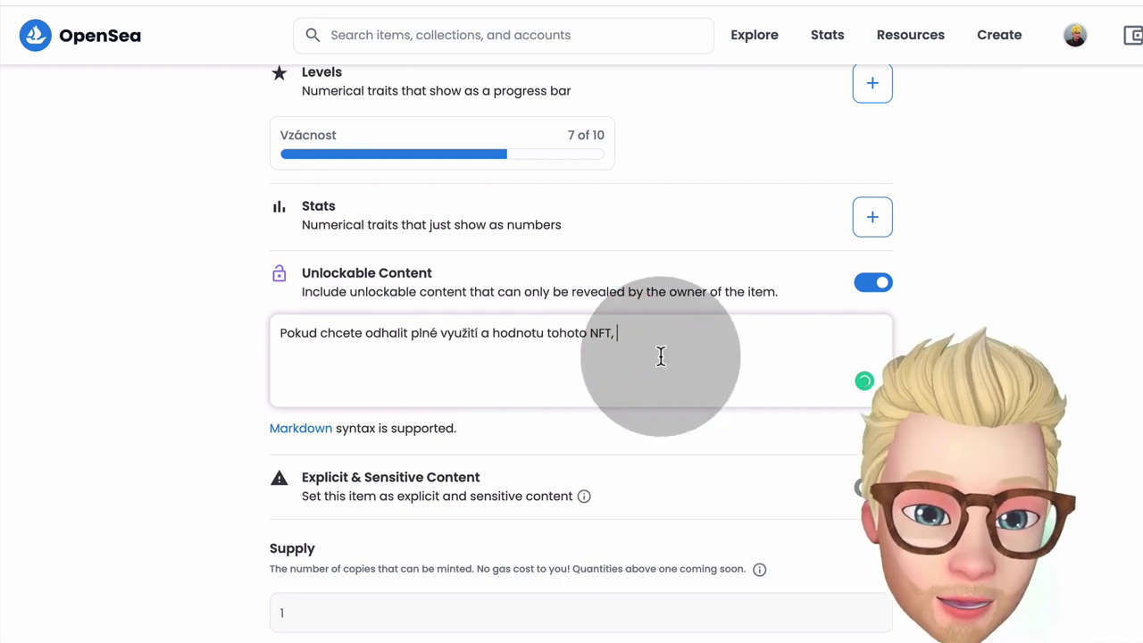
{"action": "type", "text": "n"}
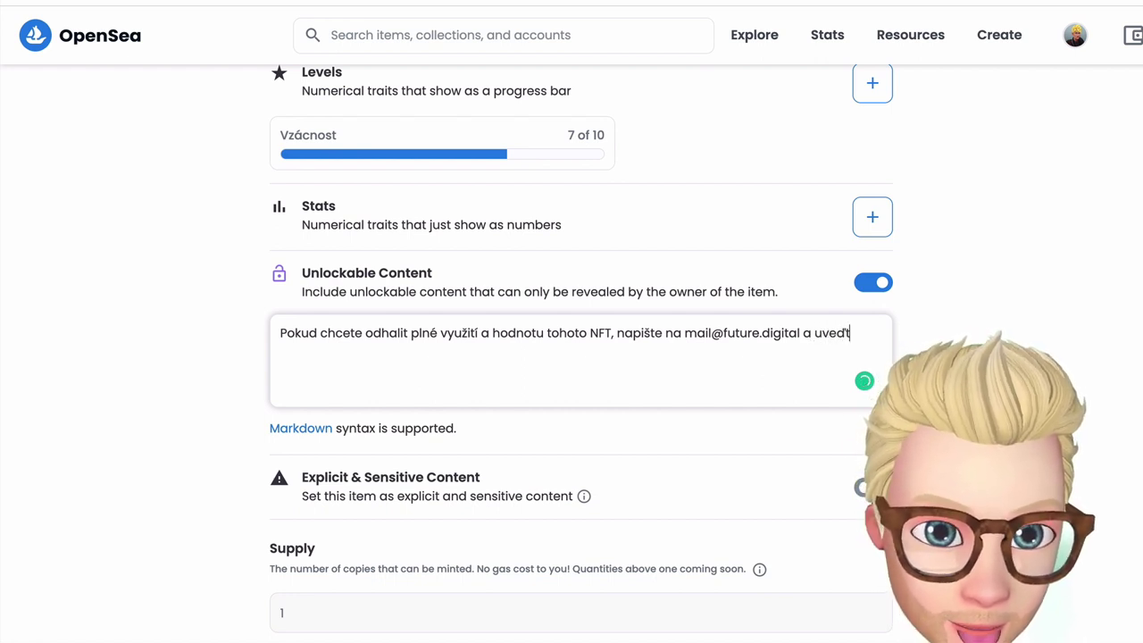
{"action": "left_click", "coordinate": [677, 393]}
{"action": "type", "text": "skrytý kód..."}
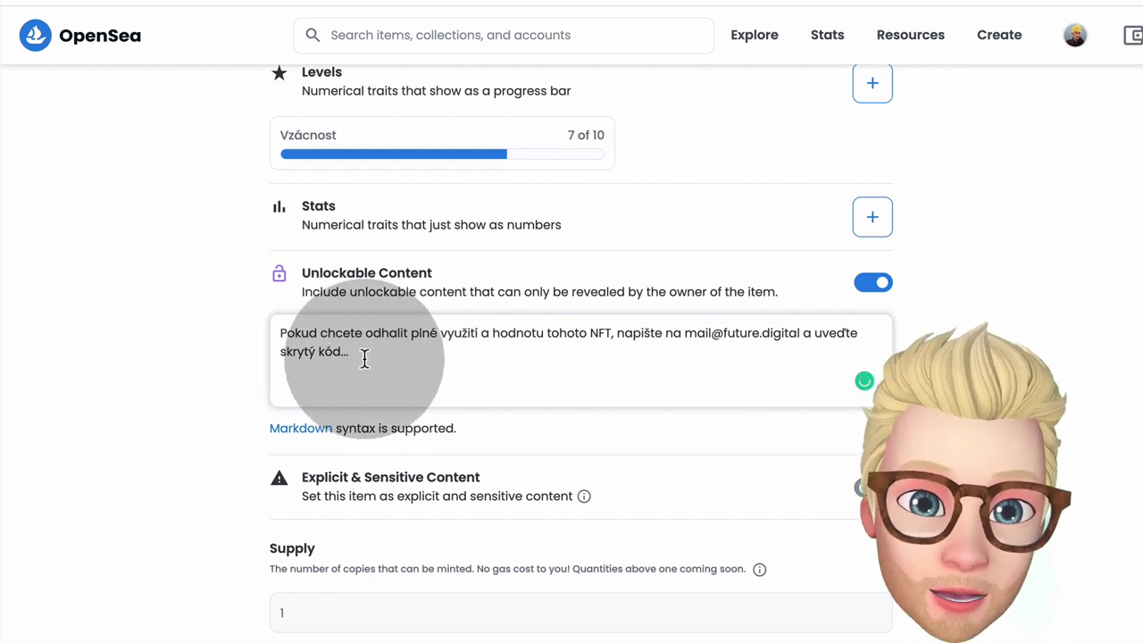
Step: Append the hidden redemption code to the end of the unlockable content text
{"action": "scroll", "coordinate": [359, 355], "scroll_direction": "down", "scroll_amount": 1}
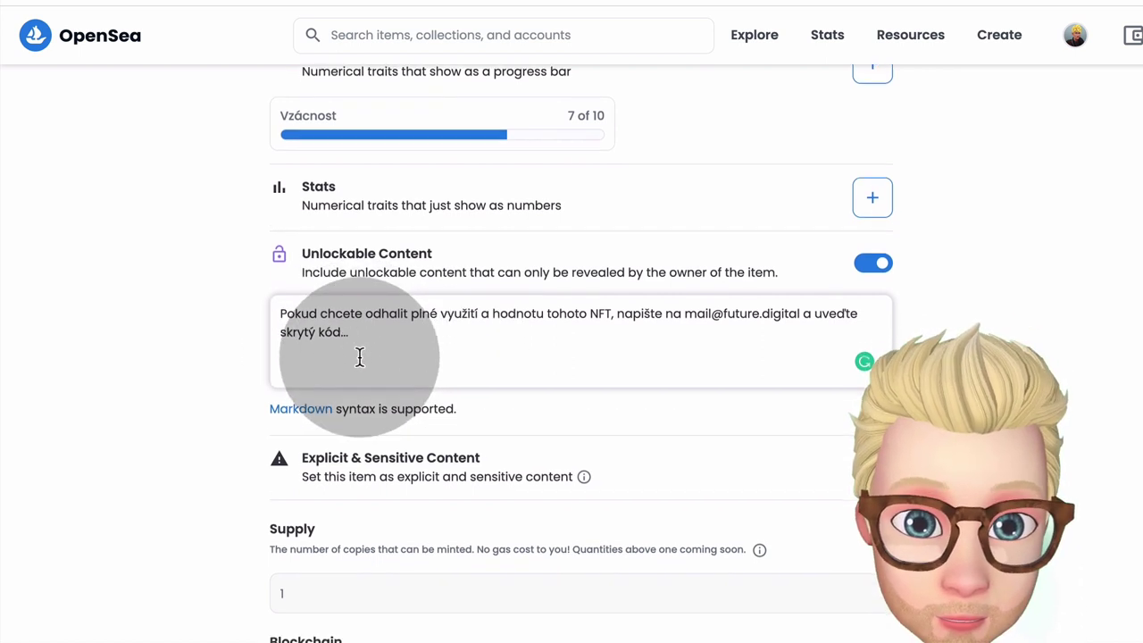
{"action": "scroll", "coordinate": [377, 324], "scroll_direction": "down", "scroll_amount": 2}
{"action": "scroll", "coordinate": [380, 324], "scroll_direction": "down", "scroll_amount": 2}
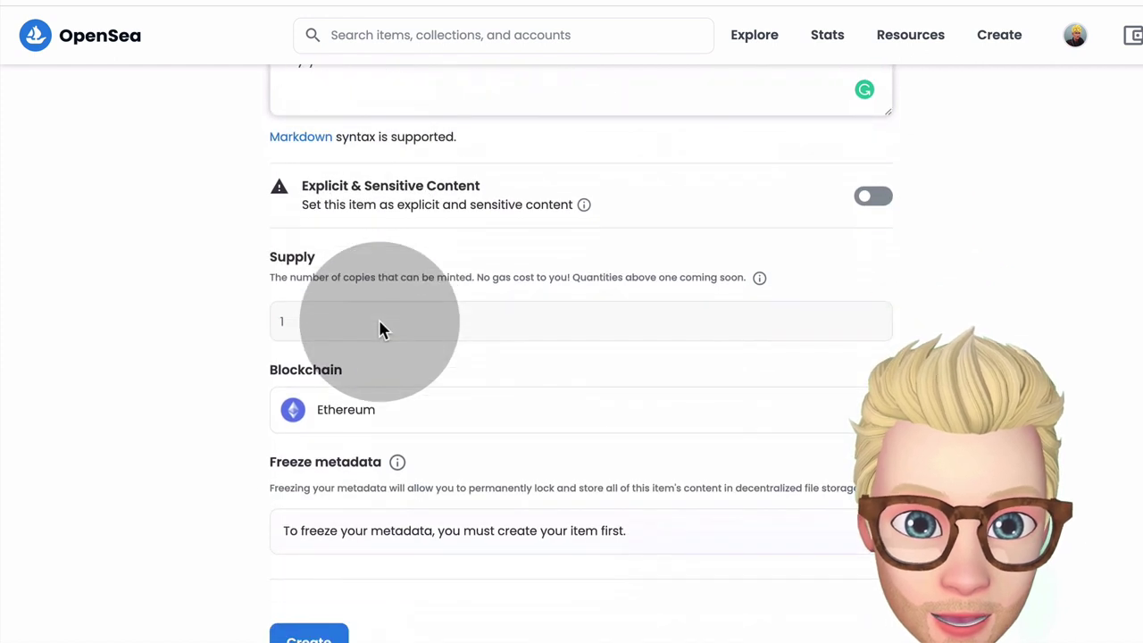
{"action": "scroll", "coordinate": [379, 326], "scroll_direction": "up", "scroll_amount": 1}
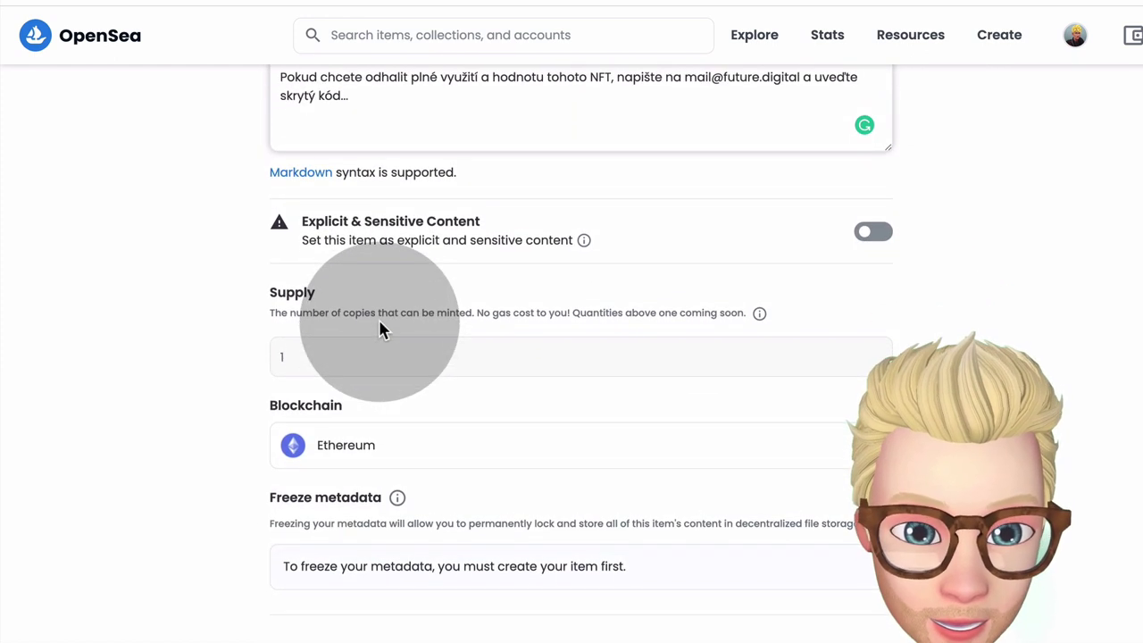
{"action": "type", "text": "x"}
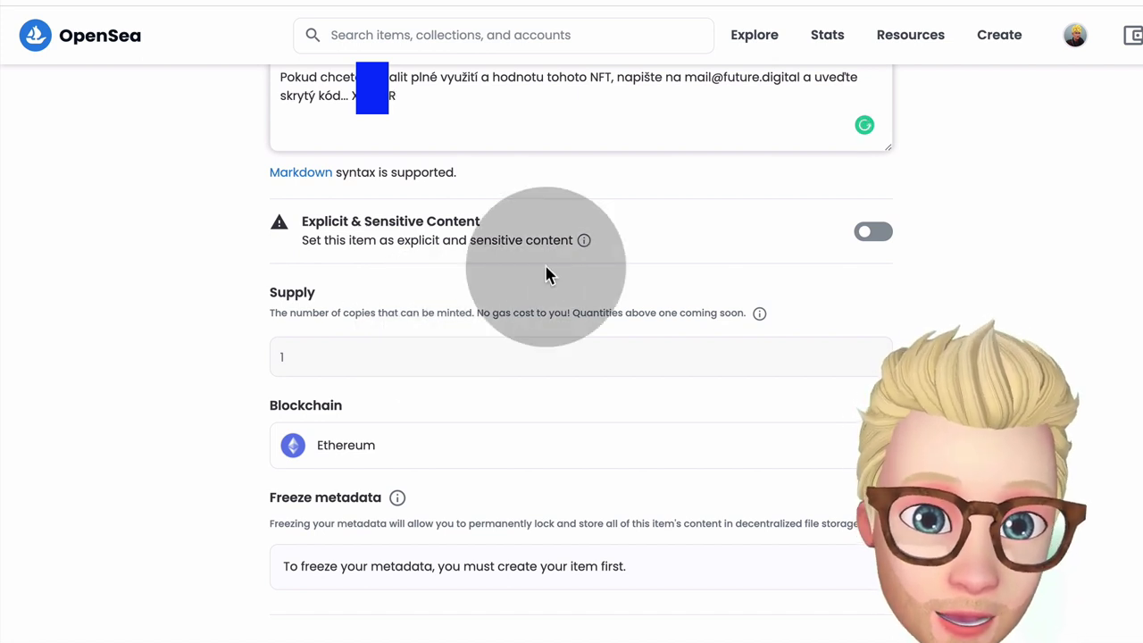
Step: Keep the supply and Ethereum blockchain settings, create the item, and dismiss the creation dialog
{"action": "scroll", "coordinate": [544, 264], "scroll_direction": "down", "scroll_amount": 1}
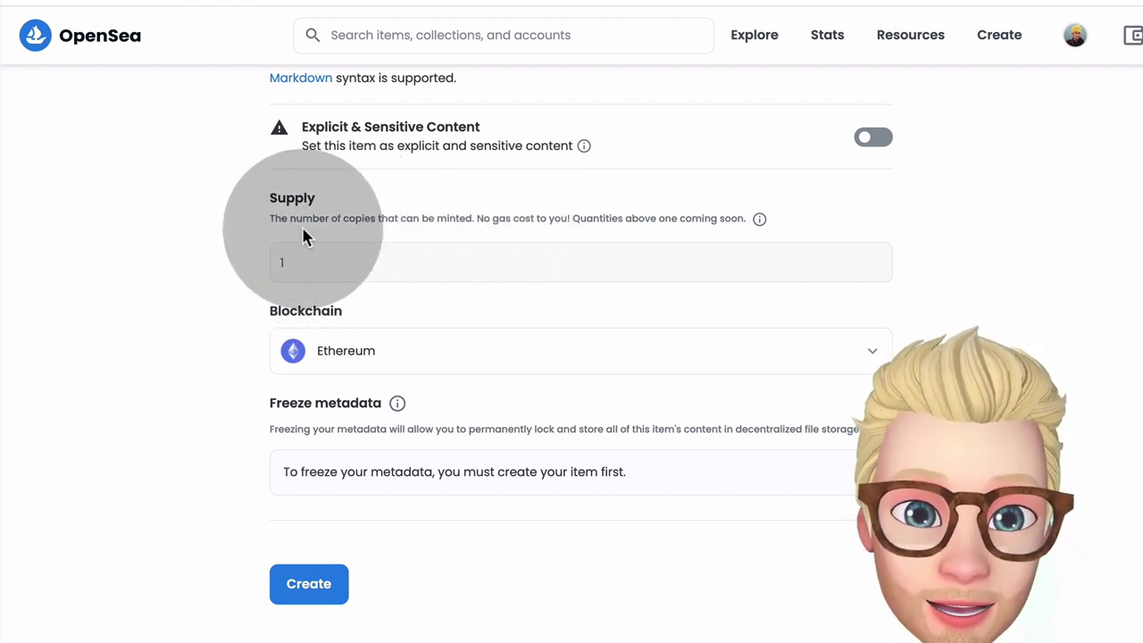
{"action": "scroll", "coordinate": [305, 265], "scroll_direction": "down", "scroll_amount": 1}
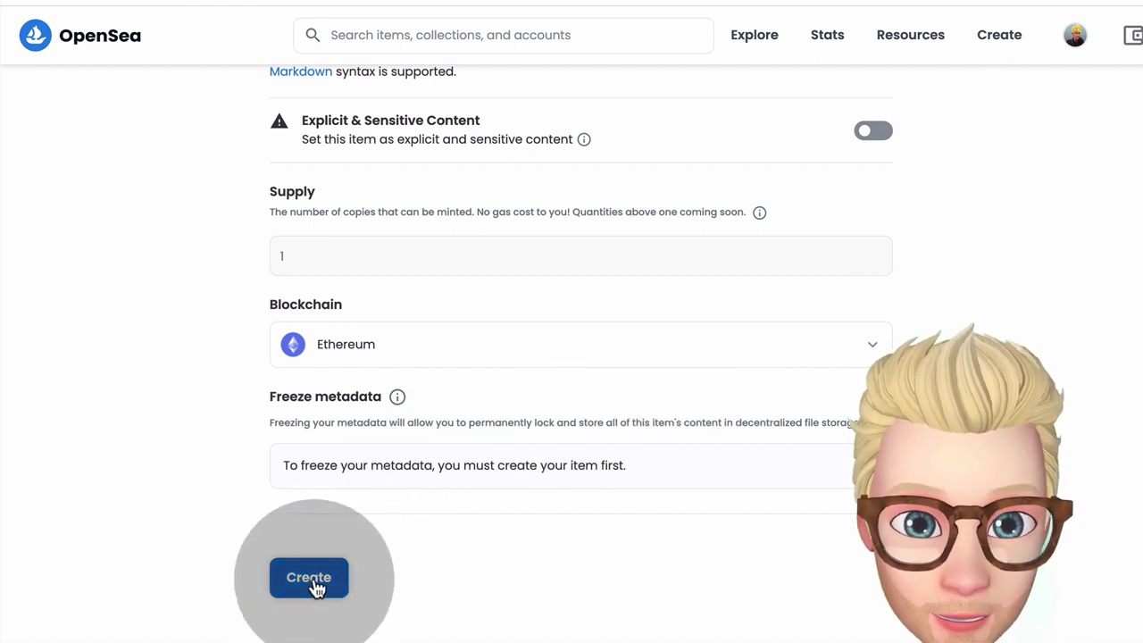
{"action": "left_click", "coordinate": [312, 580]}
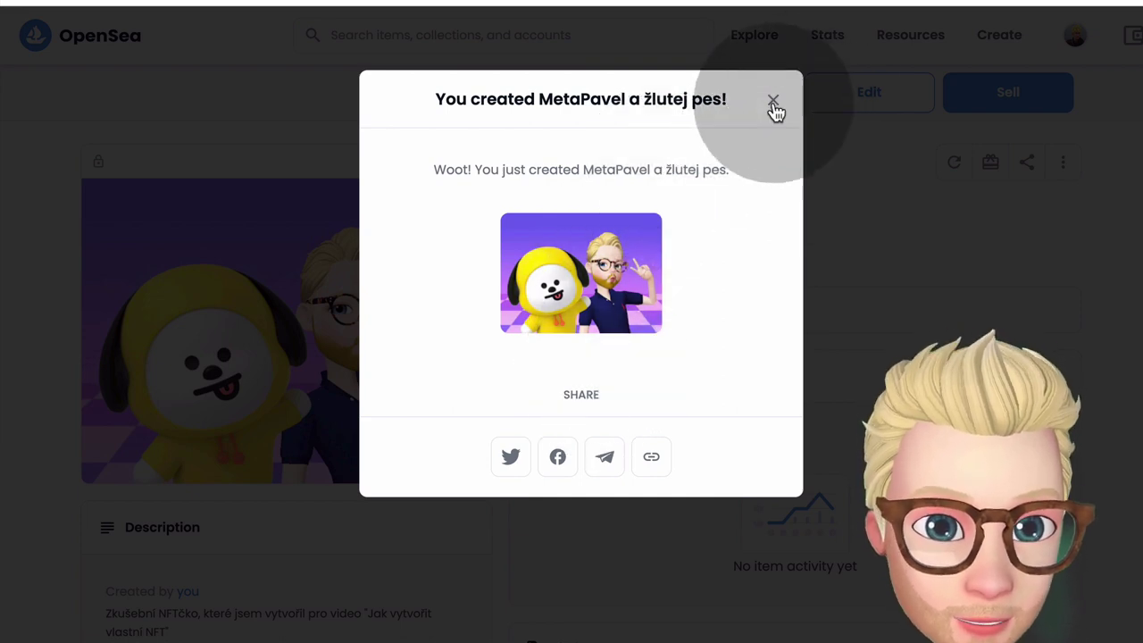
{"action": "left_click", "coordinate": [773, 101]}
Step: Review the created item's description, properties, levels and activity on its page
{"action": "scroll", "coordinate": [636, 214], "scroll_direction": "down", "scroll_amount": 5}
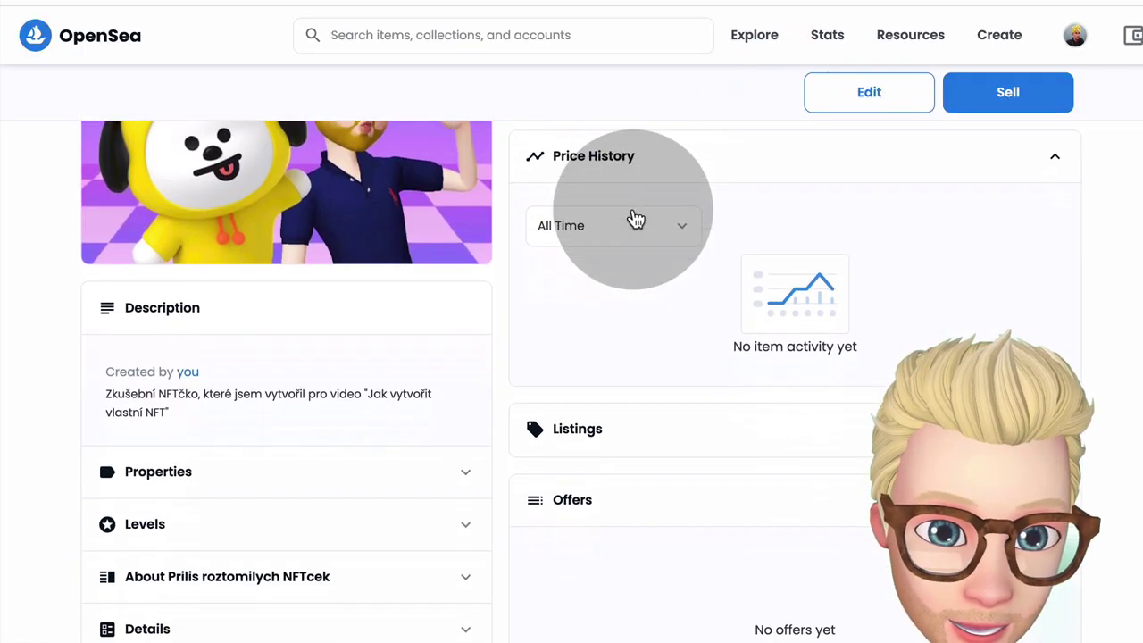
{"action": "scroll", "coordinate": [632, 214], "scroll_direction": "up", "scroll_amount": 3}
{"action": "left_click", "coordinate": [309, 403]}
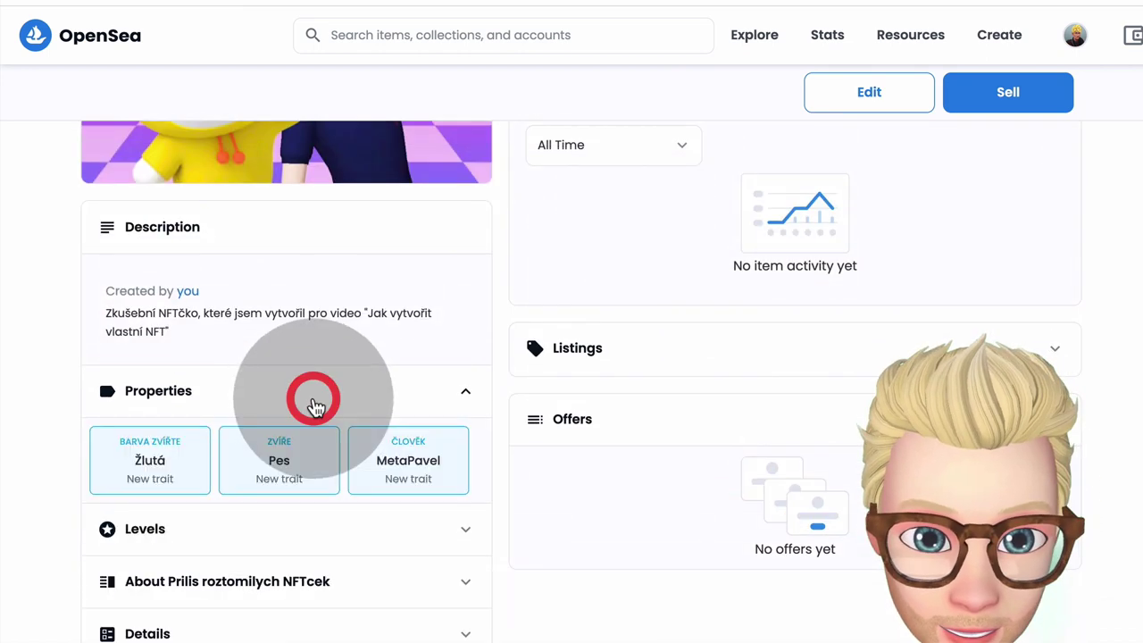
{"action": "scroll", "coordinate": [278, 414], "scroll_direction": "down", "scroll_amount": 2}
{"action": "left_click", "coordinate": [345, 413]}
{"action": "scroll", "coordinate": [347, 418], "scroll_direction": "down", "scroll_amount": 2}
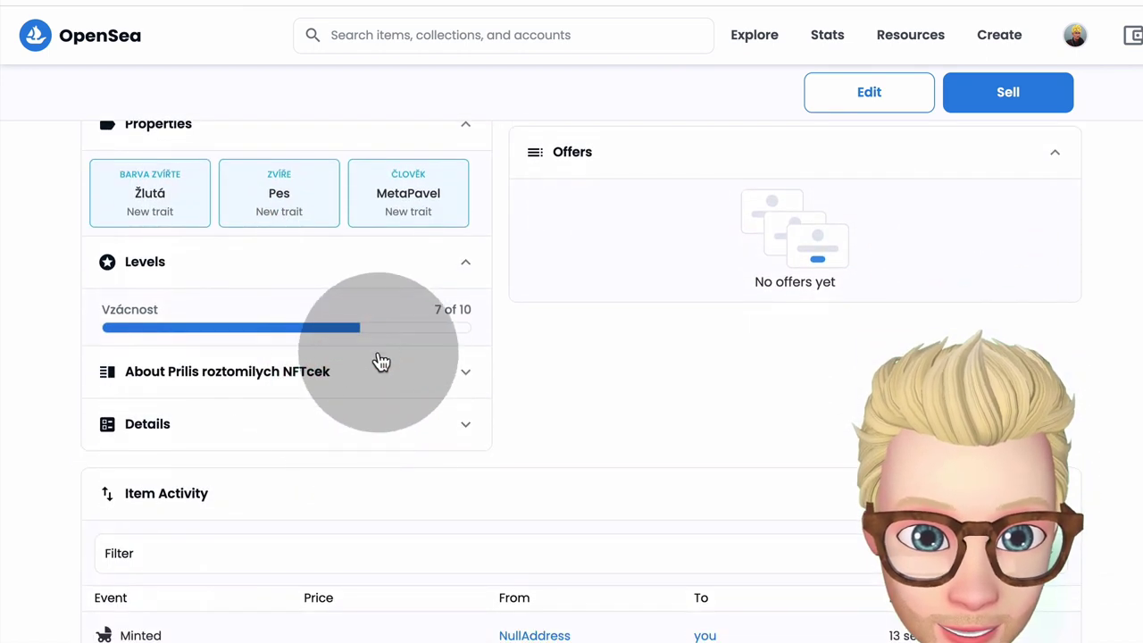
{"action": "scroll", "coordinate": [377, 448], "scroll_direction": "down", "scroll_amount": 4}
Step: Reveal the item's unlockable content to check it, and close it again
{"action": "scroll", "coordinate": [373, 449], "scroll_direction": "up", "scroll_amount": 10}
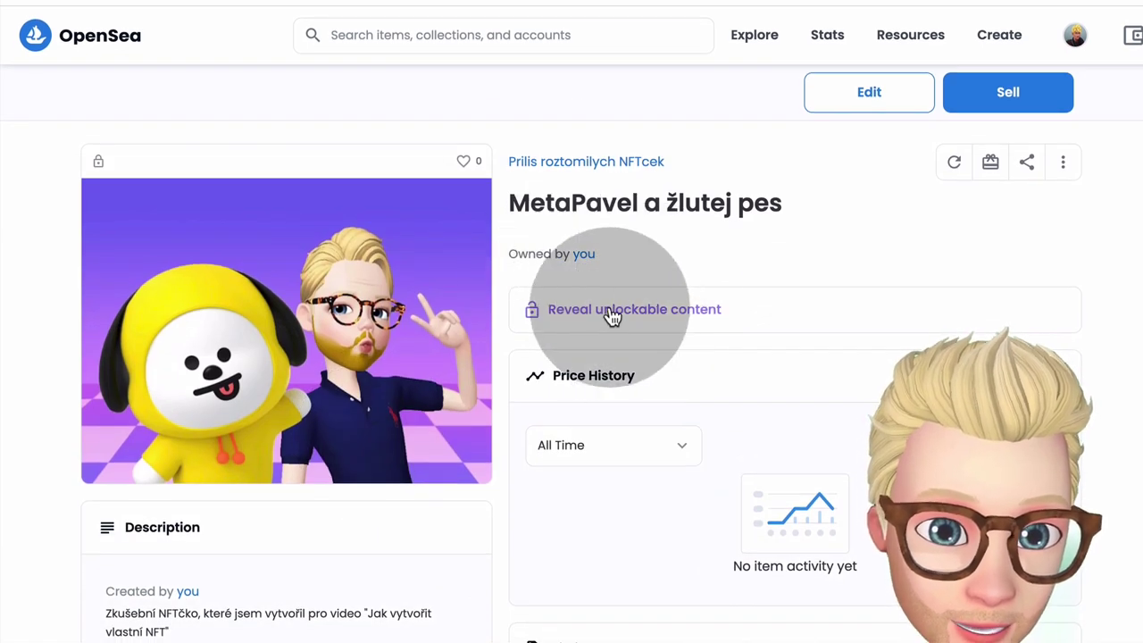
{"action": "left_click", "coordinate": [685, 312]}
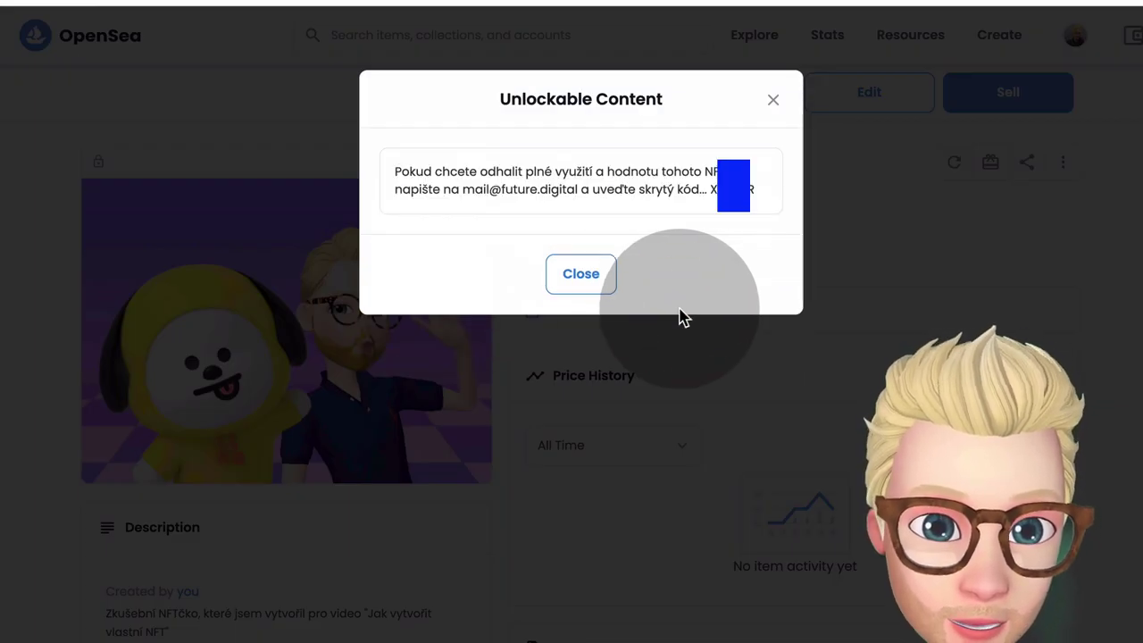
{"action": "left_click", "coordinate": [582, 277]}
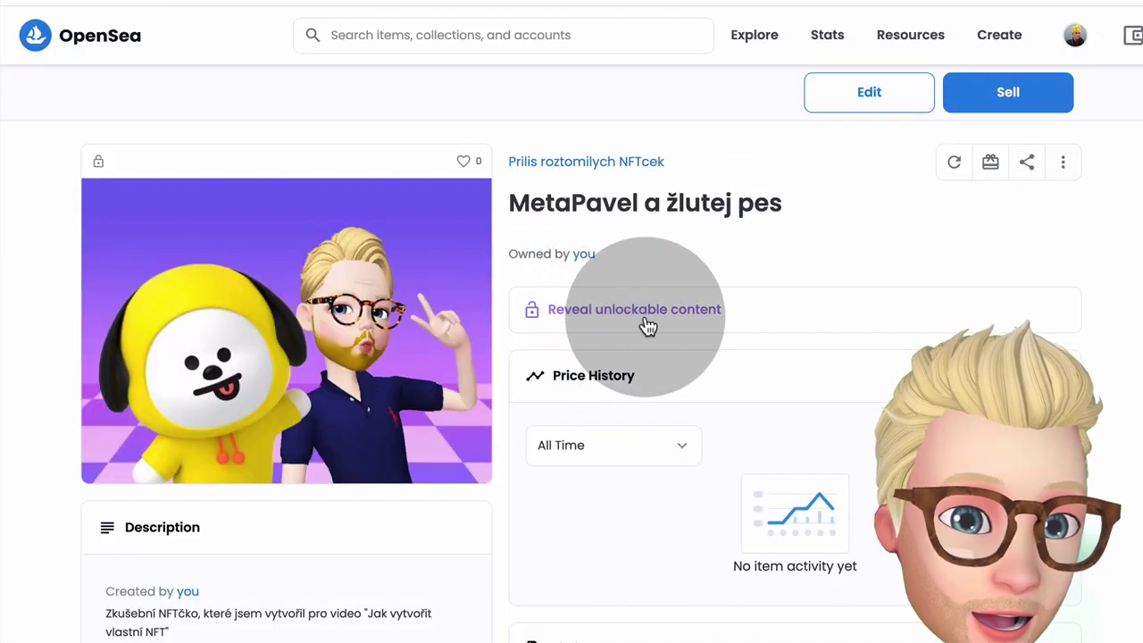
Step: Start listing the item for sale and compare the settings of the Fixed Price and Timed Auction types
{"action": "left_click", "coordinate": [1026, 105]}
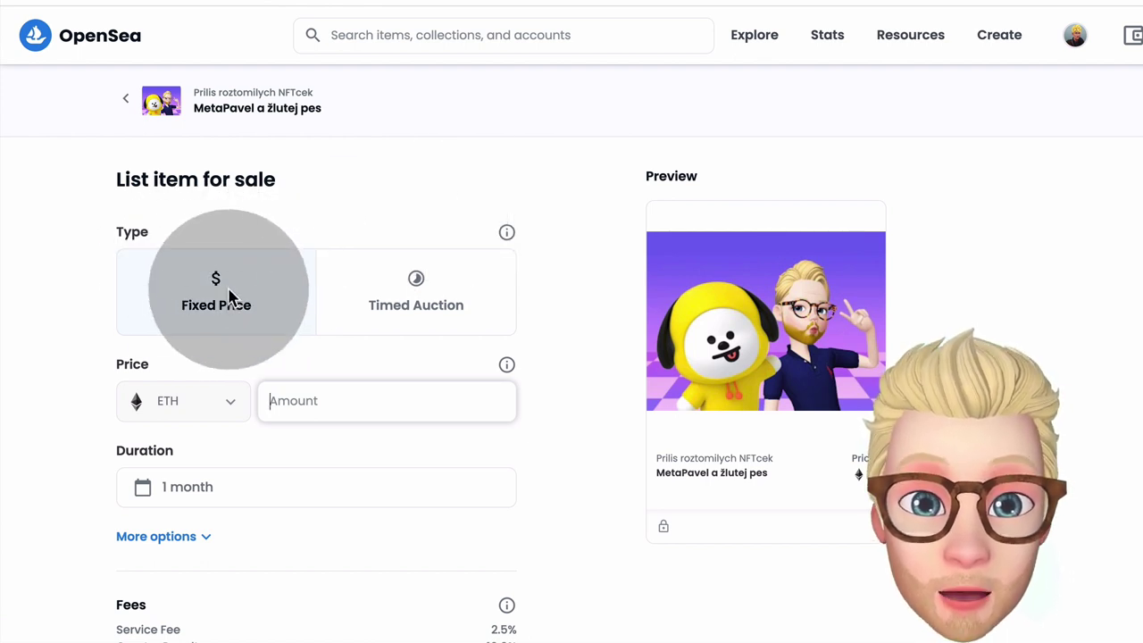
{"action": "left_click", "coordinate": [391, 306]}
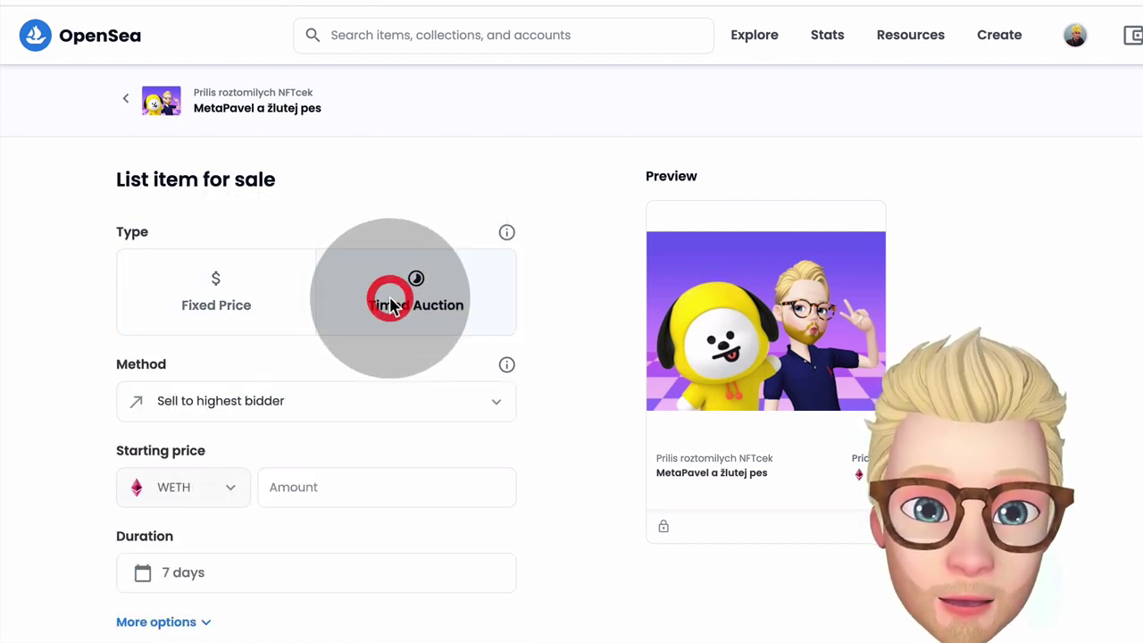
{"action": "scroll", "coordinate": [421, 317], "scroll_direction": "down", "scroll_amount": 1}
{"action": "scroll", "coordinate": [422, 318], "scroll_direction": "down", "scroll_amount": 1}
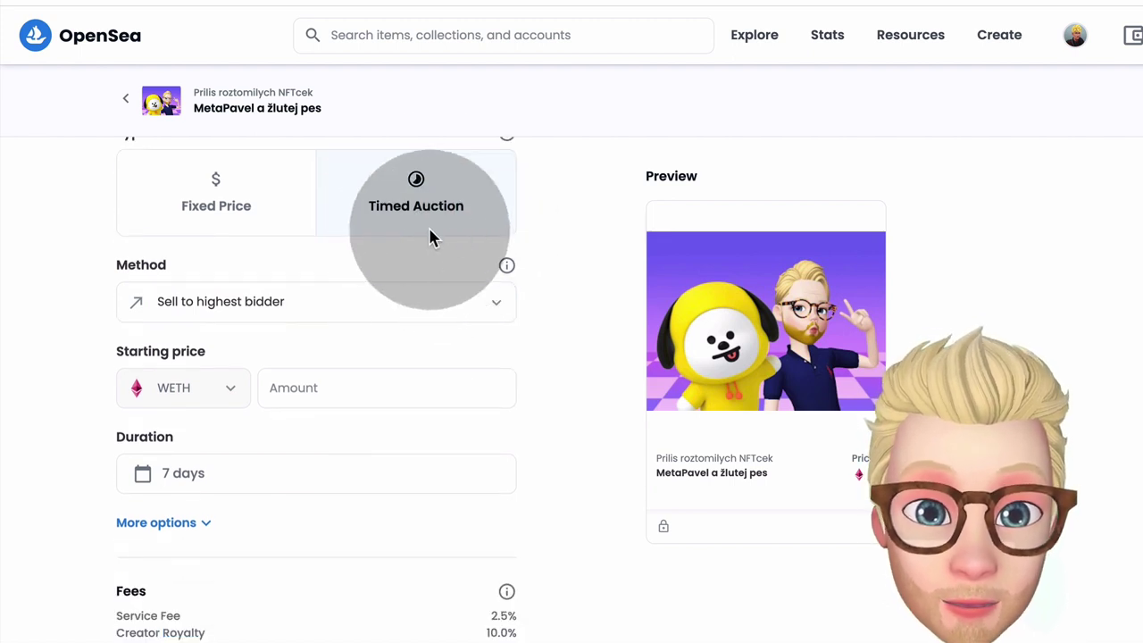
{"action": "left_click", "coordinate": [254, 190]}
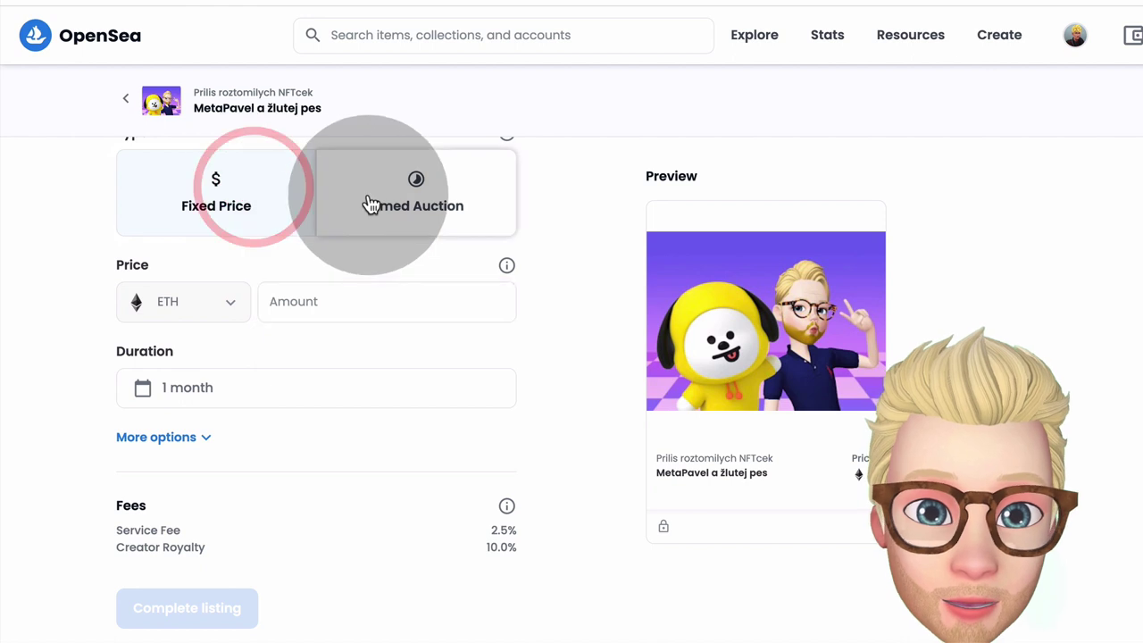
{"action": "left_click", "coordinate": [373, 202]}
{"action": "left_click", "coordinate": [219, 189]}
{"action": "left_click", "coordinate": [373, 198]}
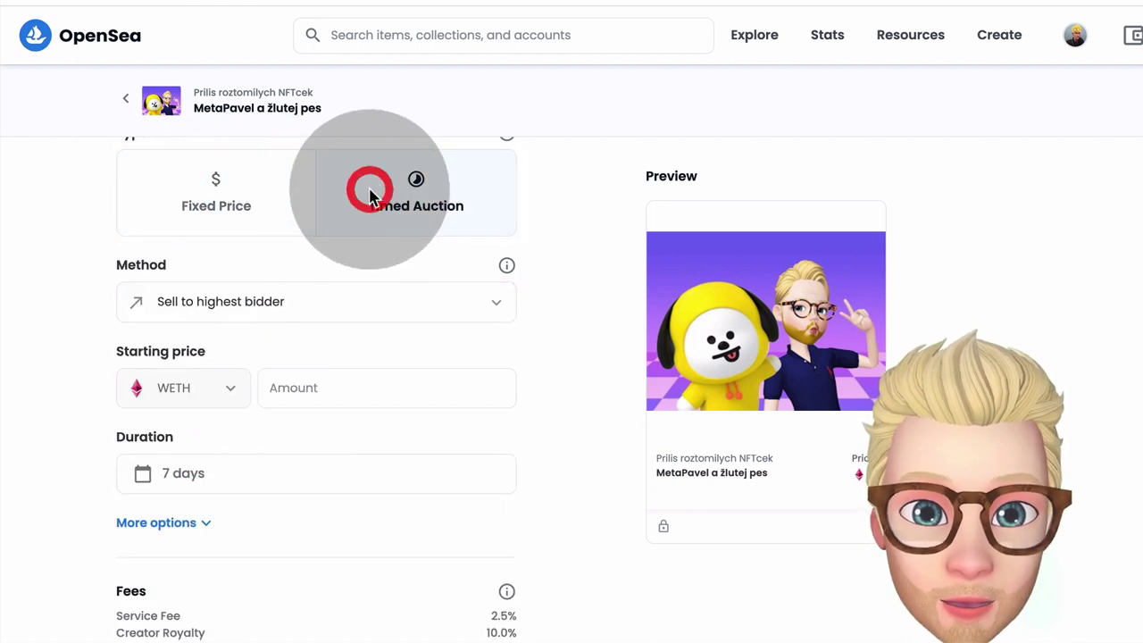
{"action": "scroll", "coordinate": [265, 189], "scroll_direction": "up", "scroll_amount": 1}
{"action": "scroll", "coordinate": [260, 447], "scroll_direction": "down", "scroll_amount": 1}
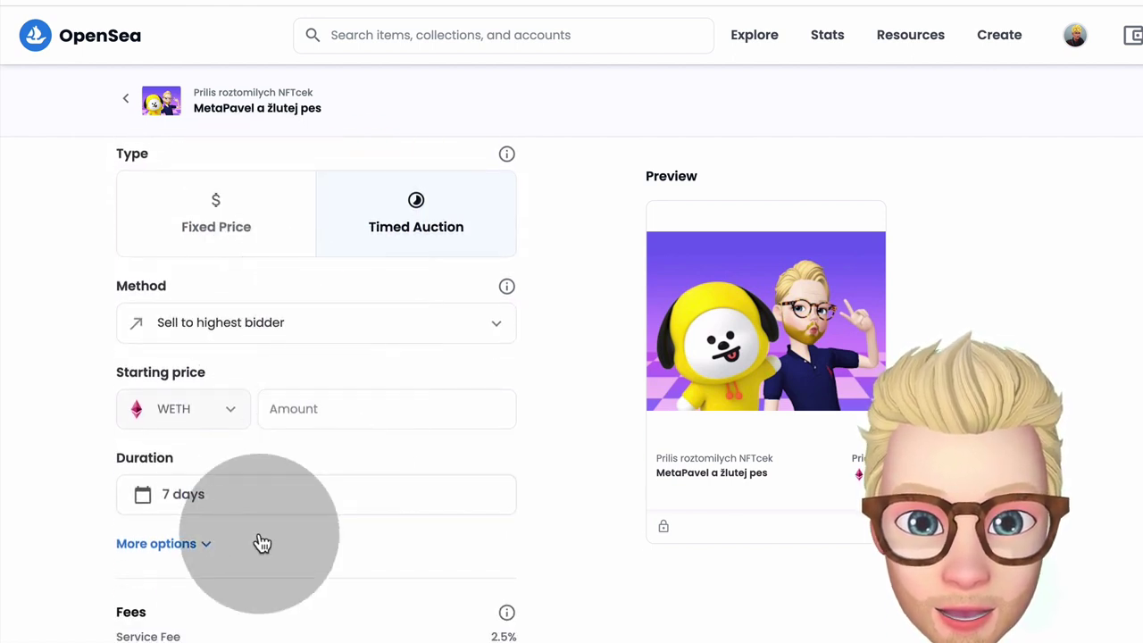
Step: Choose the Fixed Price sale type and set the price to 0.25 ETH
{"action": "left_click", "coordinate": [246, 228]}
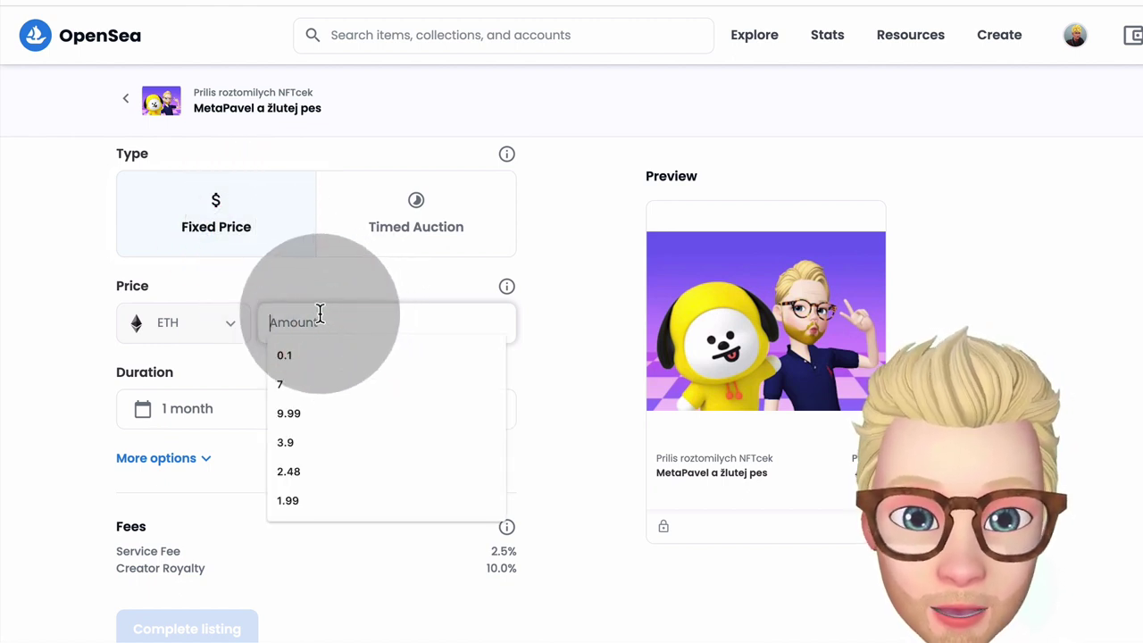
{"action": "type", "text": "0"}
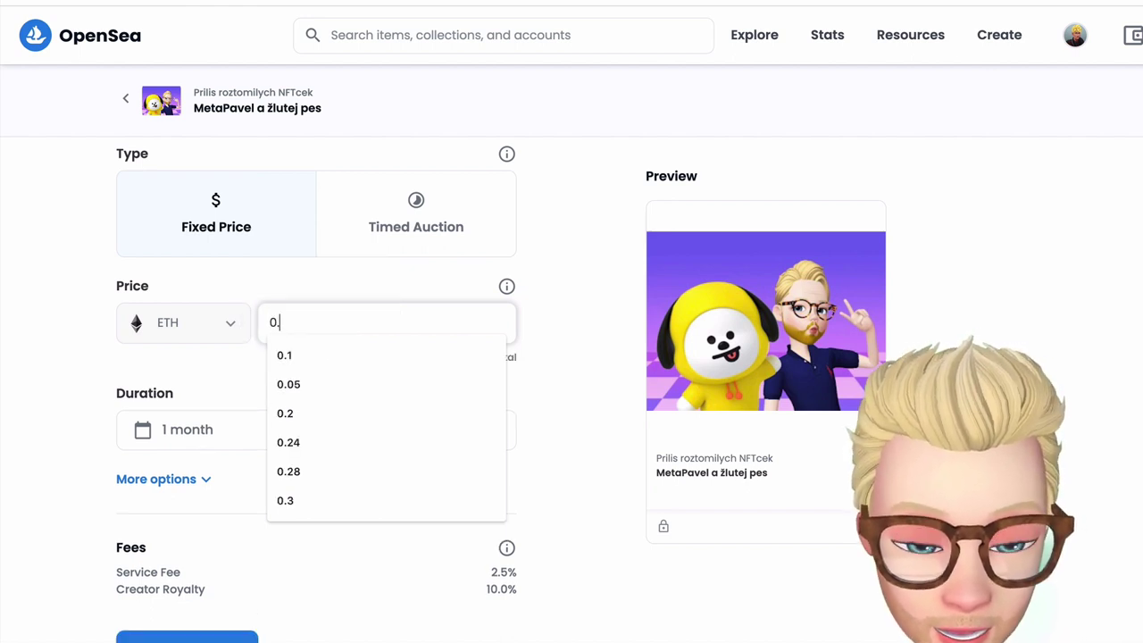
{"action": "type", "text": ".25"}
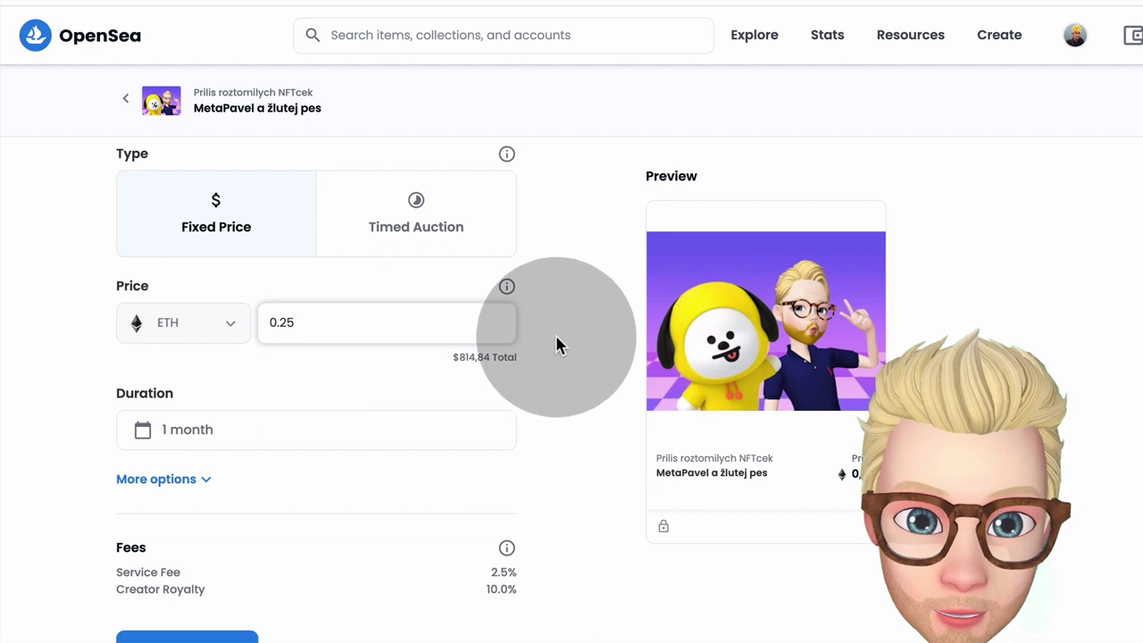
Step: Try a date range of 3 days for the listing's duration, and change it to 1 week
{"action": "scroll", "coordinate": [545, 347], "scroll_direction": "down", "scroll_amount": 2}
{"action": "left_click", "coordinate": [387, 350]}
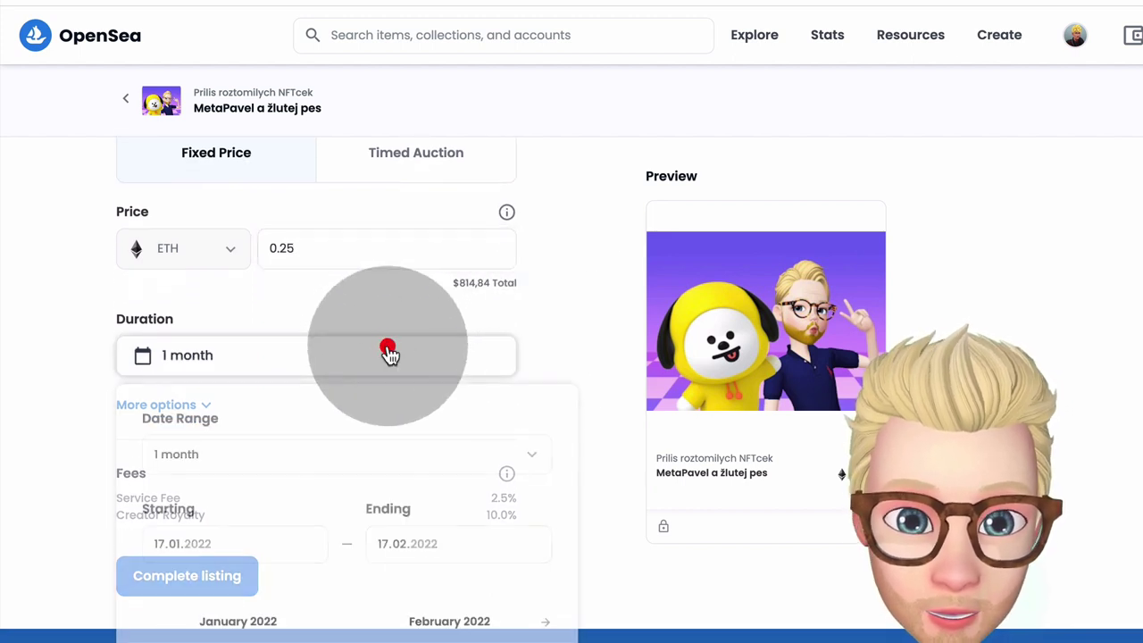
{"action": "scroll", "coordinate": [421, 283], "scroll_direction": "down", "scroll_amount": 3}
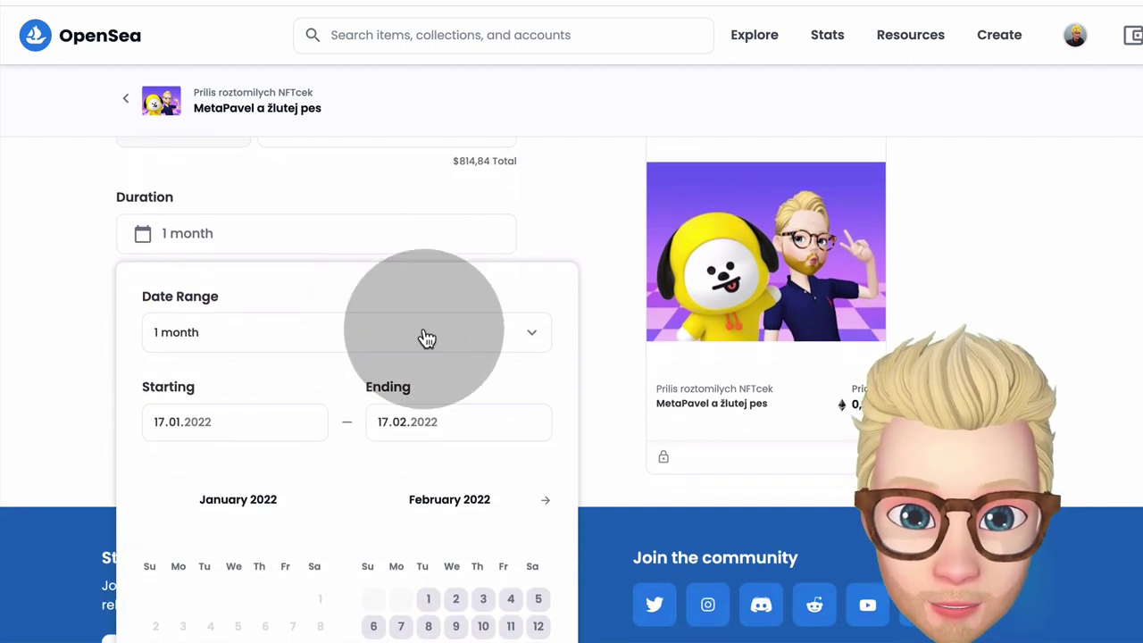
{"action": "scroll", "coordinate": [390, 349], "scroll_direction": "down", "scroll_amount": 1}
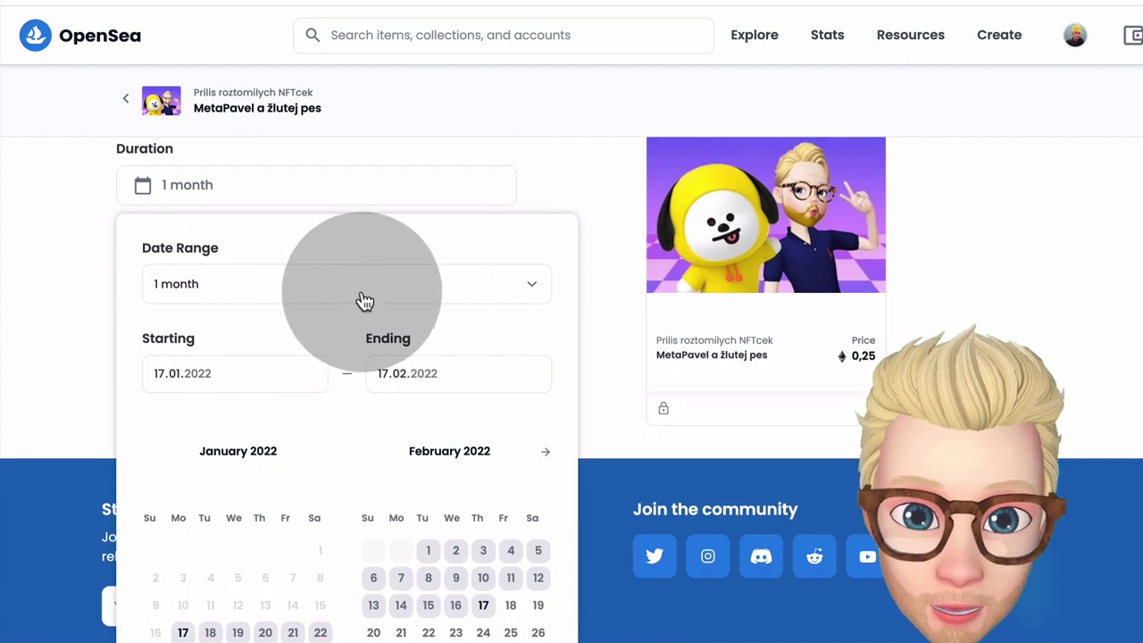
{"action": "left_click", "coordinate": [379, 285]}
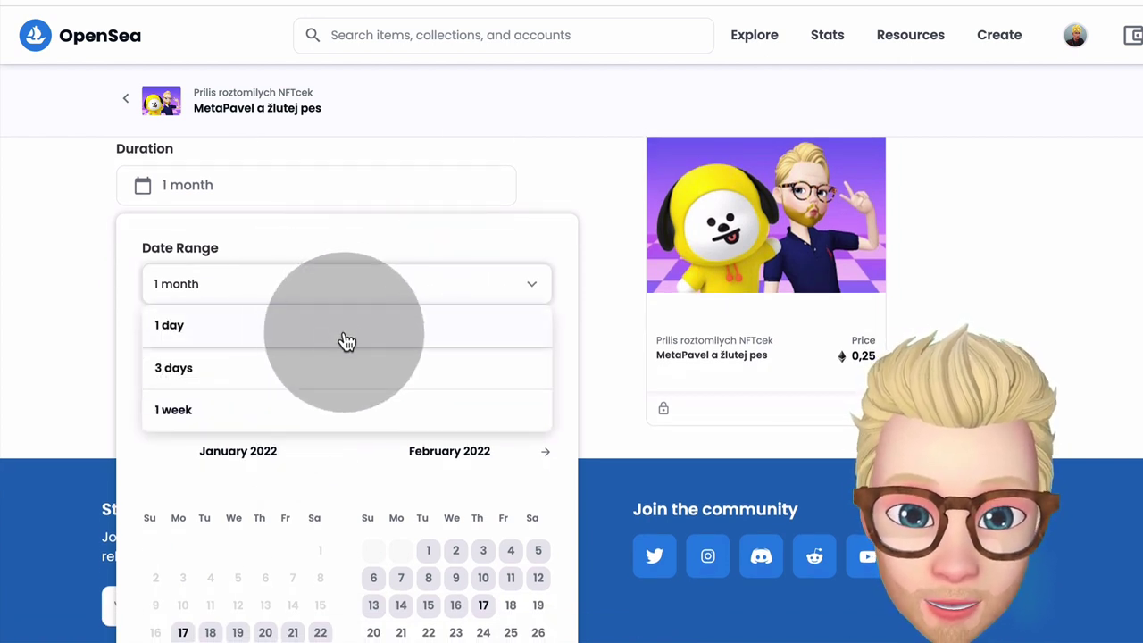
{"action": "left_click", "coordinate": [329, 369]}
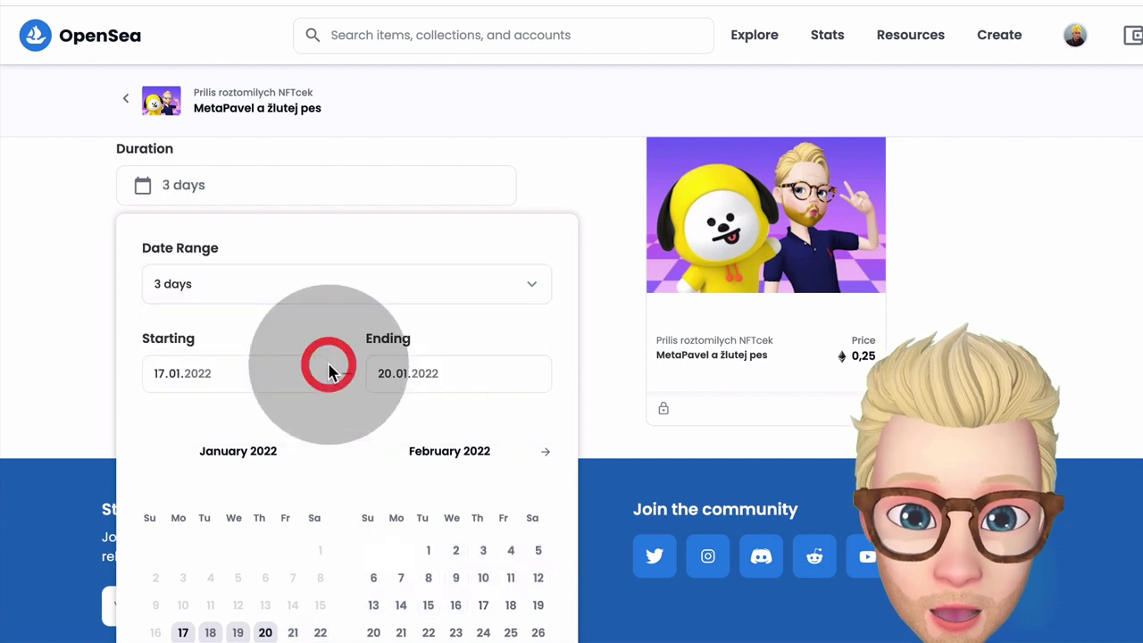
{"action": "left_click", "coordinate": [395, 286]}
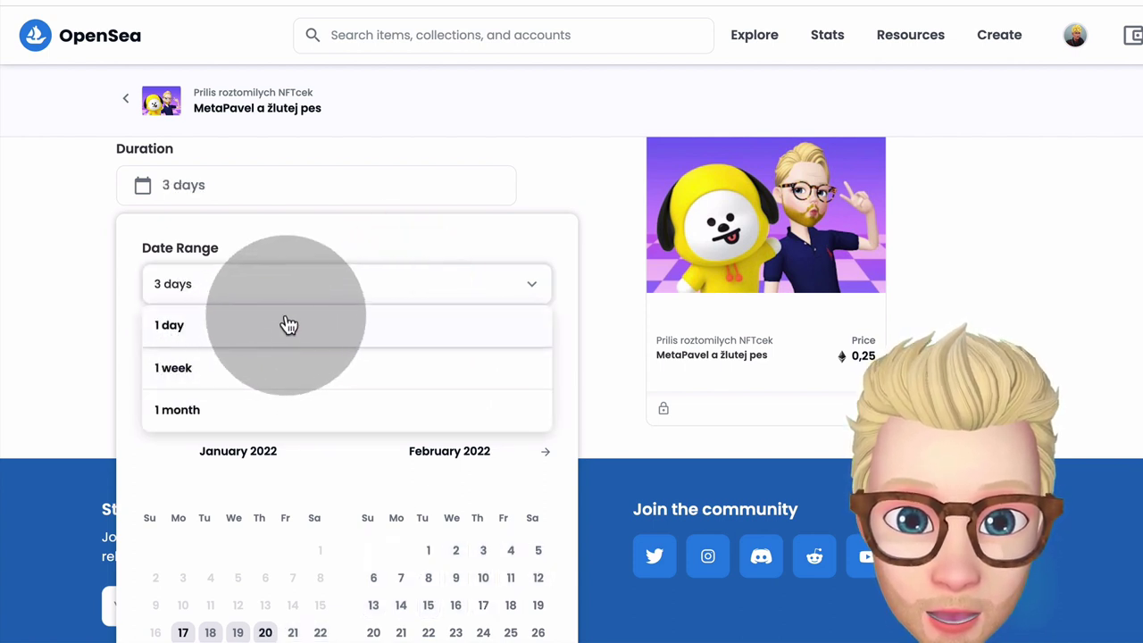
{"action": "left_click", "coordinate": [263, 370]}
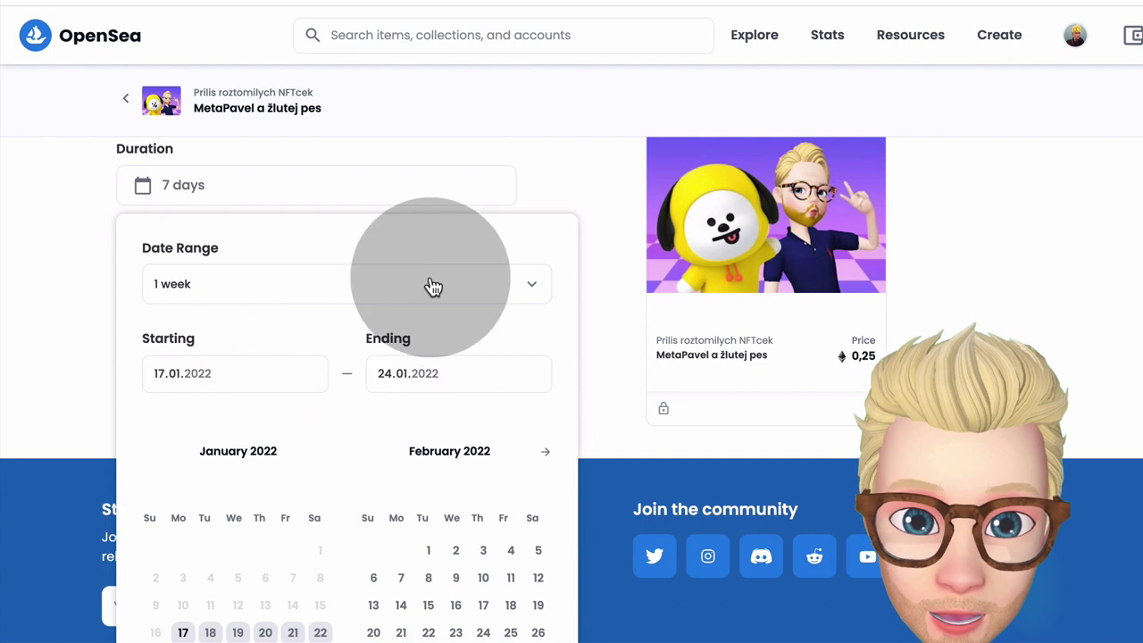
Step: Review the listing's start and end dates and times in the duration picker, and close it
{"action": "scroll", "coordinate": [507, 275], "scroll_direction": "down", "scroll_amount": 1}
{"action": "scroll", "coordinate": [507, 277], "scroll_direction": "down", "scroll_amount": 2}
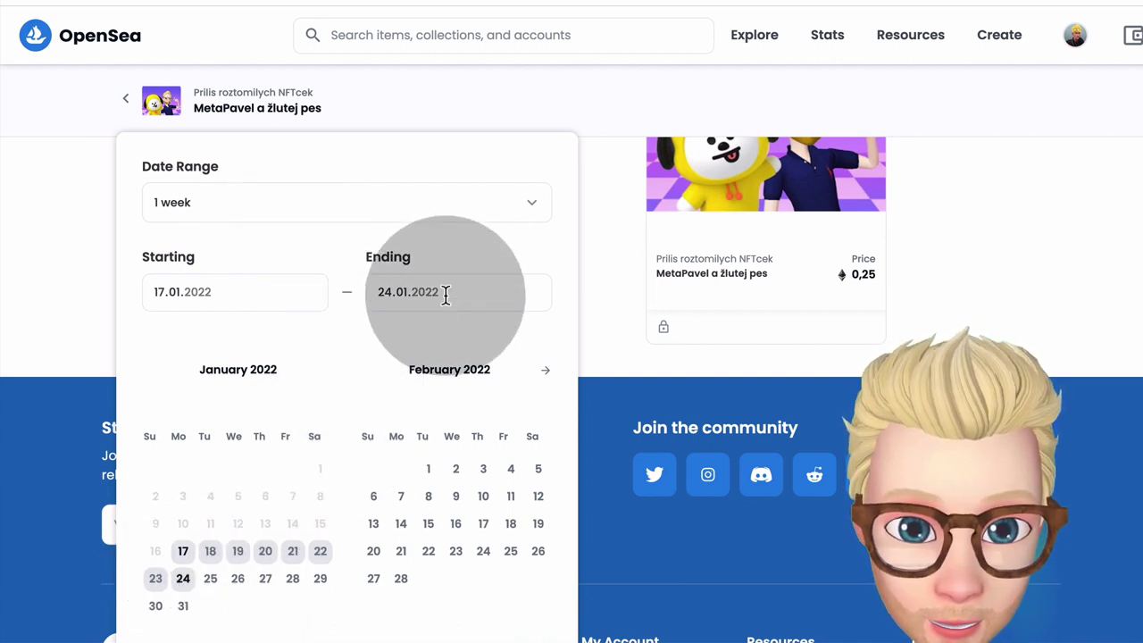
{"action": "scroll", "coordinate": [349, 476], "scroll_direction": "down", "scroll_amount": 4}
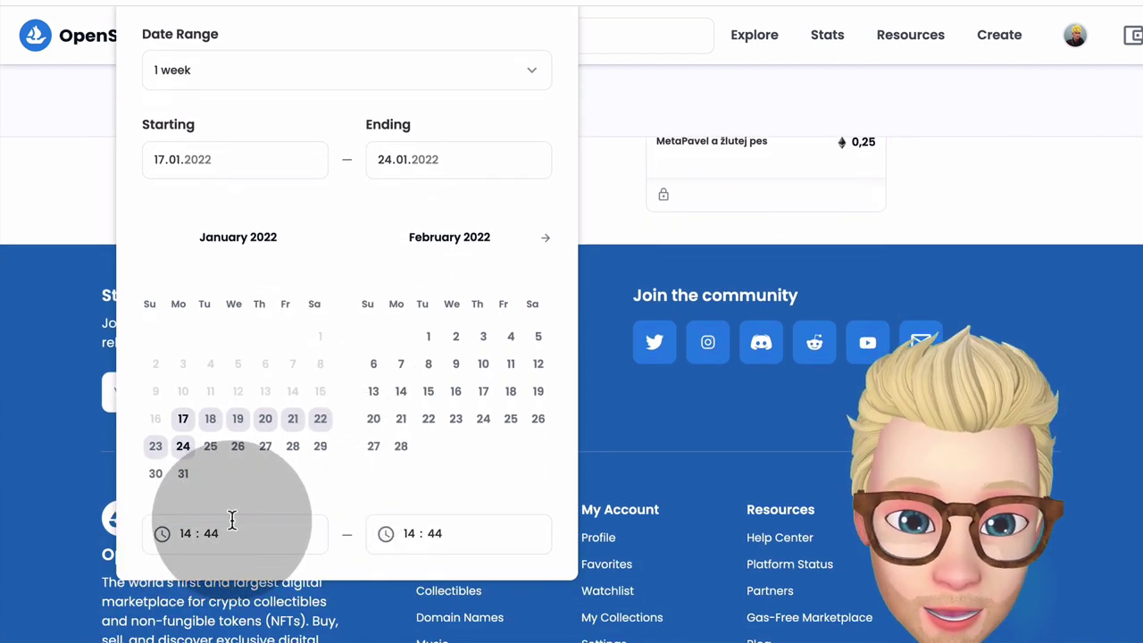
{"action": "left_click", "coordinate": [608, 181]}
{"action": "scroll", "coordinate": [610, 181], "scroll_direction": "up", "scroll_amount": 5}
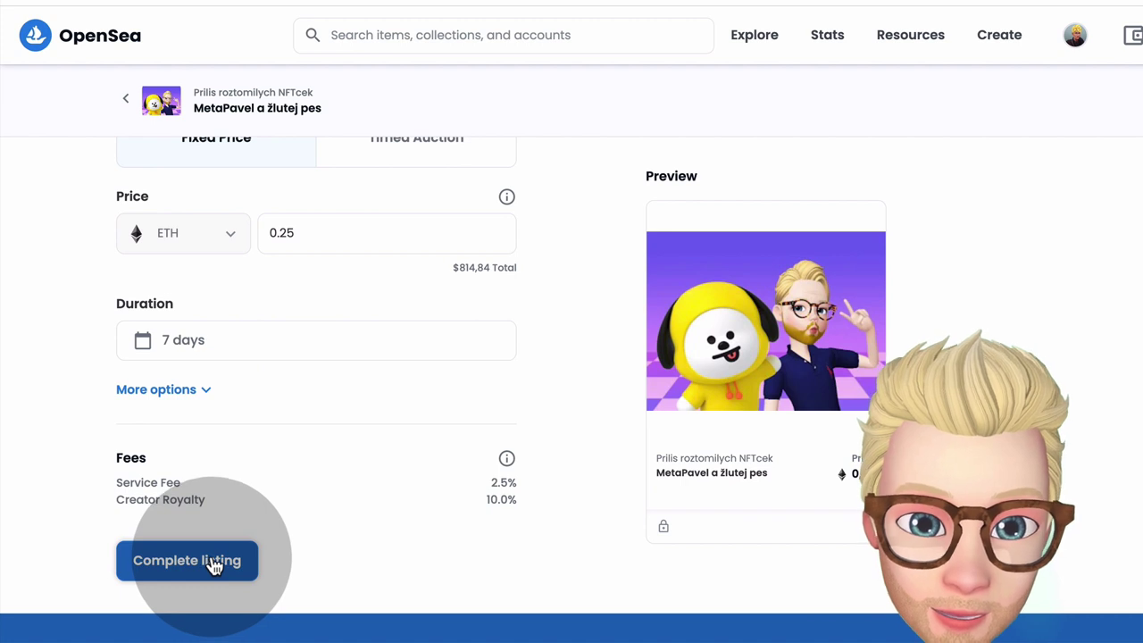
Step: Check the service fee and creator royalty that apply to the listing
{"action": "mouse_move", "coordinate": [507, 460]}
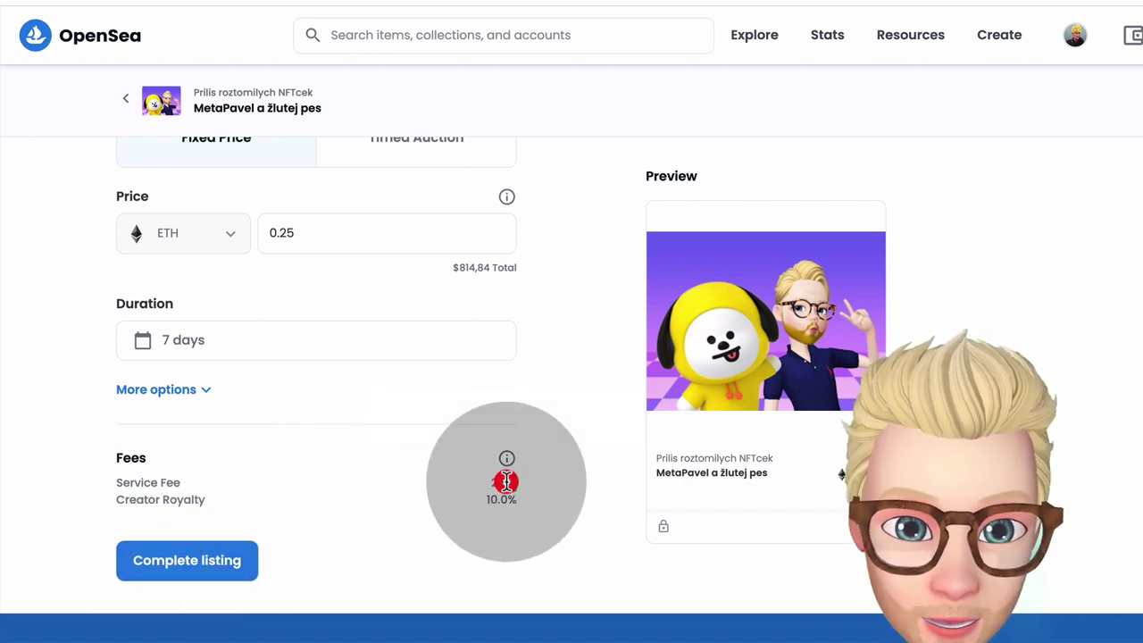
{"action": "double_click", "coordinate": [506, 482]}
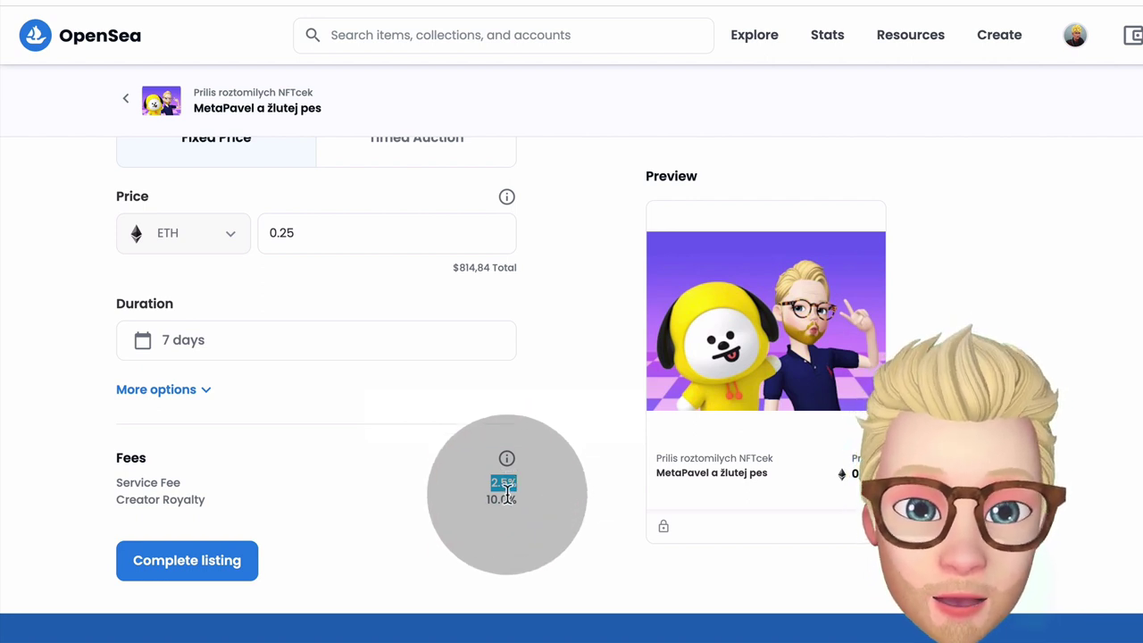
{"action": "double_click", "coordinate": [506, 499]}
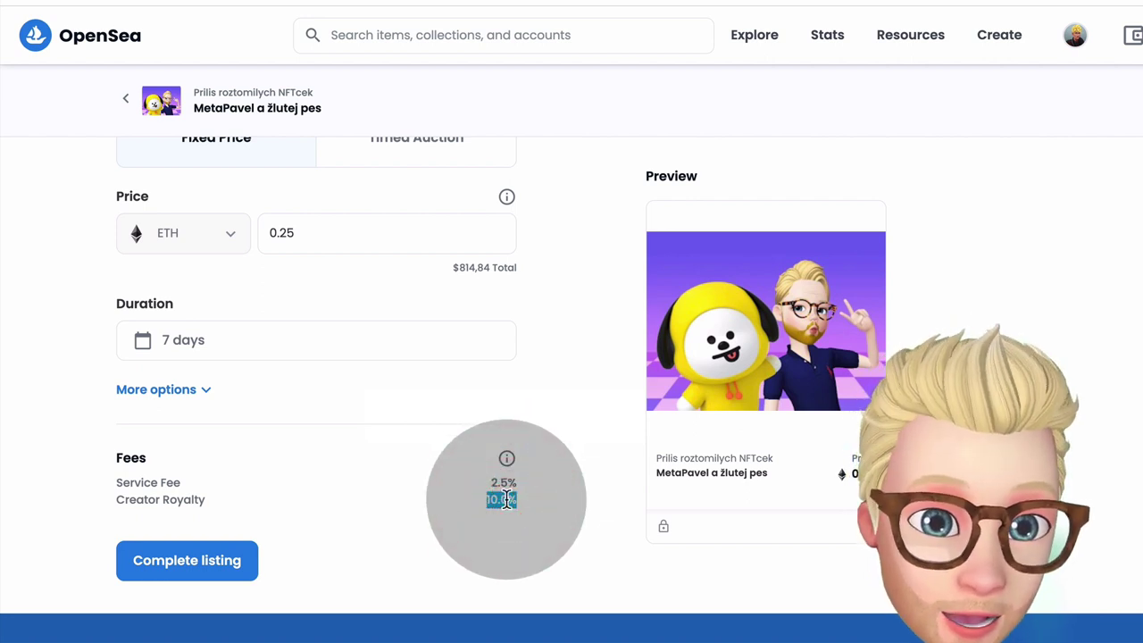
Step: Change the sale type to Timed Auction with the Sell with declining price method
{"action": "scroll", "coordinate": [504, 495], "scroll_direction": "up", "scroll_amount": 2}
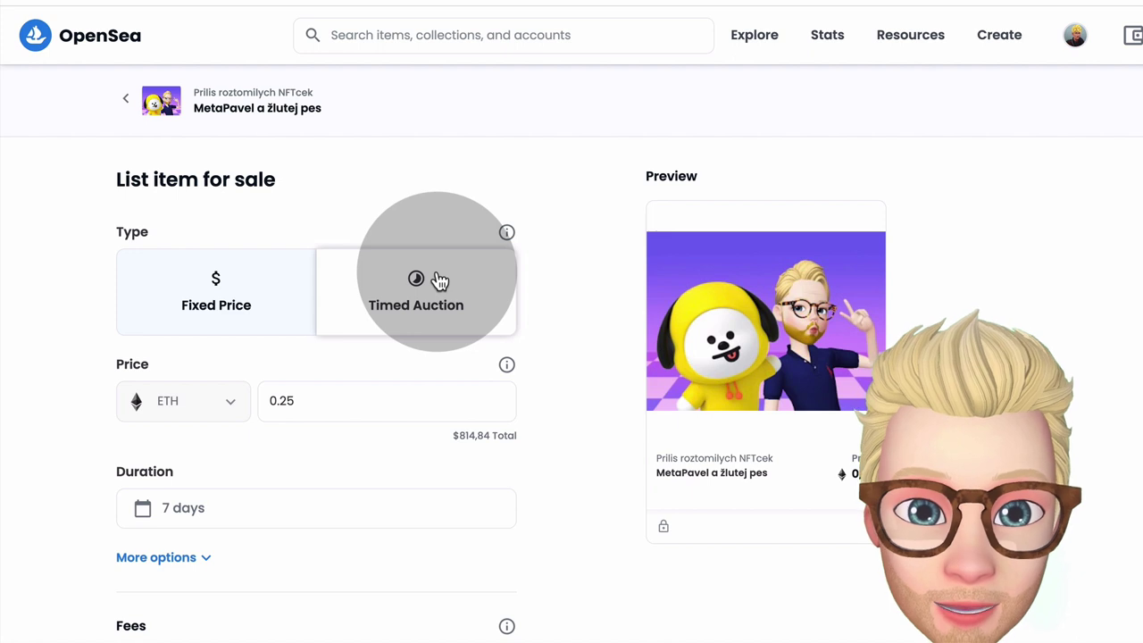
{"action": "left_click", "coordinate": [439, 281]}
{"action": "scroll", "coordinate": [378, 257], "scroll_direction": "down", "scroll_amount": 1}
{"action": "left_click", "coordinate": [378, 247]}
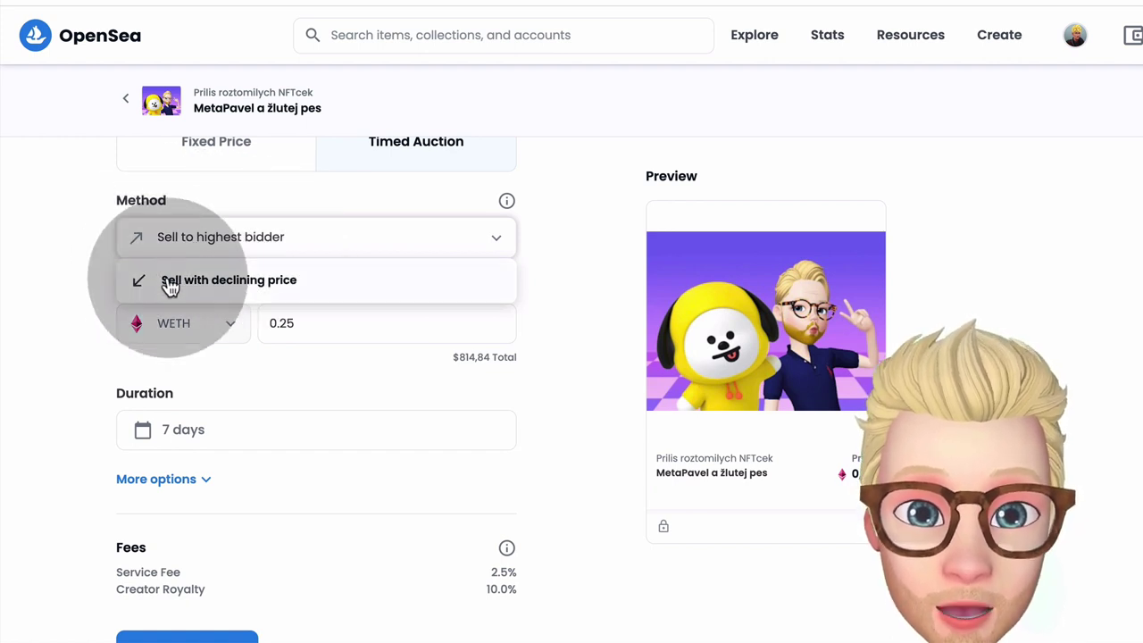
{"action": "left_click", "coordinate": [280, 284]}
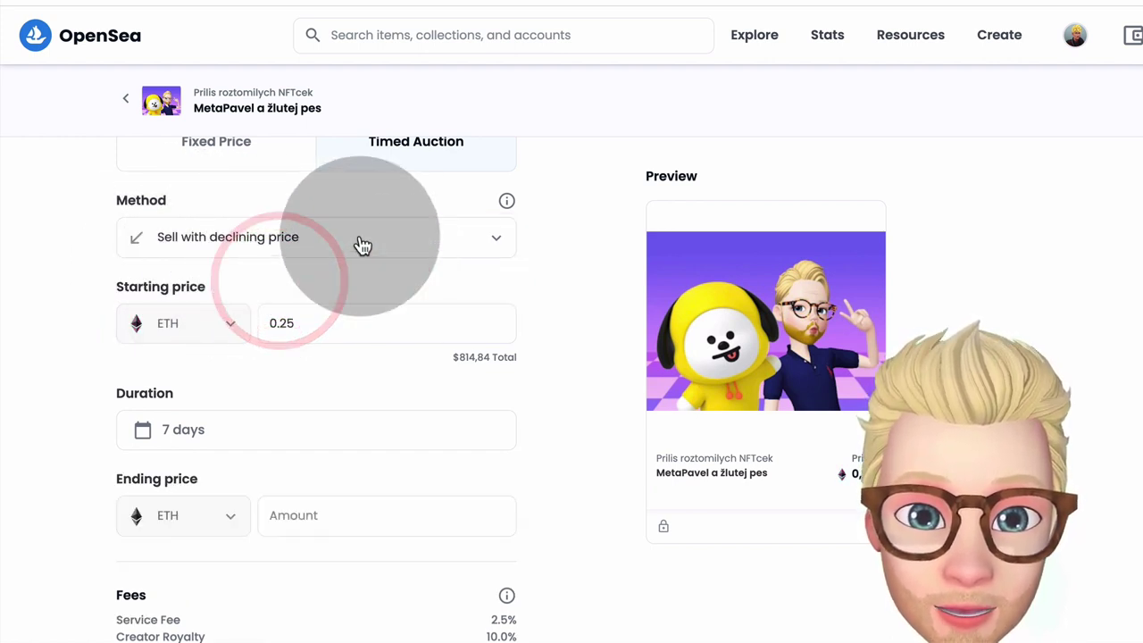
Step: Set the auction's starting price to 1 ETH and its ending price to 0.1 ETH
{"action": "scroll", "coordinate": [389, 484], "scroll_direction": "down", "scroll_amount": 1}
{"action": "scroll", "coordinate": [390, 485], "scroll_direction": "down", "scroll_amount": 2}
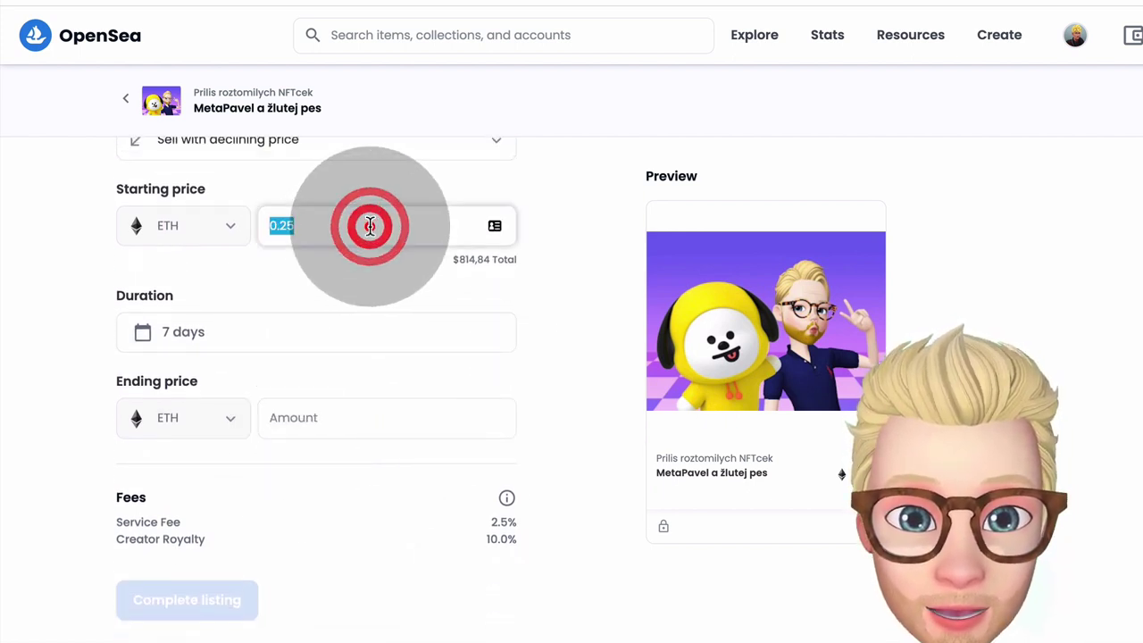
{"action": "type", "text": "1"}
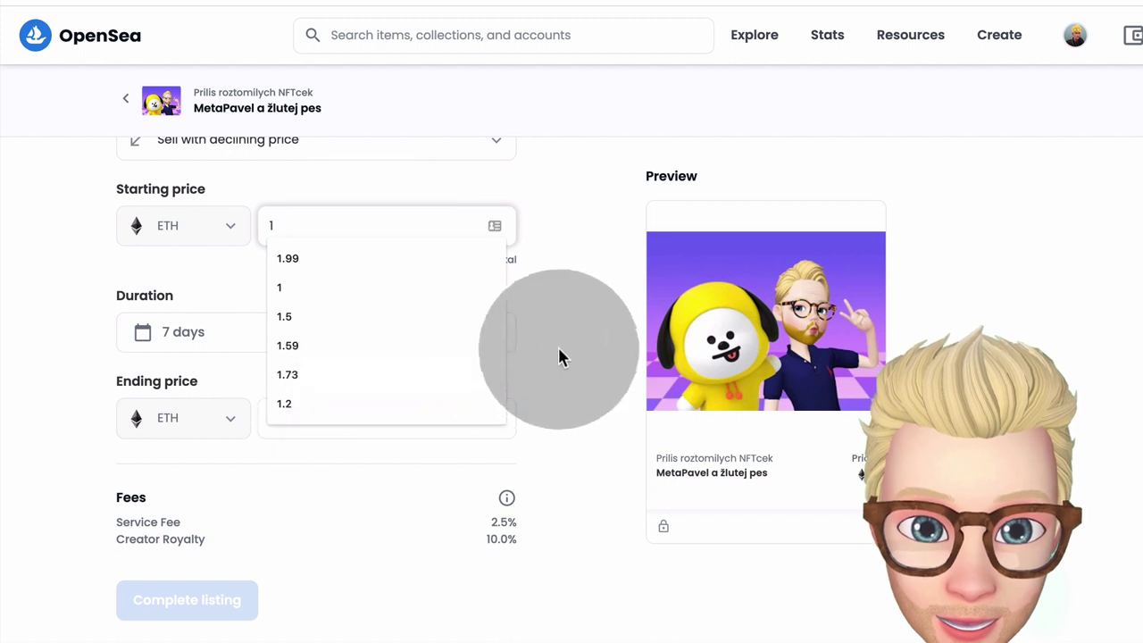
{"action": "left_click", "coordinate": [551, 366]}
{"action": "left_click", "coordinate": [348, 412]}
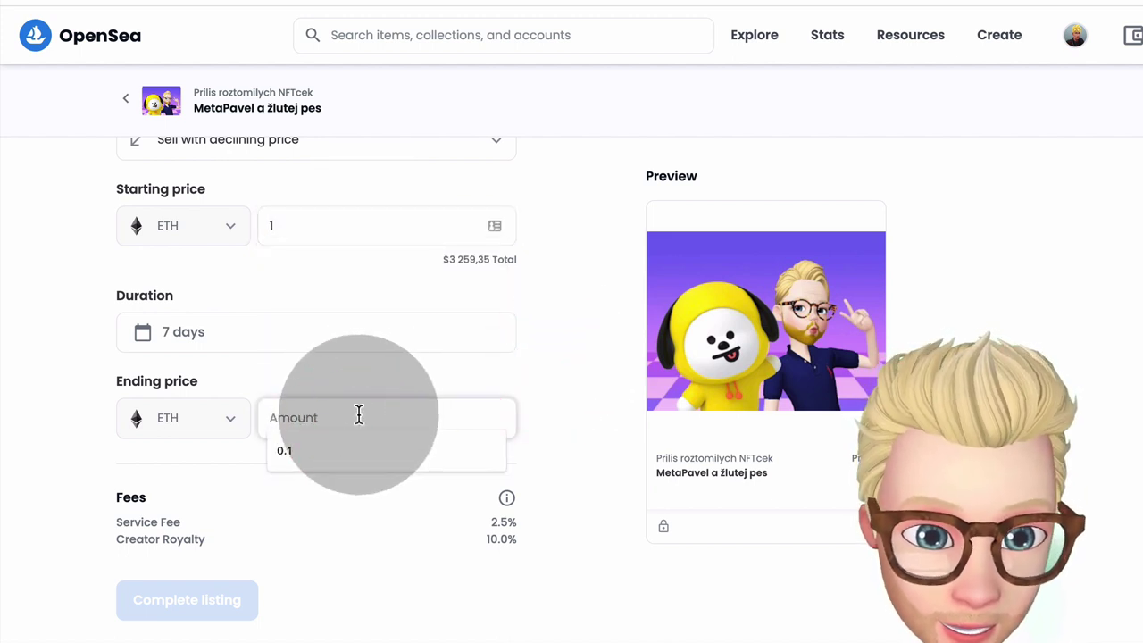
{"action": "type", "text": "0.1"}
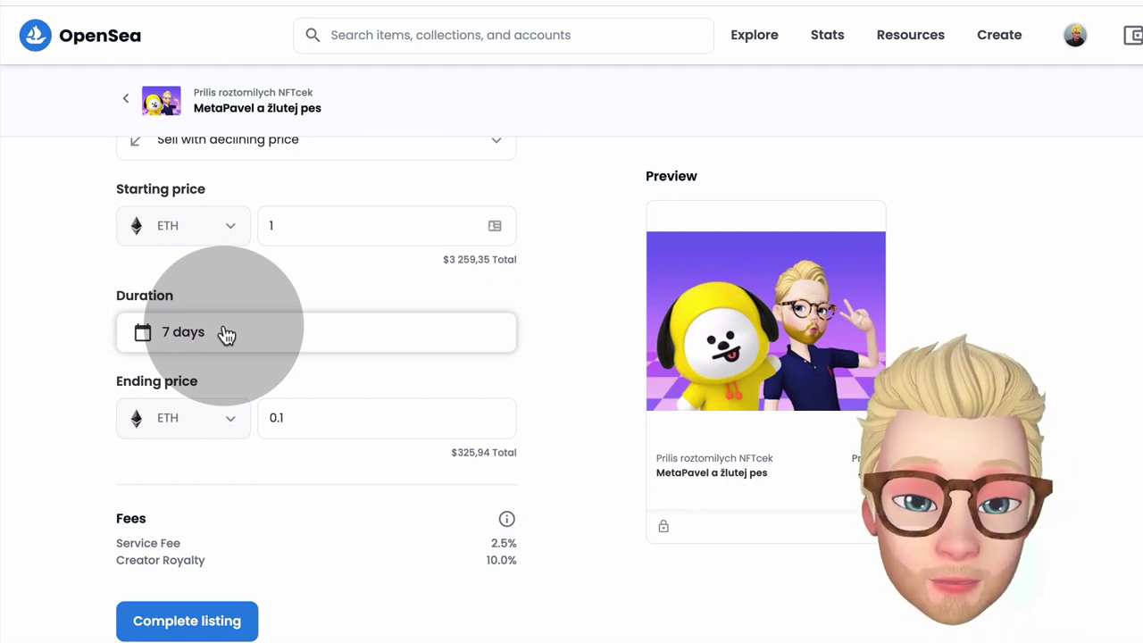
Step: Review the auction's type, prices, duration and fees, and read the explanation of the sale method
{"action": "scroll", "coordinate": [486, 276], "scroll_direction": "down", "scroll_amount": 1}
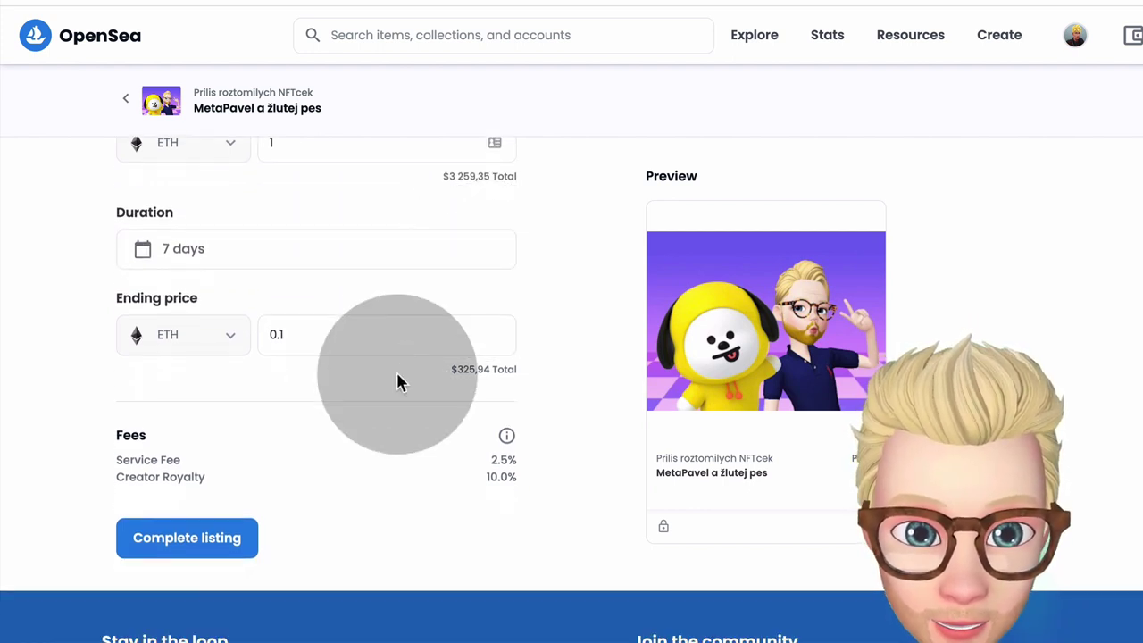
{"action": "scroll", "coordinate": [396, 376], "scroll_direction": "up", "scroll_amount": 4}
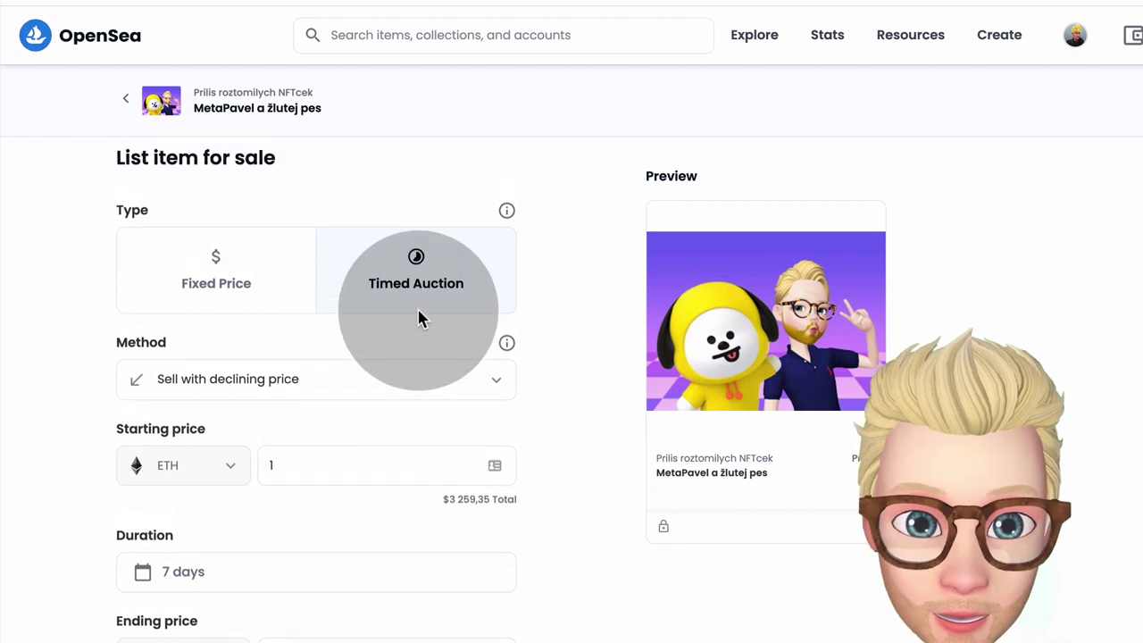
{"action": "scroll", "coordinate": [420, 317], "scroll_direction": "down", "scroll_amount": 5}
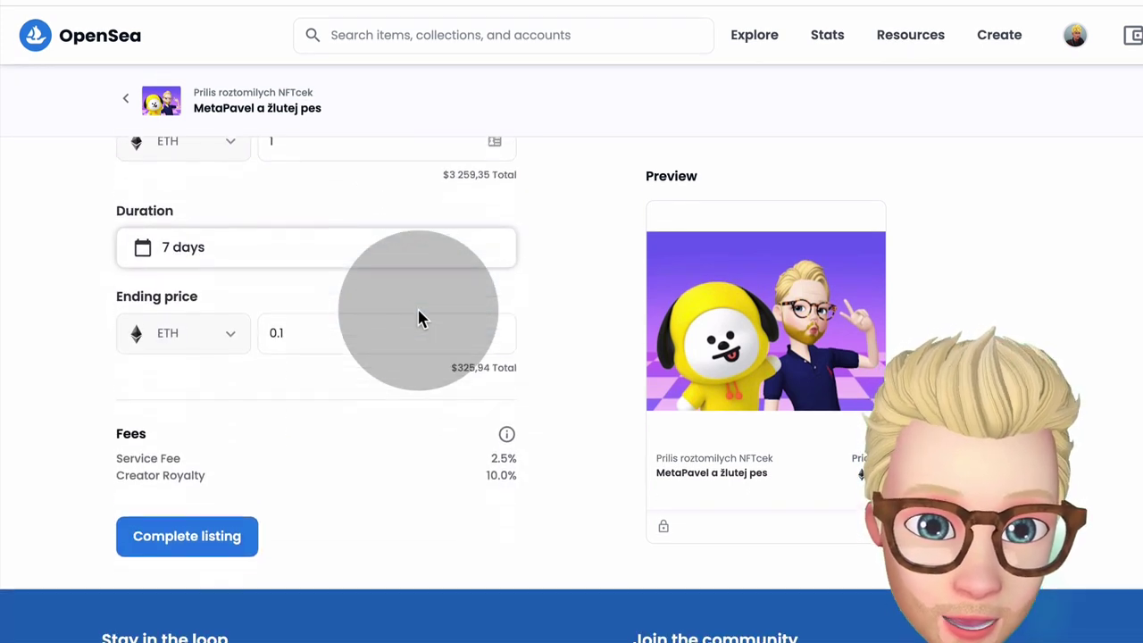
{"action": "scroll", "coordinate": [364, 362], "scroll_direction": "up", "scroll_amount": 2}
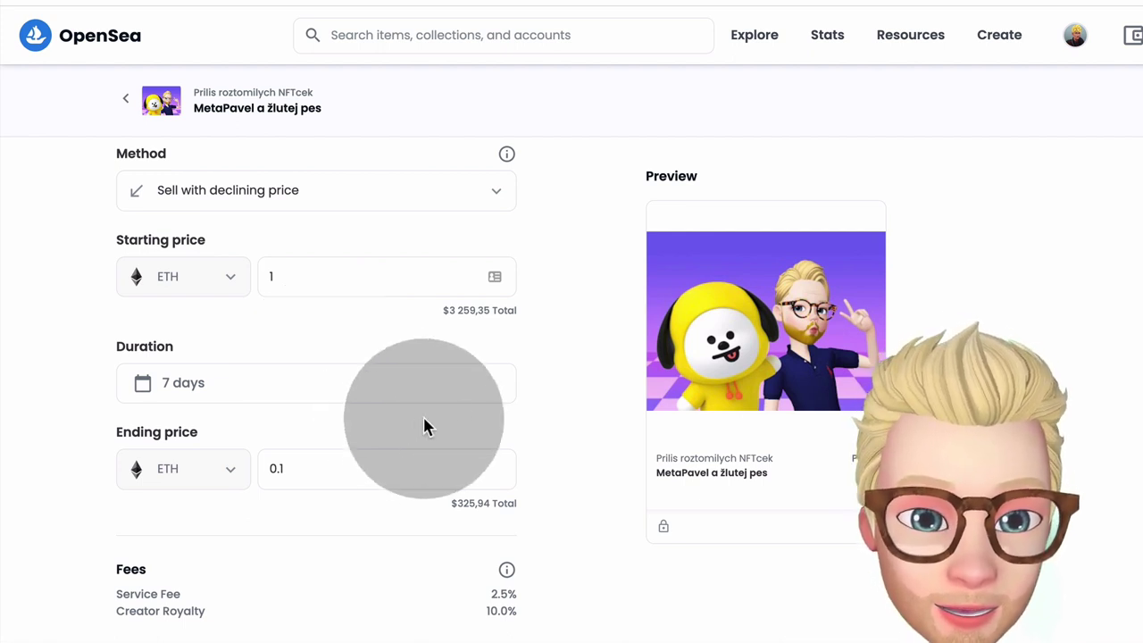
{"action": "scroll", "coordinate": [500, 384], "scroll_direction": "up", "scroll_amount": 3}
{"action": "mouse_move", "coordinate": [516, 366]}
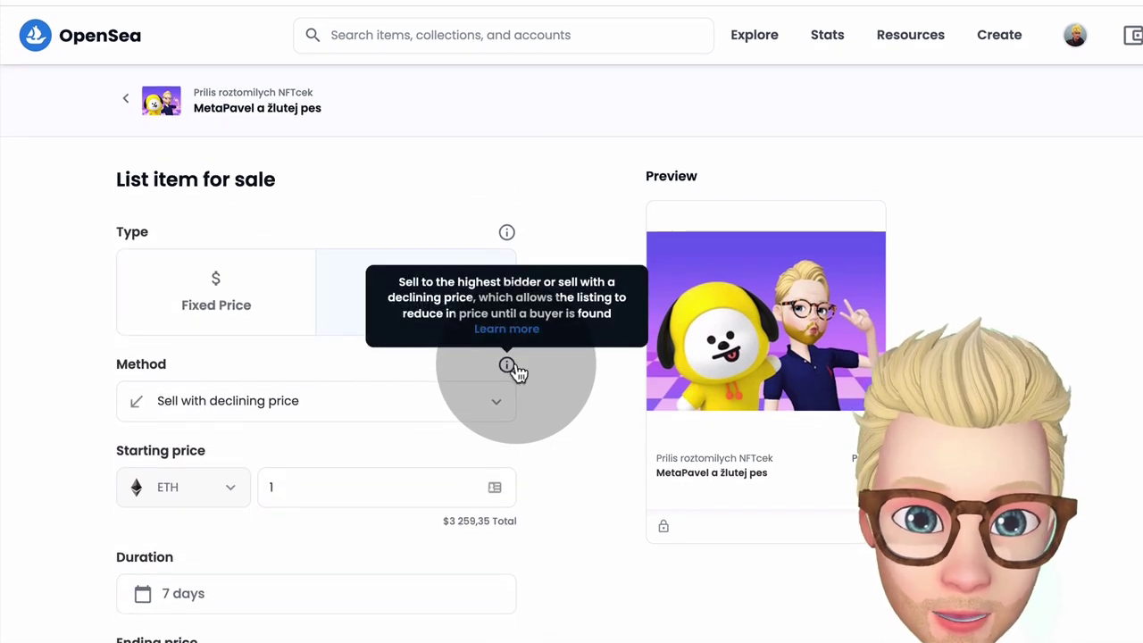
{"action": "scroll", "coordinate": [516, 366], "scroll_direction": "down", "scroll_amount": 4}
{"action": "scroll", "coordinate": [401, 411], "scroll_direction": "down", "scroll_amount": 1}
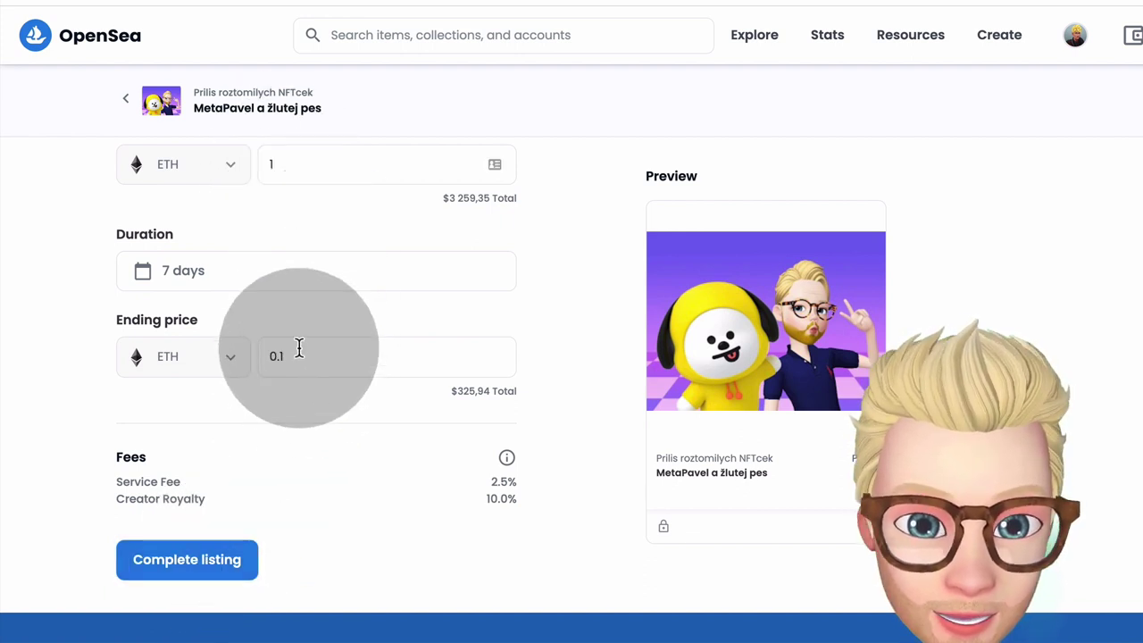
Step: Complete the listing, sign the wallet's signature request, and view the listed item's page
{"action": "left_click", "coordinate": [213, 562]}
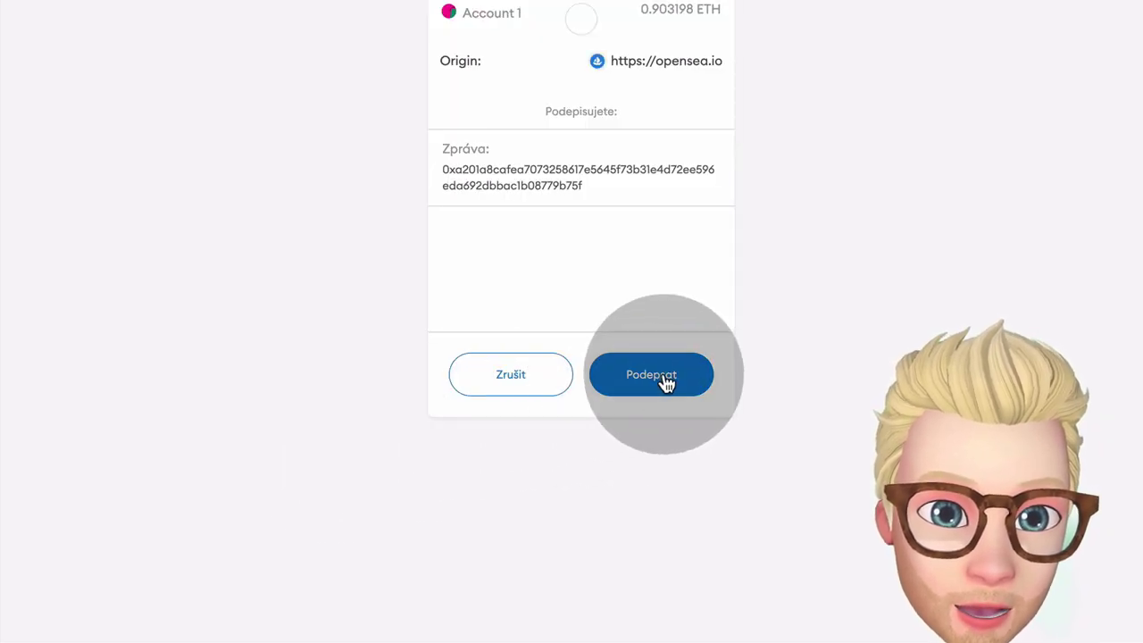
{"action": "left_click", "coordinate": [665, 381]}
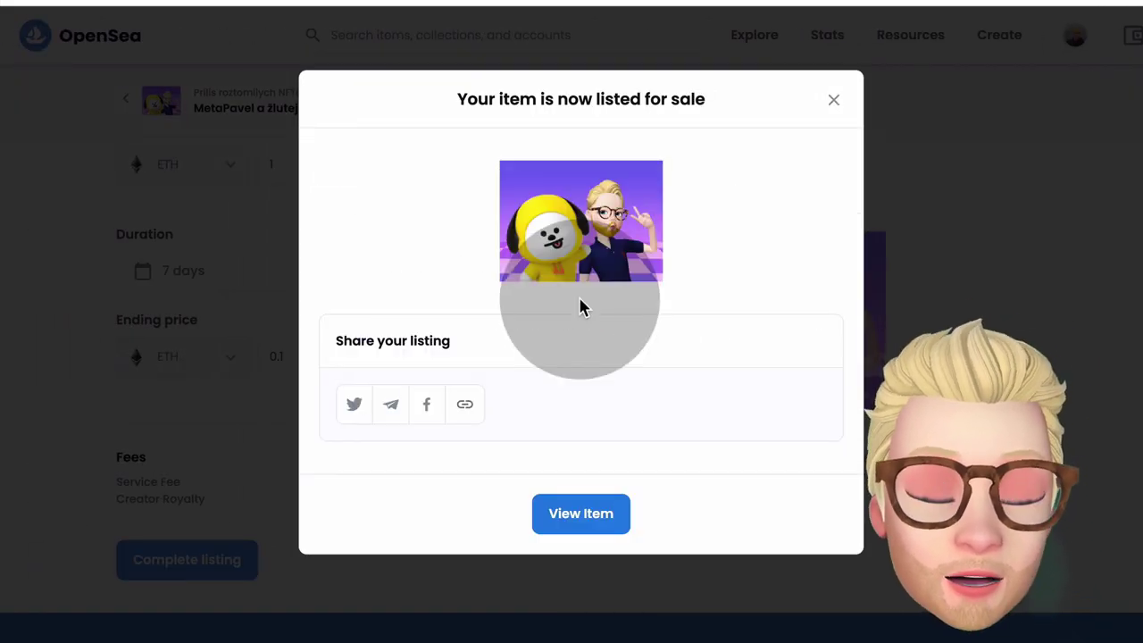
{"action": "left_click", "coordinate": [582, 523]}
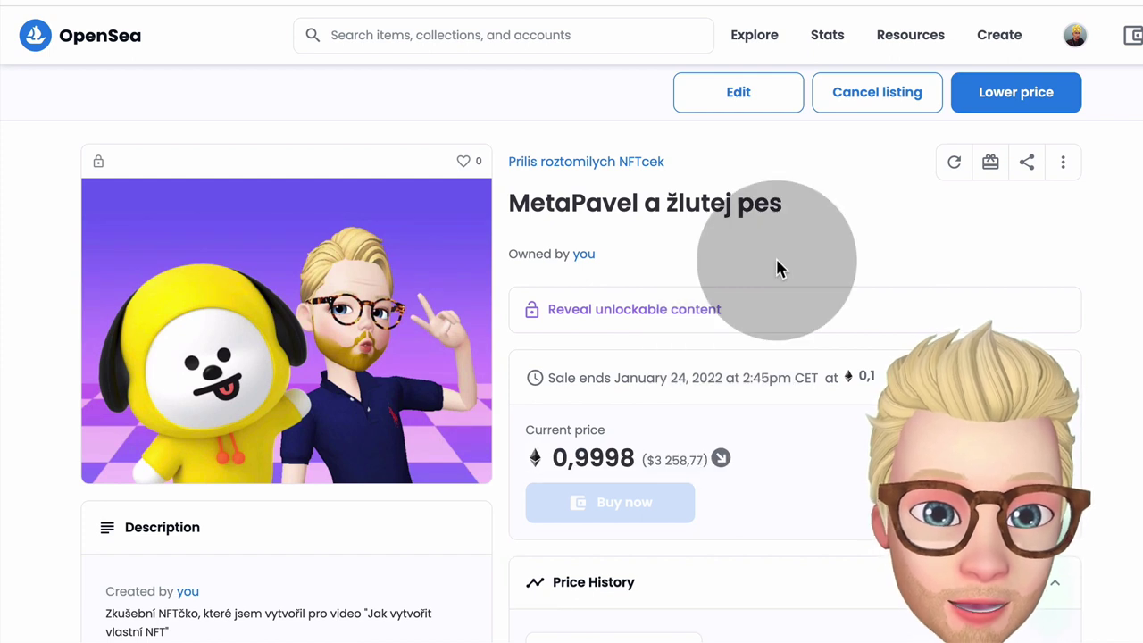
{"action": "scroll", "coordinate": [776, 265], "scroll_direction": "down", "scroll_amount": 2}
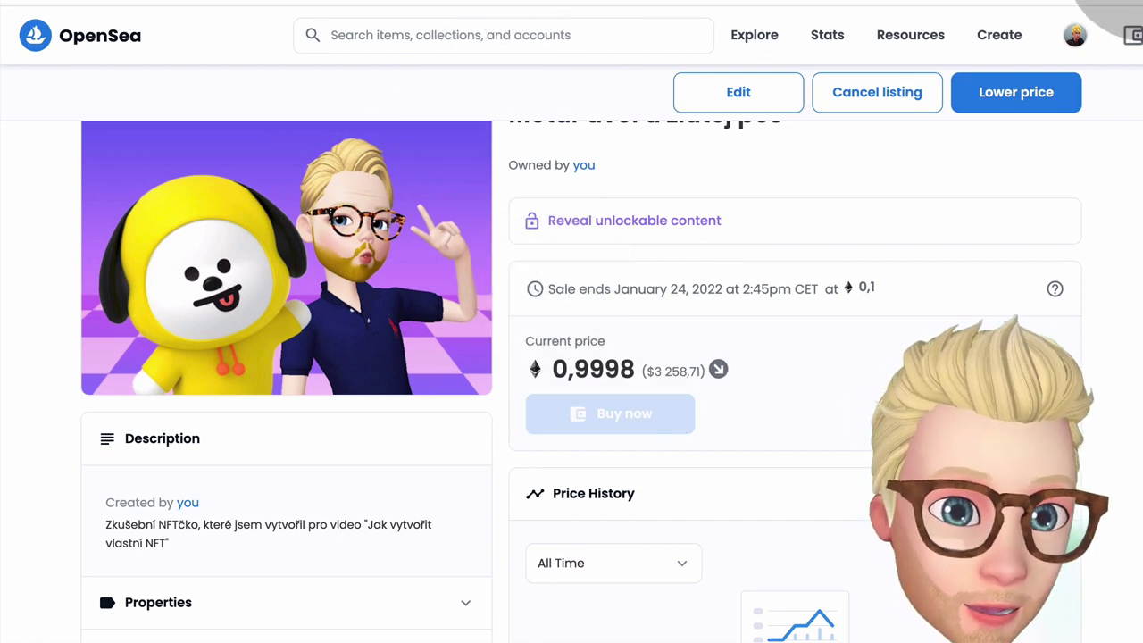
Step: Open the item's link in a signed-out browser window and look over its public page
{"action": "left_click", "coordinate": [1121, 5]}
{"action": "left_click", "coordinate": [1078, 52]}
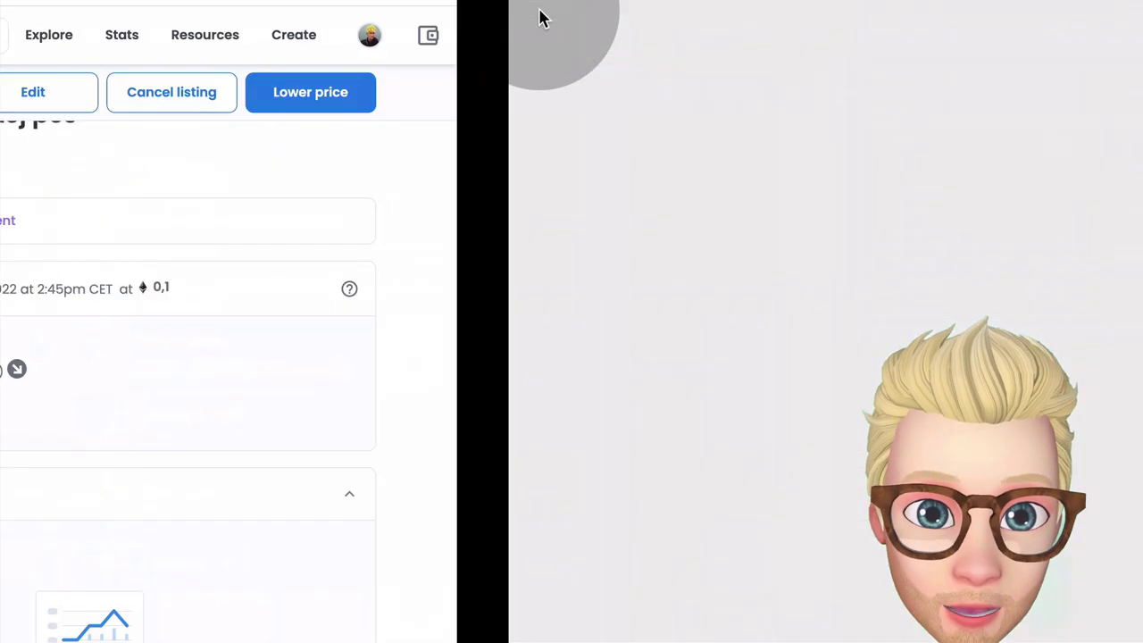
{"action": "key", "text": "super+v"}
{"action": "key", "text": "Return"}
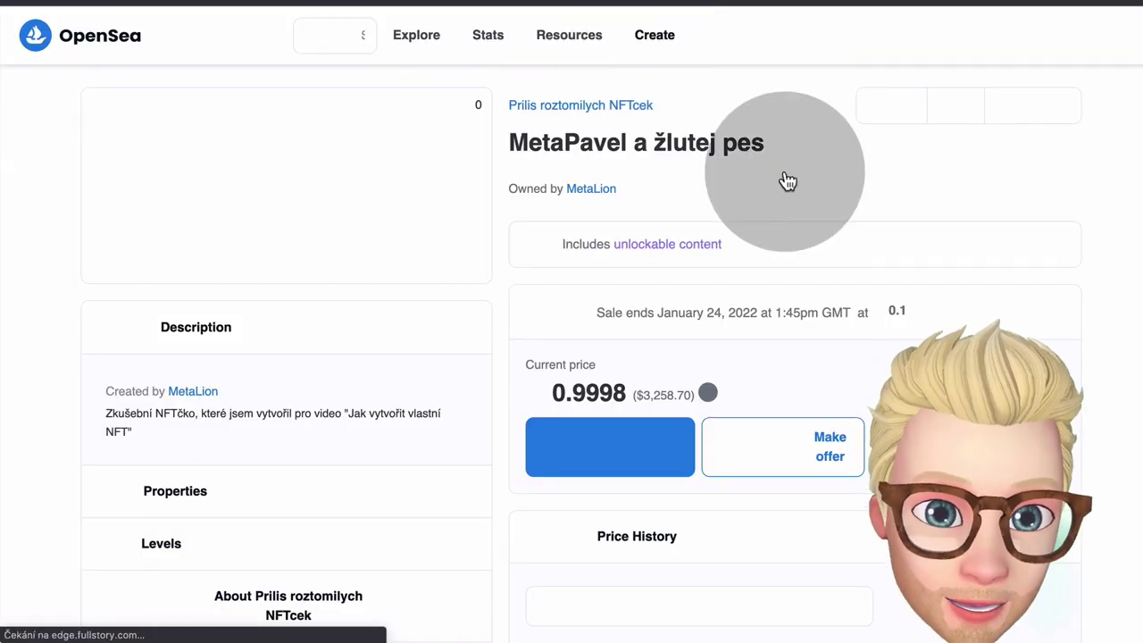
{"action": "scroll", "coordinate": [783, 179], "scroll_direction": "down", "scroll_amount": 1}
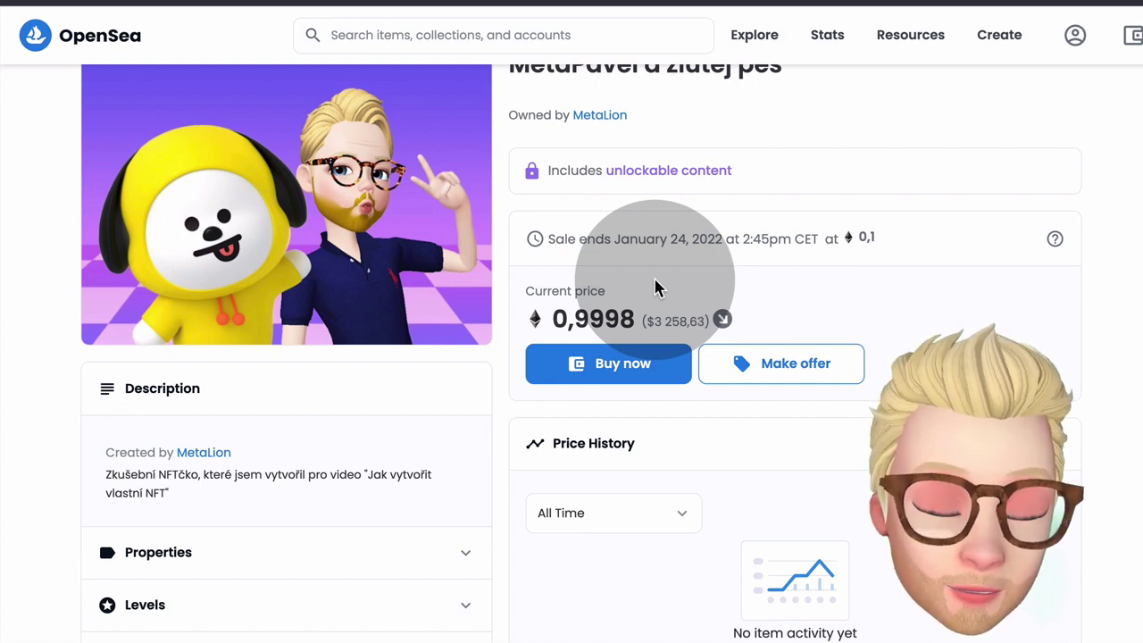
{"action": "scroll", "coordinate": [653, 282], "scroll_direction": "down", "scroll_amount": 8}
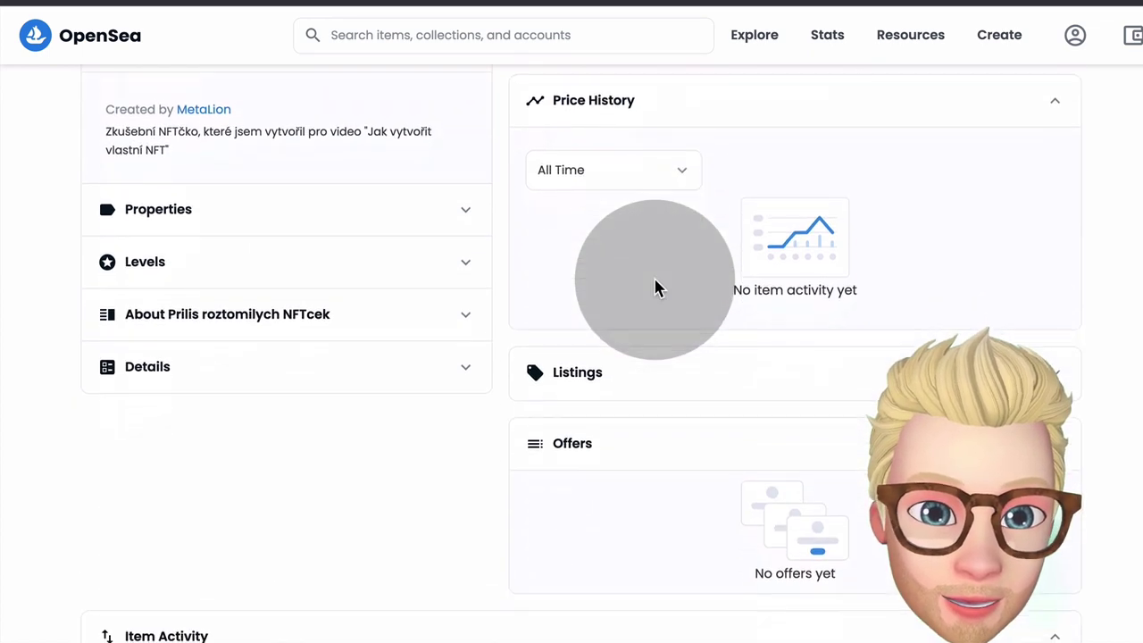
{"action": "scroll", "coordinate": [657, 288], "scroll_direction": "up", "scroll_amount": 10}
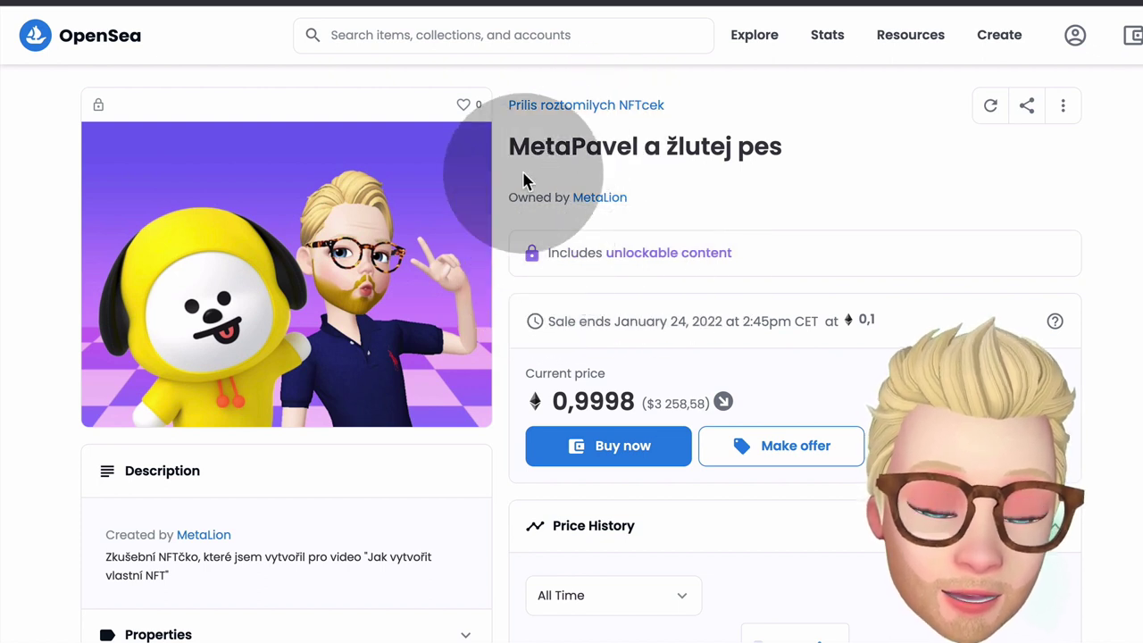
Step: Search OpenSea for "metapavel" and open the item MetaPavel a žlutej pes from the suggestions
{"action": "left_click", "coordinate": [529, 40]}
{"action": "type", "text": "meta"}
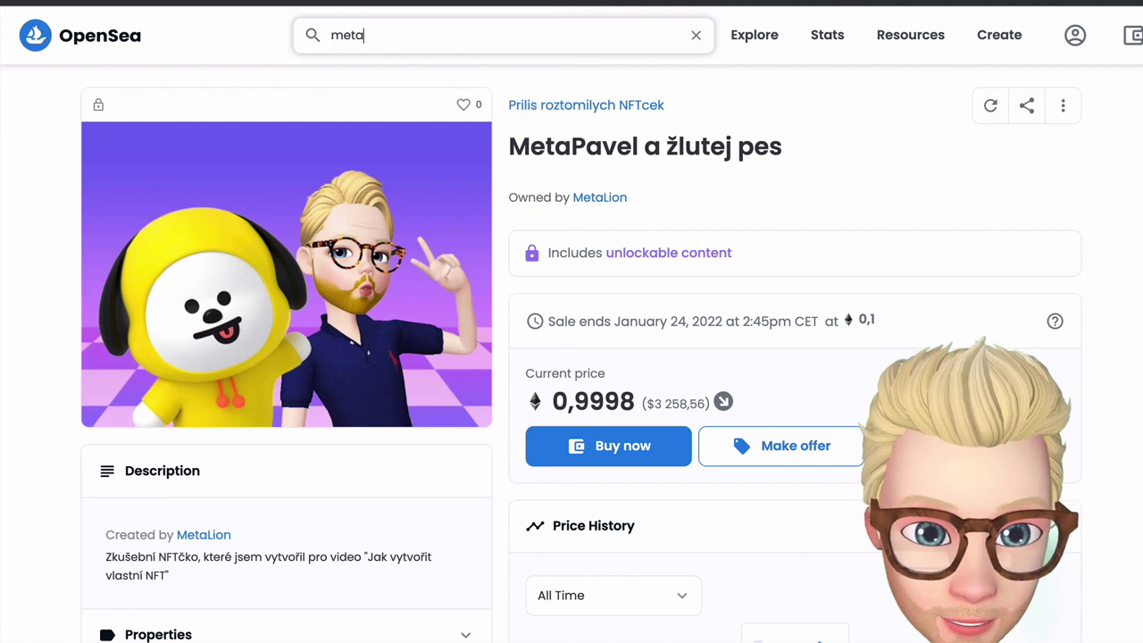
{"action": "type", "text": "pavel"}
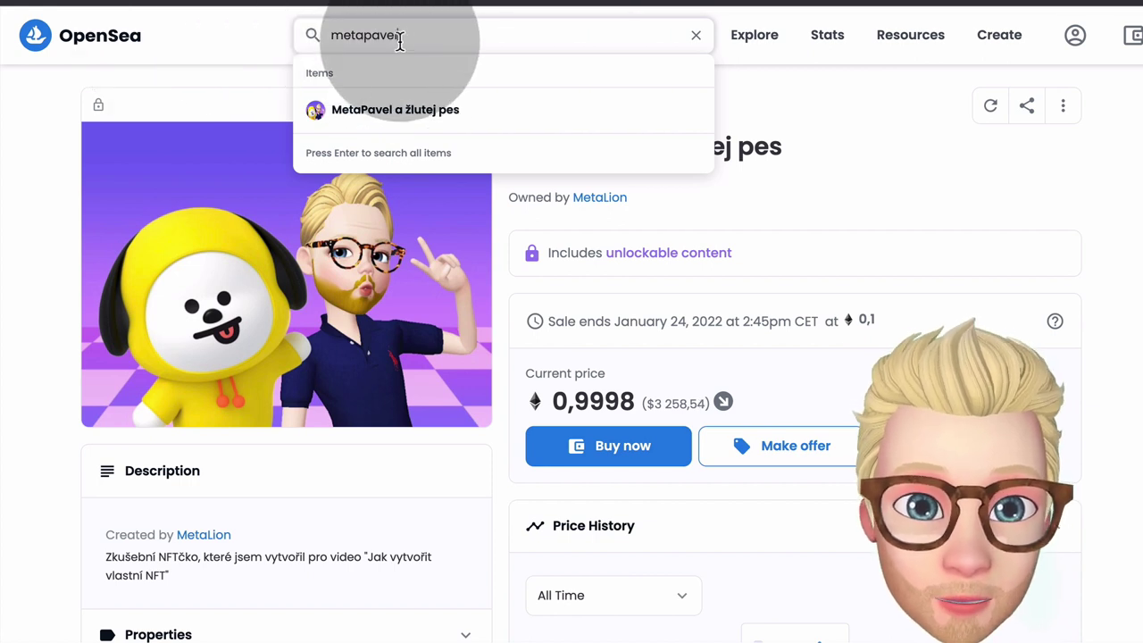
{"action": "left_click", "coordinate": [415, 110]}
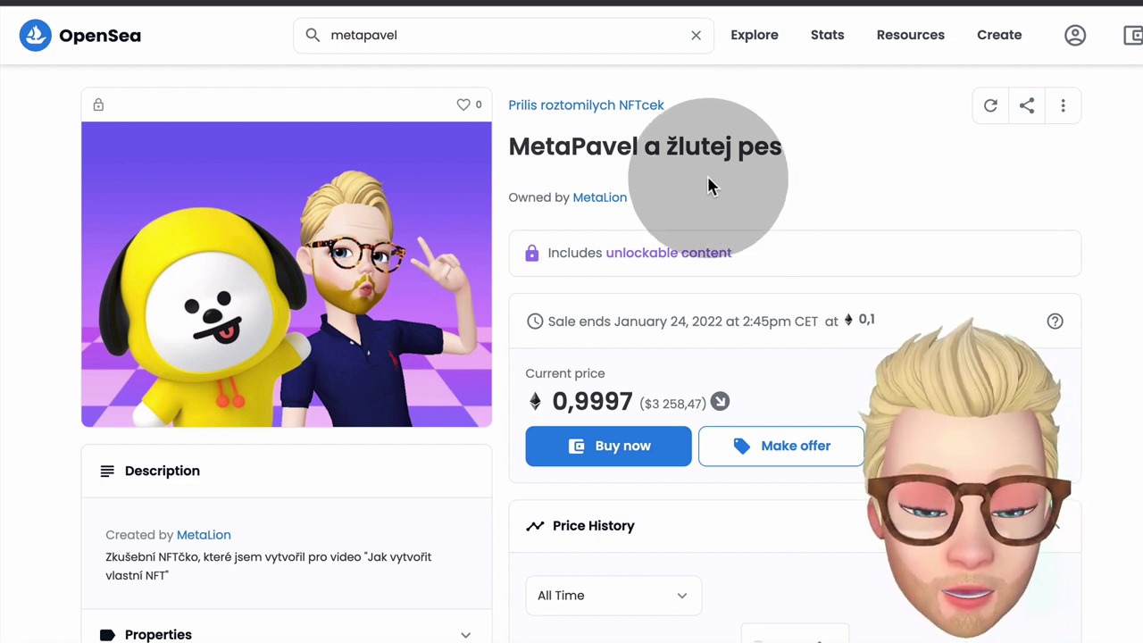
Step: Try to view the item's unlockable content as a visitor, close it, and open the Prilis roztomilych NFTcek collection page
{"action": "left_click", "coordinate": [669, 254]}
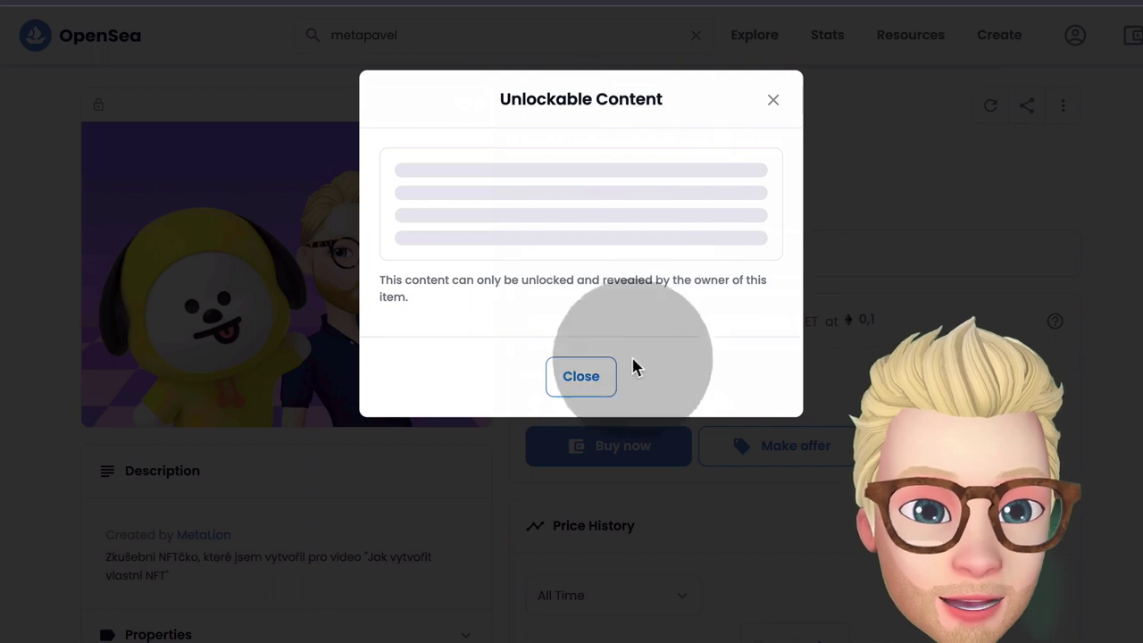
{"action": "left_click", "coordinate": [585, 382]}
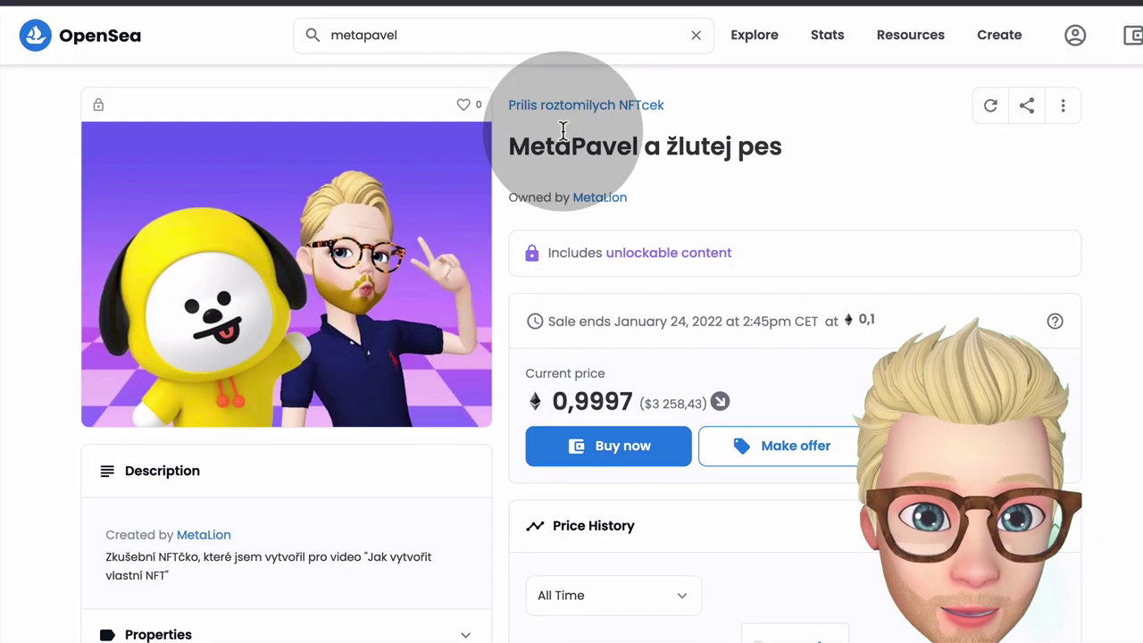
{"action": "left_click", "coordinate": [584, 105]}
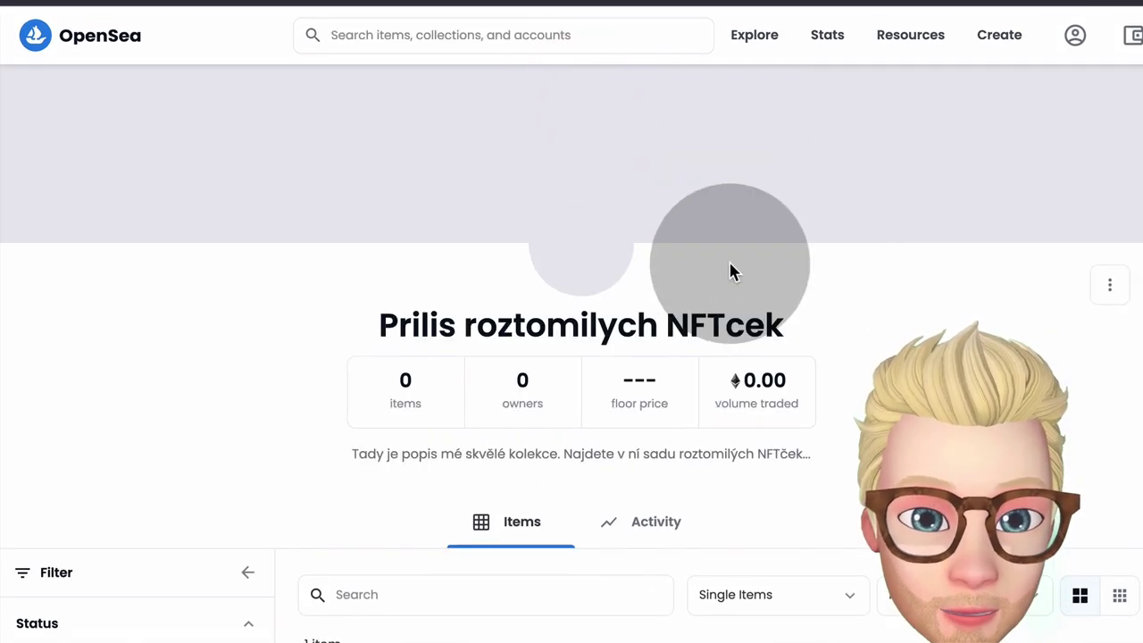
{"action": "scroll", "coordinate": [730, 267], "scroll_direction": "down", "scroll_amount": 2}
{"action": "scroll", "coordinate": [730, 273], "scroll_direction": "up", "scroll_amount": 2}
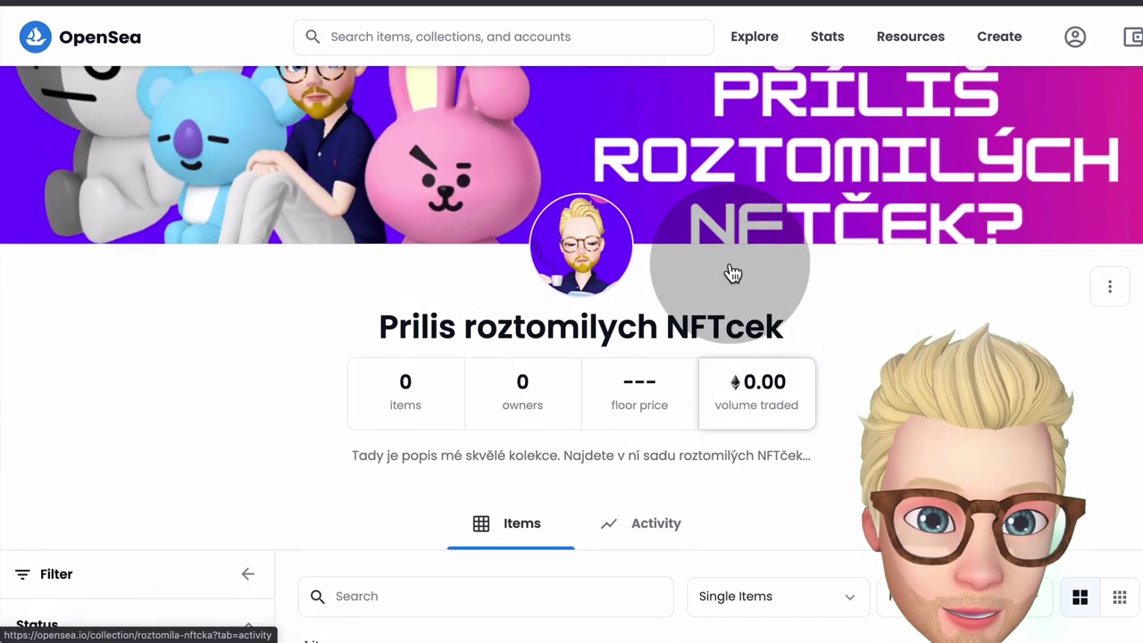
Step: Look over the public collection page and open its item MetaPavel a žlutej pes
{"action": "scroll", "coordinate": [730, 271], "scroll_direction": "down", "scroll_amount": 6}
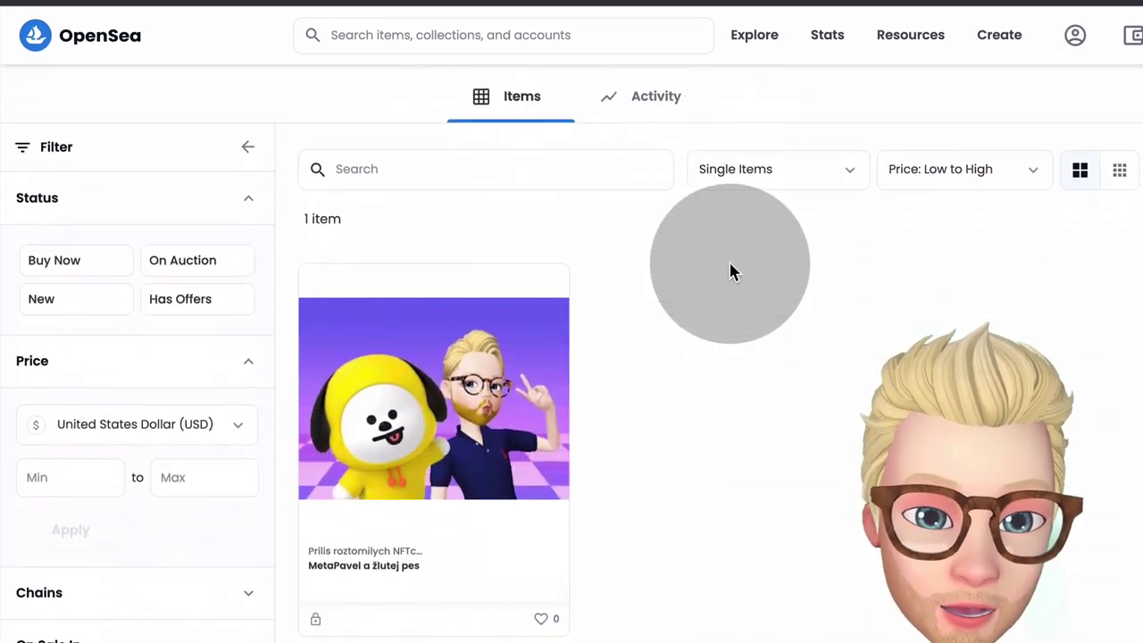
{"action": "scroll", "coordinate": [729, 265], "scroll_direction": "up", "scroll_amount": 6}
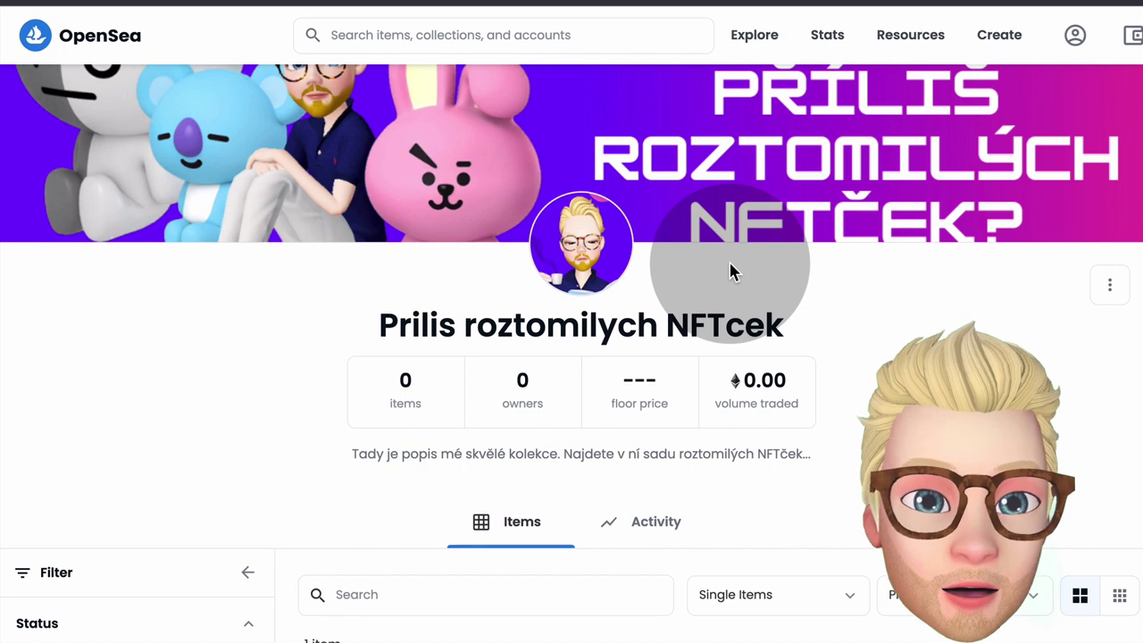
{"action": "scroll", "coordinate": [755, 298], "scroll_direction": "down", "scroll_amount": 6}
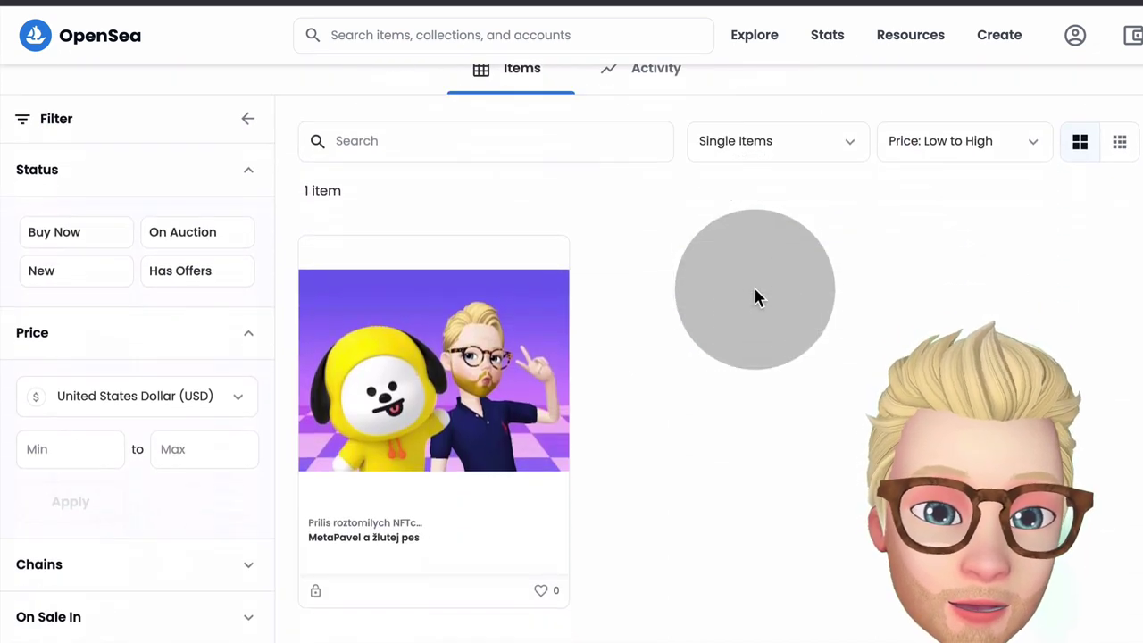
{"action": "left_click", "coordinate": [466, 492]}
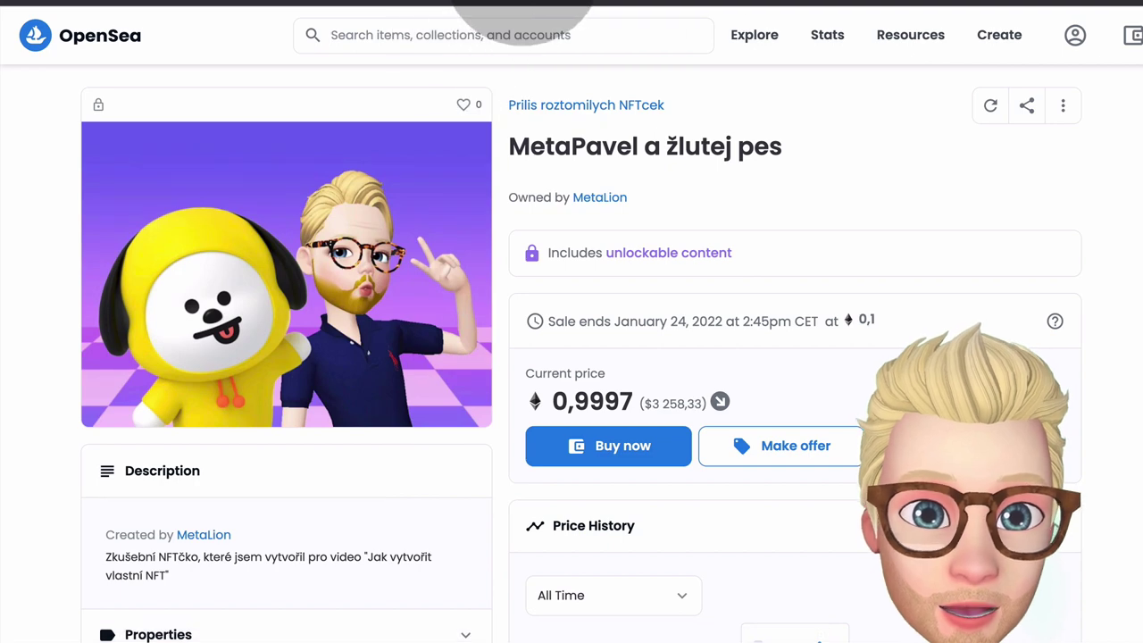
Step: Return to the Prilis roztomilych NFTcek collection page and review its header and item list
{"action": "left_click", "coordinate": [562, 107]}
{"action": "scroll", "coordinate": [499, 266], "scroll_direction": "down", "scroll_amount": 5}
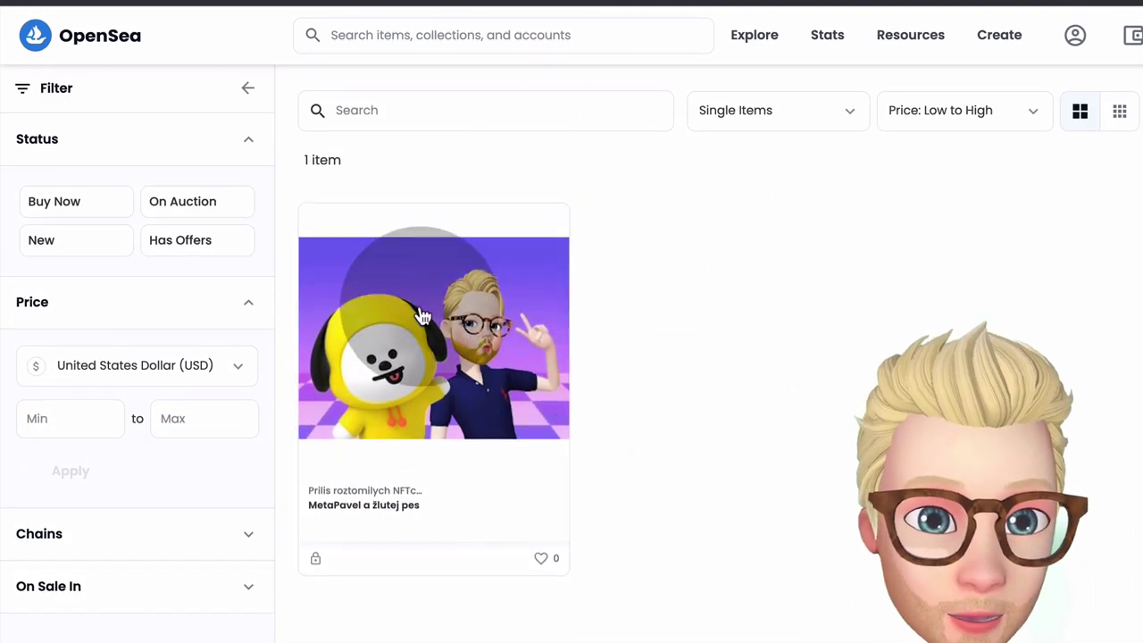
{"action": "scroll", "coordinate": [484, 195], "scroll_direction": "up", "scroll_amount": 5}
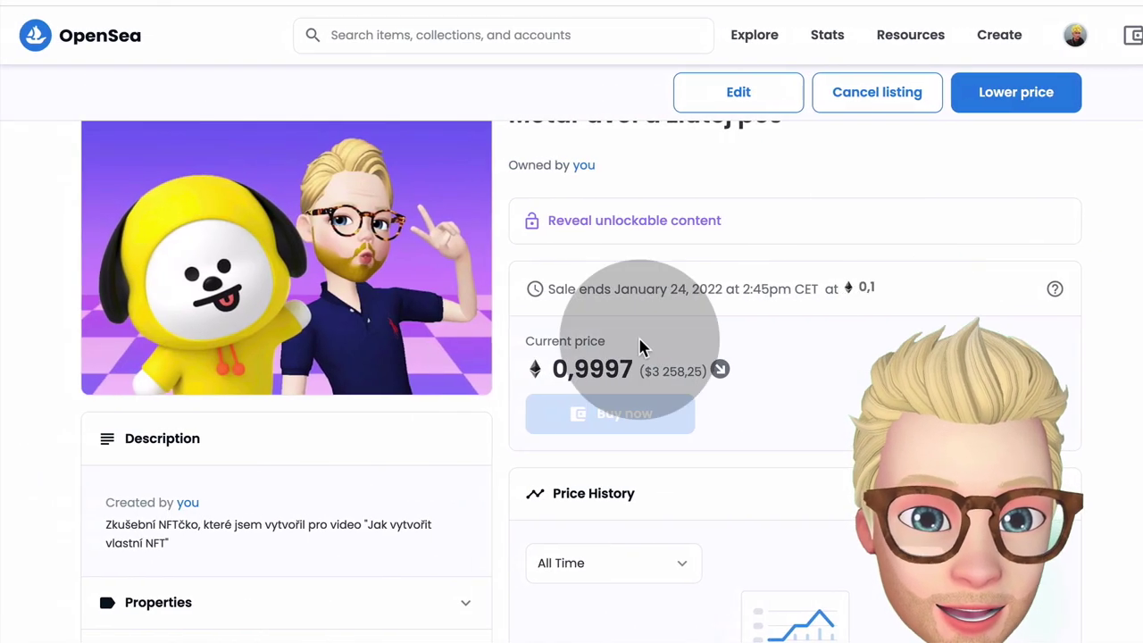
Step: Switch from the owner's item view to the signed-out collection page and reopen MetaPavel a žlutej pes
{"action": "scroll", "coordinate": [415, 331], "scroll_direction": "up", "scroll_amount": 1}
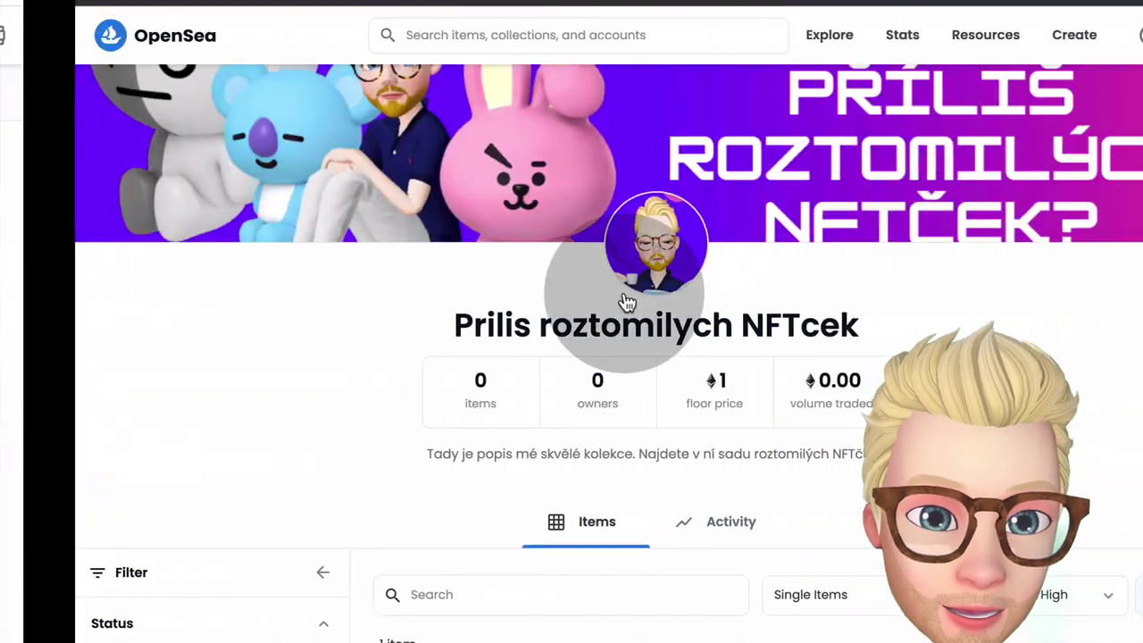
{"action": "scroll", "coordinate": [807, 282], "scroll_direction": "down", "scroll_amount": 5}
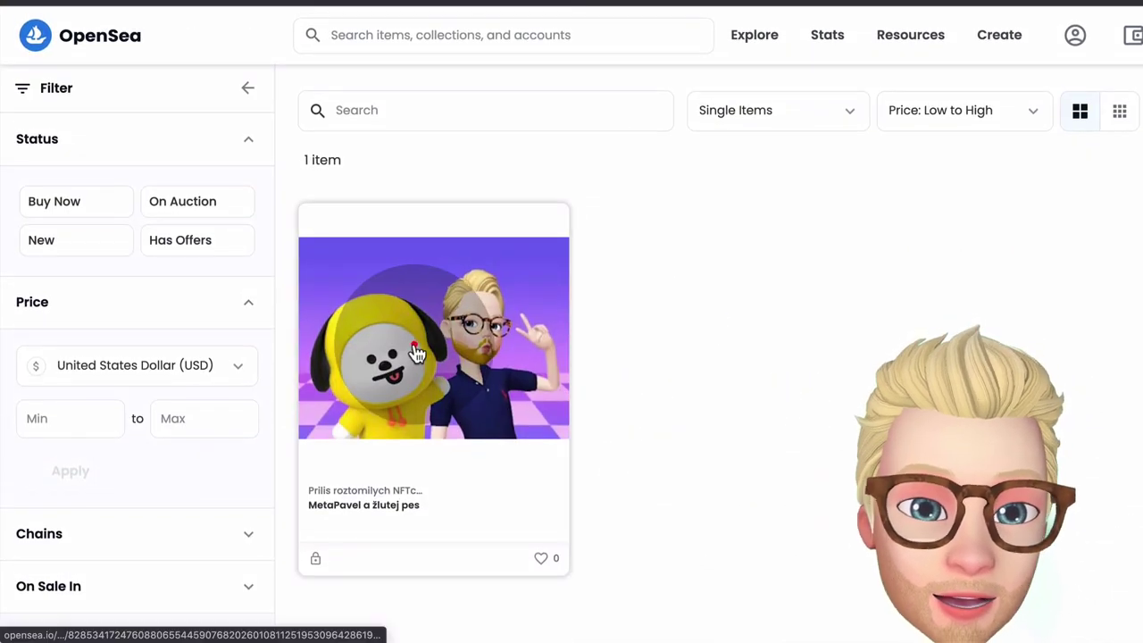
{"action": "left_click", "coordinate": [416, 355]}
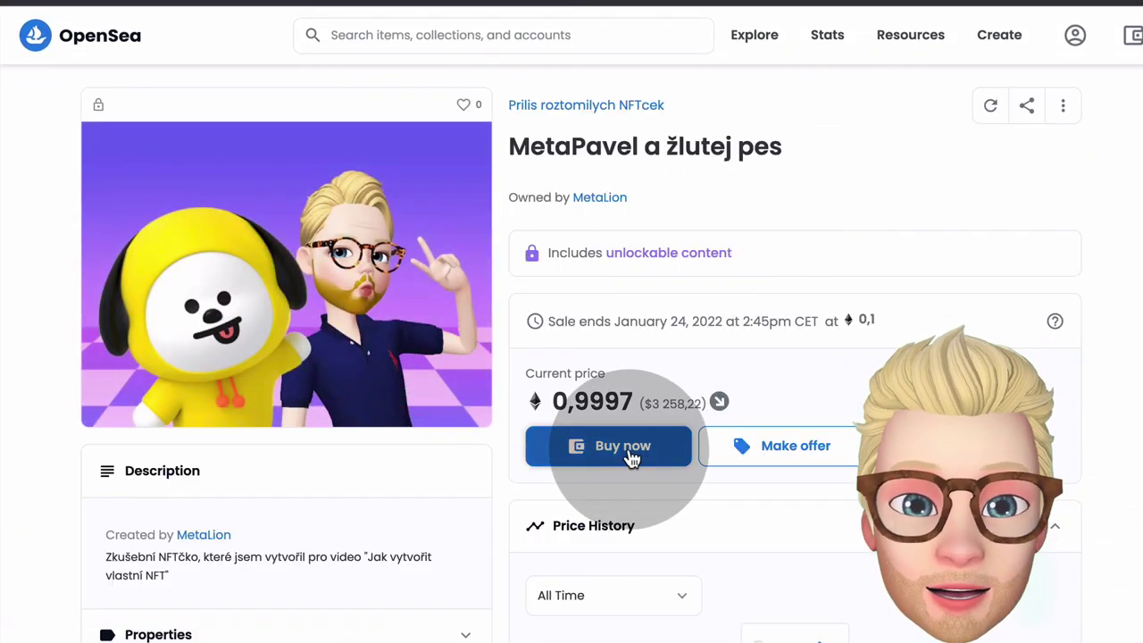